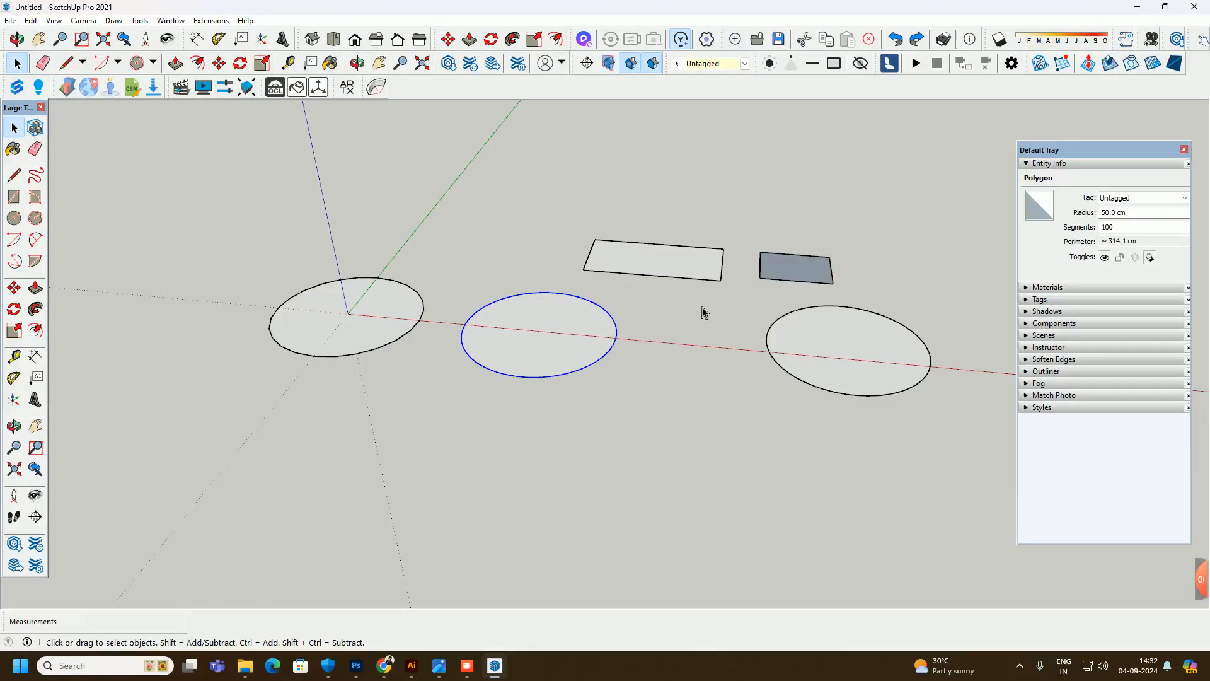
Select all the circles and rectangles in the model and delete them
{"action": "middle_click_drag", "start_coordinate": [228, 234], "coordinate": [109, 241]}
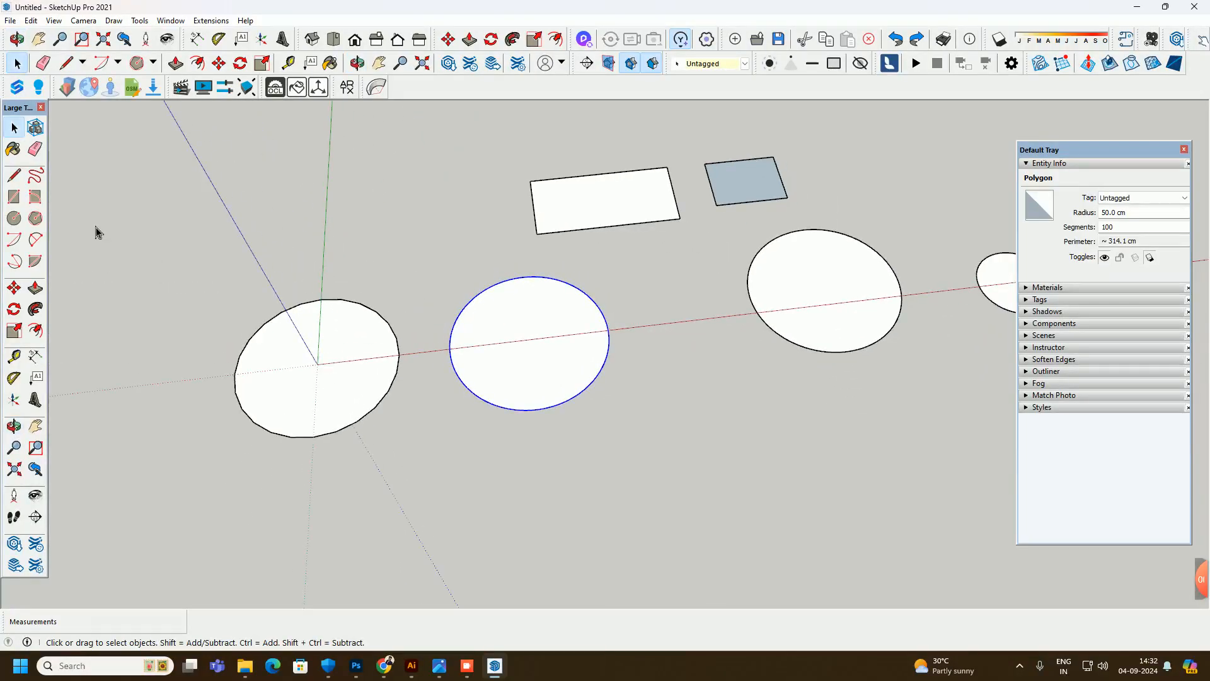
{"action": "scroll", "coordinate": [95, 230], "scroll_direction": "down", "scroll_amount": 2}
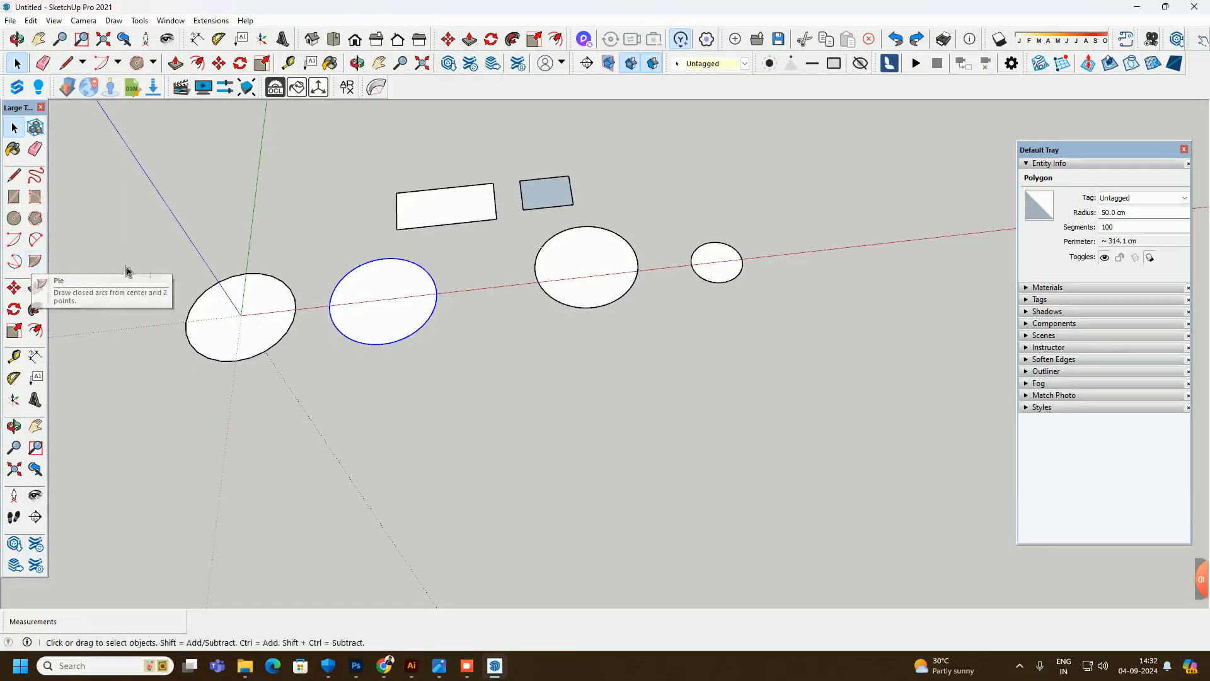
{"action": "scroll", "coordinate": [644, 320], "scroll_direction": "down", "scroll_amount": 1}
{"action": "middle_click_drag", "start_coordinate": [651, 305], "coordinate": [791, 365]}
{"action": "left_click_drag", "start_coordinate": [775, 365], "coordinate": [216, 113]}
{"action": "scroll", "coordinate": [494, 273], "scroll_direction": "up", "scroll_amount": 2}
{"action": "key", "text": "Delete"}
{"action": "scroll", "coordinate": [321, 194], "scroll_direction": "up", "scroll_amount": 3}
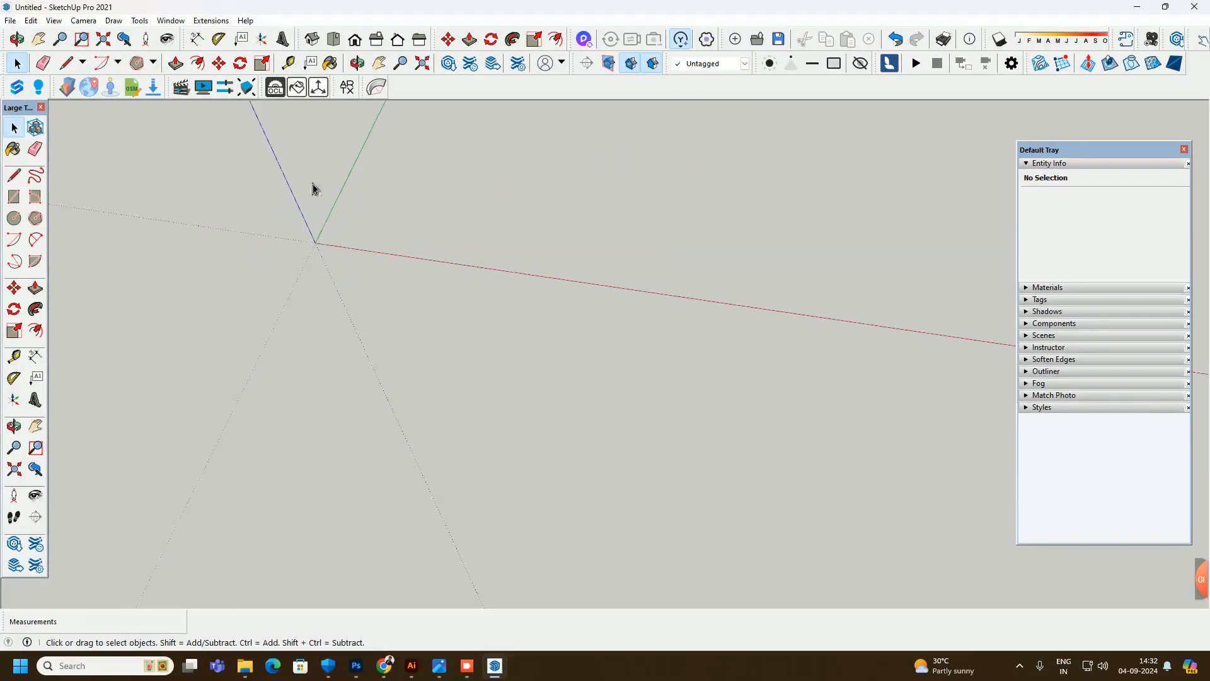
Draw a semicircular arc centred on the origin with a radius of about 37.5 cm, starting on the red axis
{"action": "left_click", "coordinate": [8, 241]}
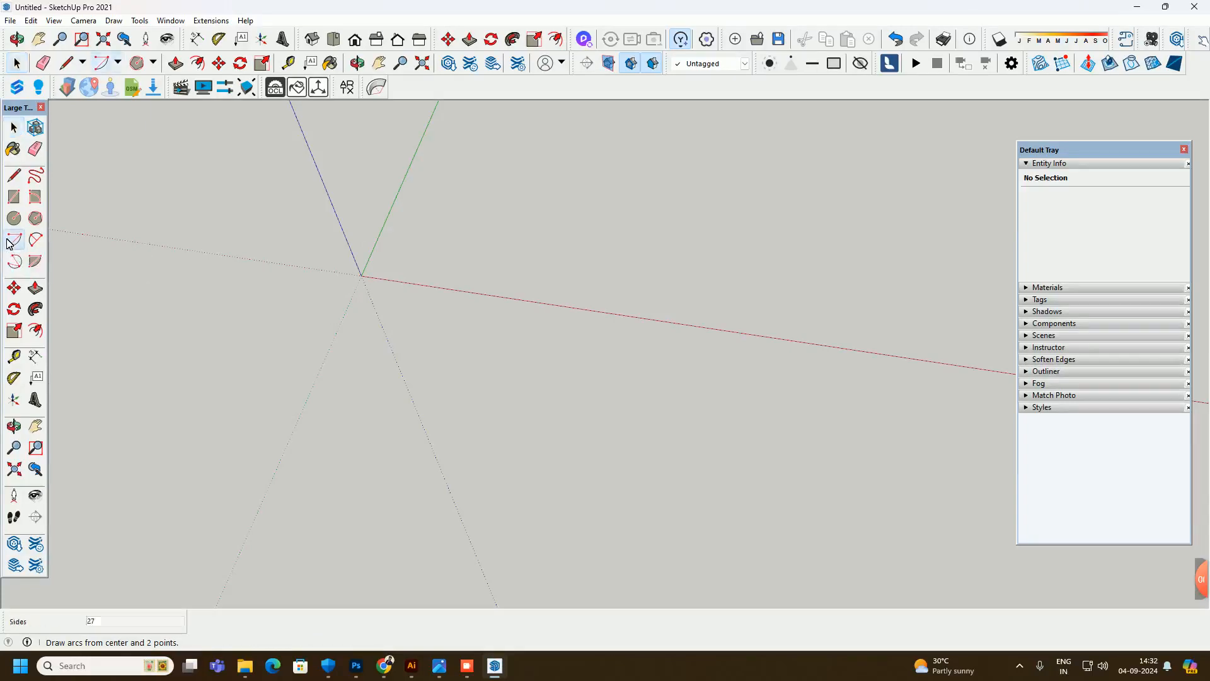
{"action": "left_click", "coordinate": [118, 63]}
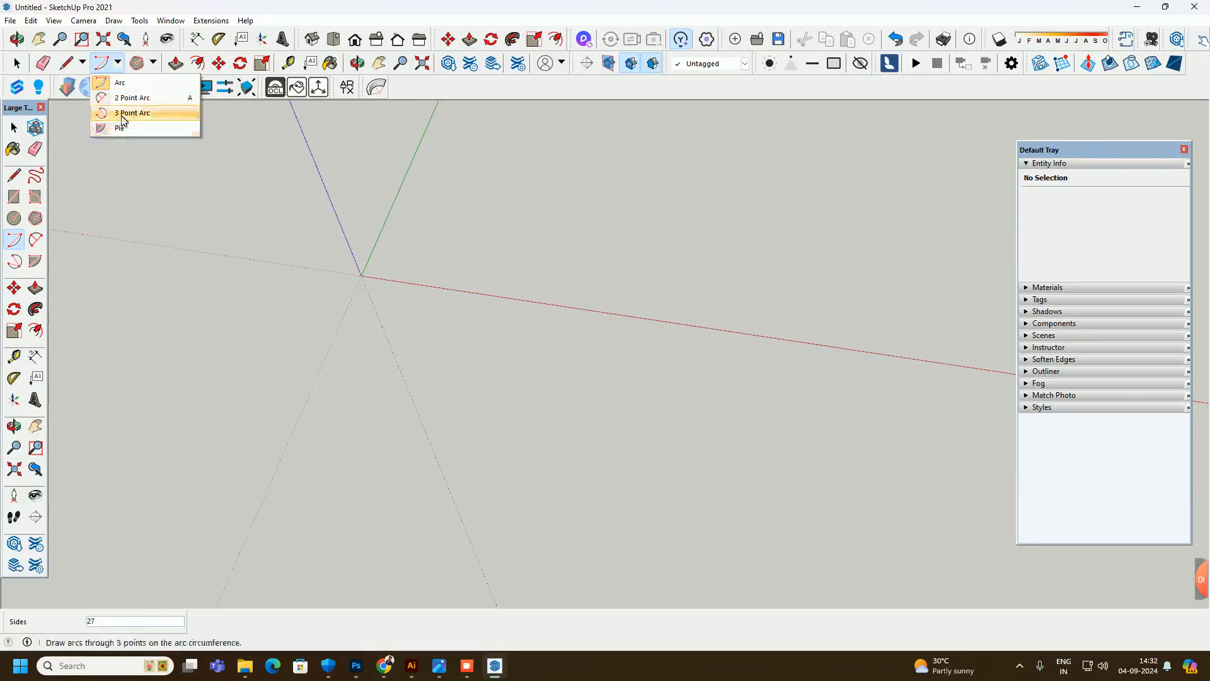
{"action": "left_click", "coordinate": [13, 244]}
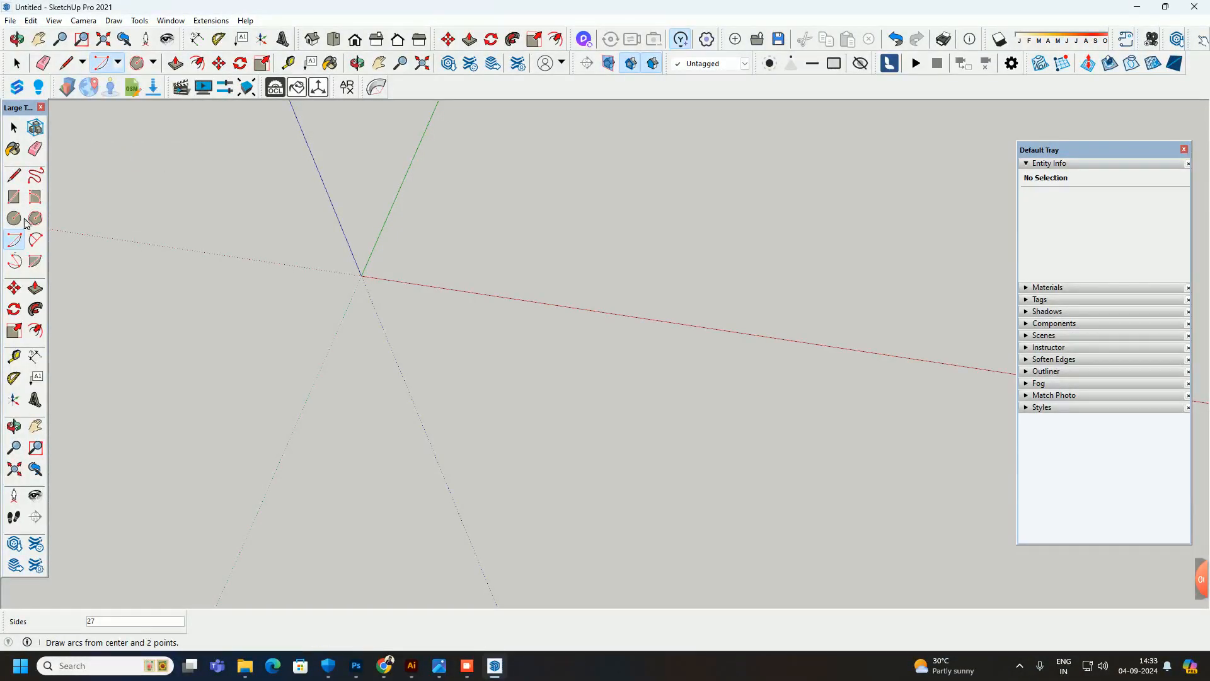
{"action": "left_click", "coordinate": [361, 275]}
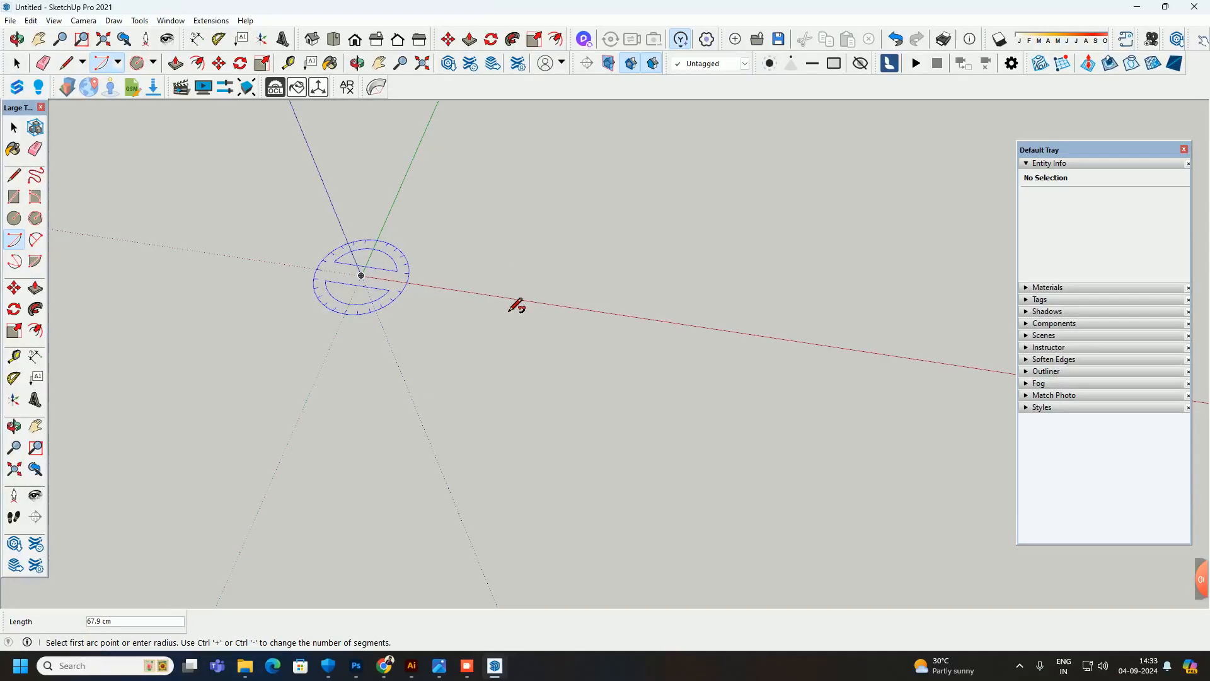
{"action": "left_click", "coordinate": [442, 292]}
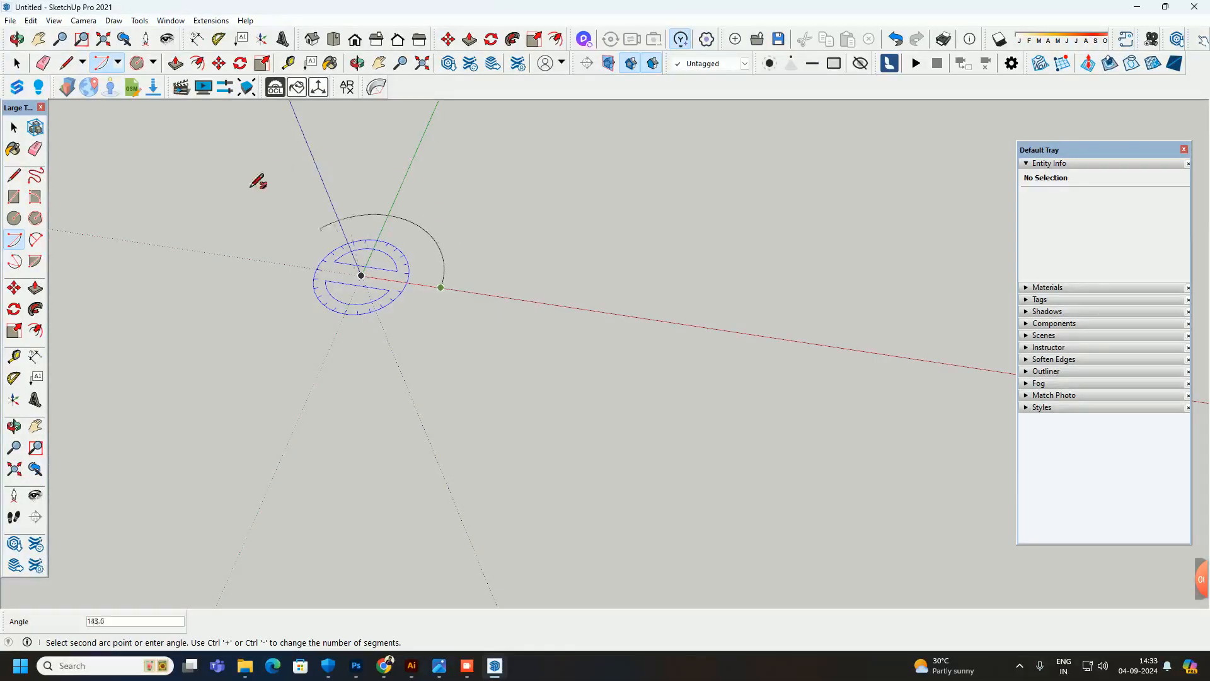
{"action": "left_click", "coordinate": [202, 258]}
{"action": "scroll", "coordinate": [252, 265], "scroll_direction": "up", "scroll_amount": 3}
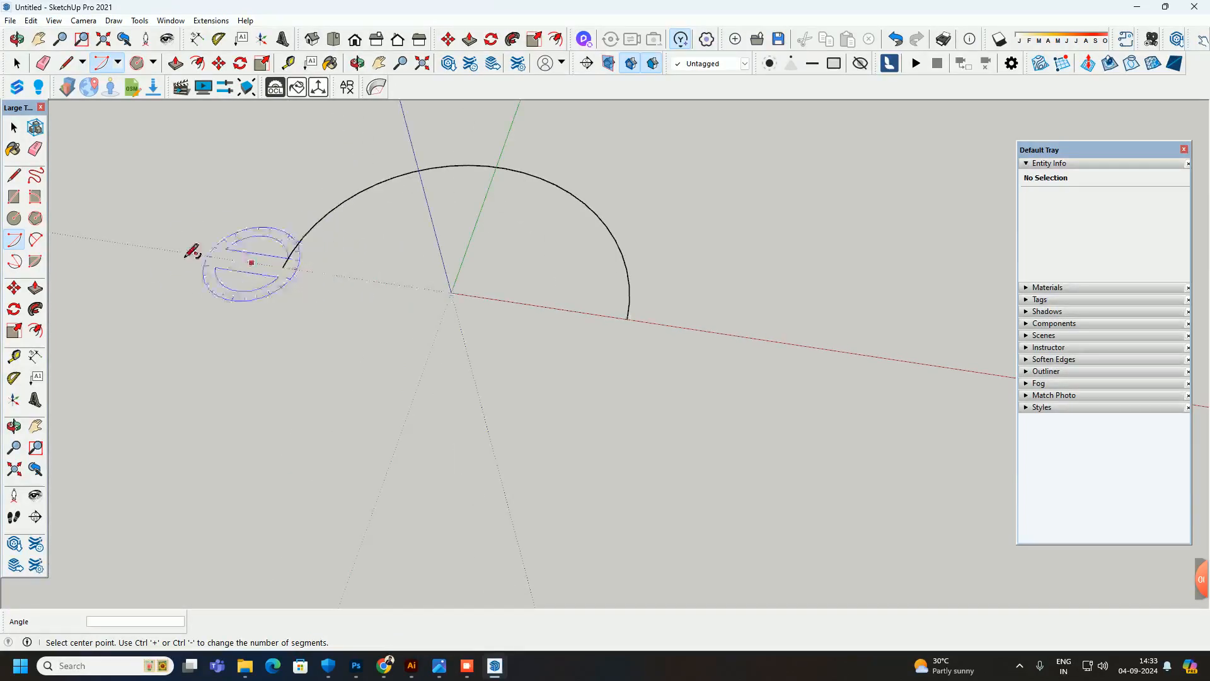
Check the arc's radius with a dimension from its endpoint to the origin, and undo the arc
{"action": "left_click", "coordinate": [199, 38]}
{"action": "left_click", "coordinate": [282, 267]}
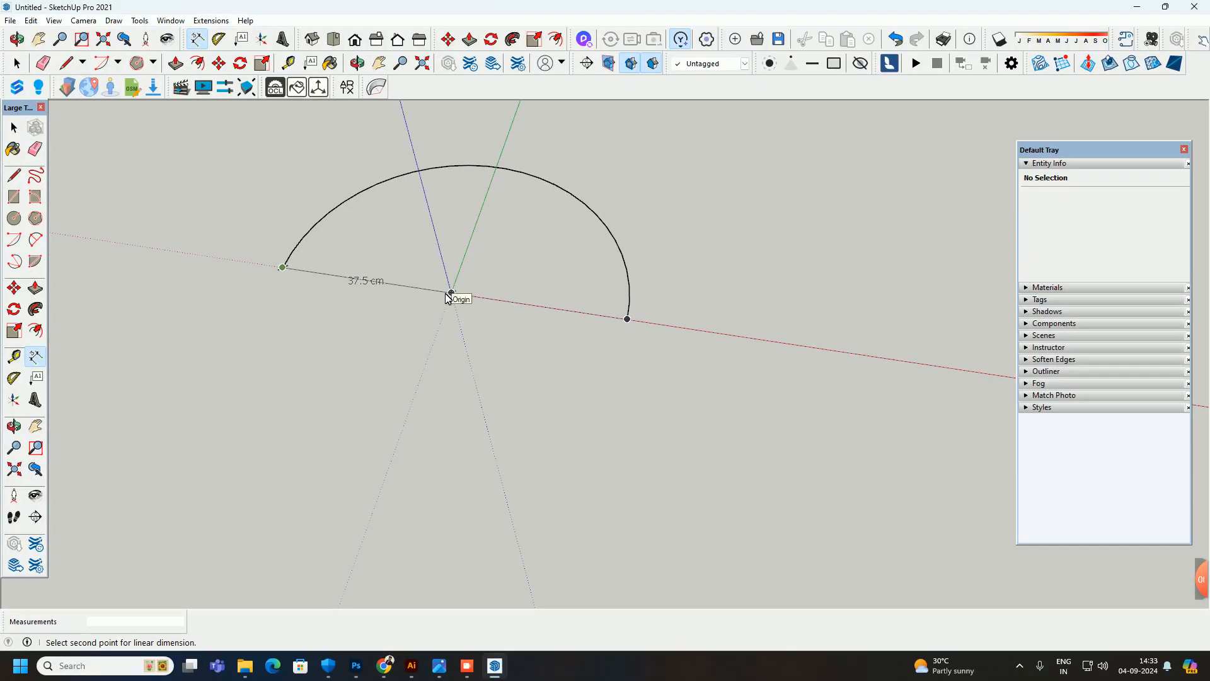
{"action": "key", "text": "Escape"}
{"action": "key", "text": "ctrl+z"}
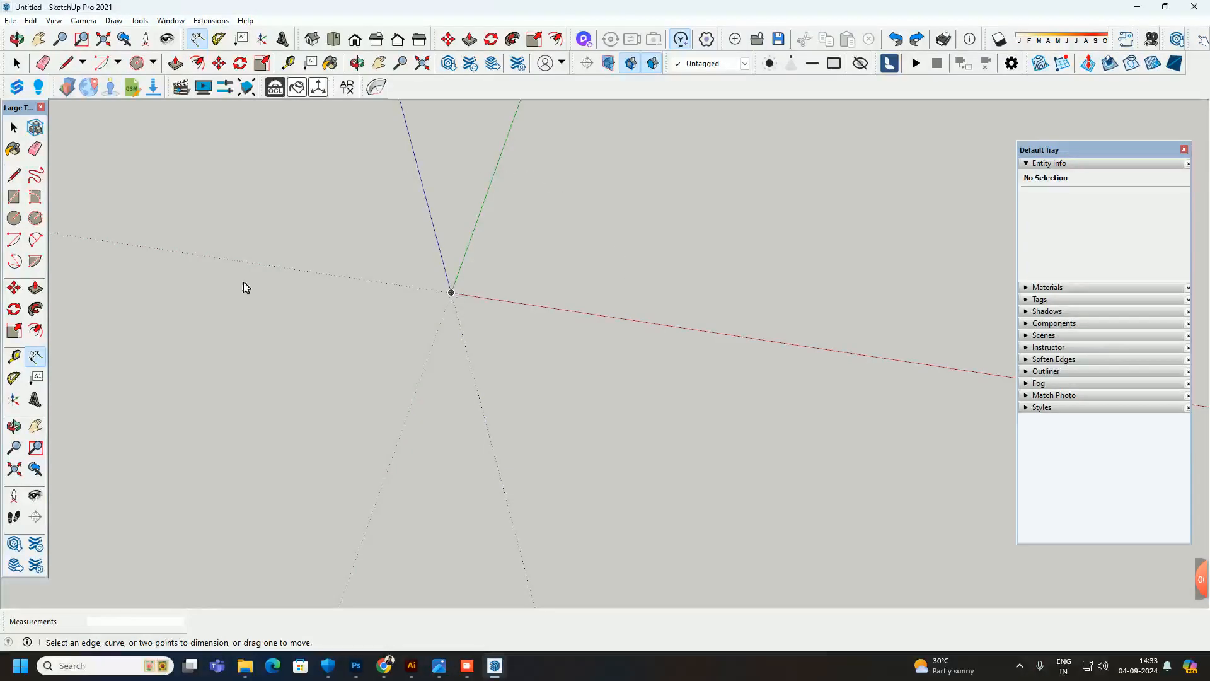
Draw a 50-degree arc centred on the origin, starting on the red axis, and undo it
{"action": "left_click", "coordinate": [14, 240]}
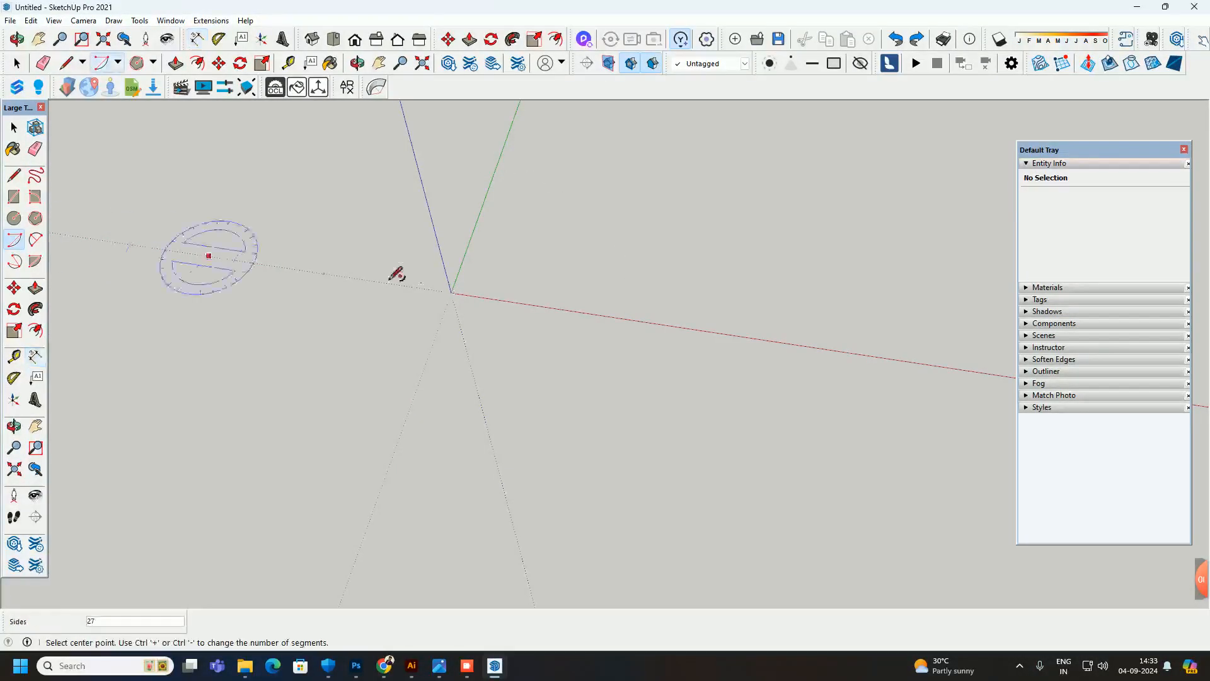
{"action": "left_click", "coordinate": [452, 295]}
{"action": "left_click", "coordinate": [580, 312]}
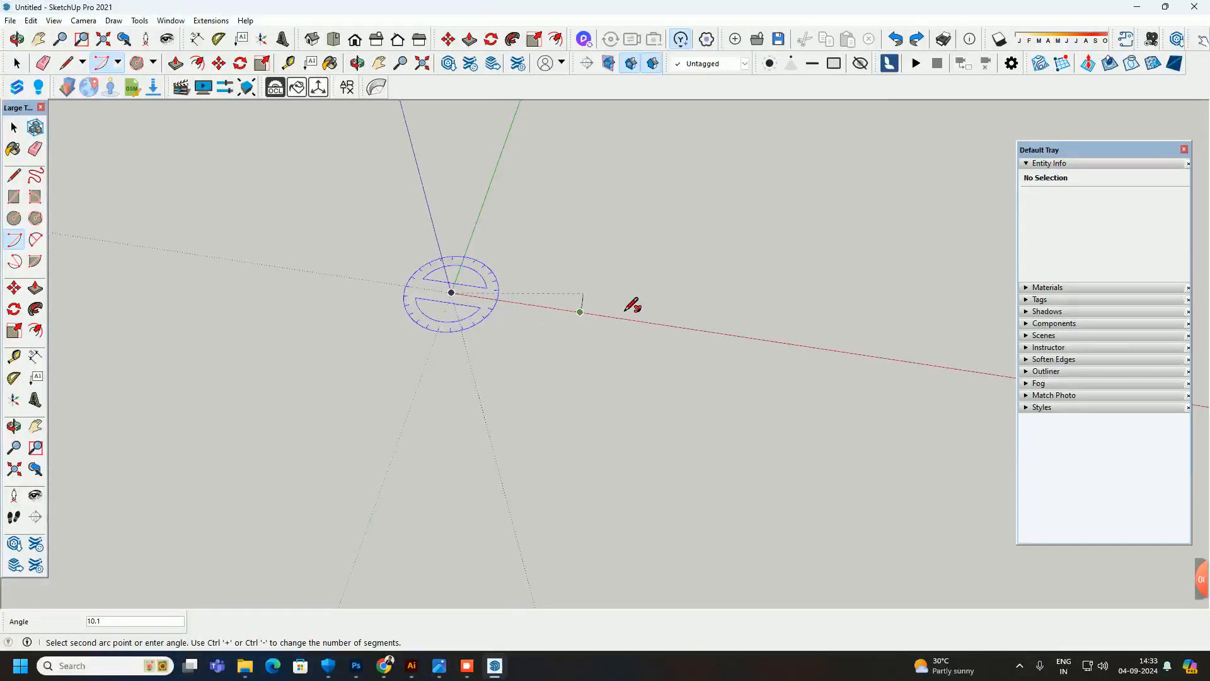
{"action": "type", "text": "50"}
{"action": "key", "text": "Return"}
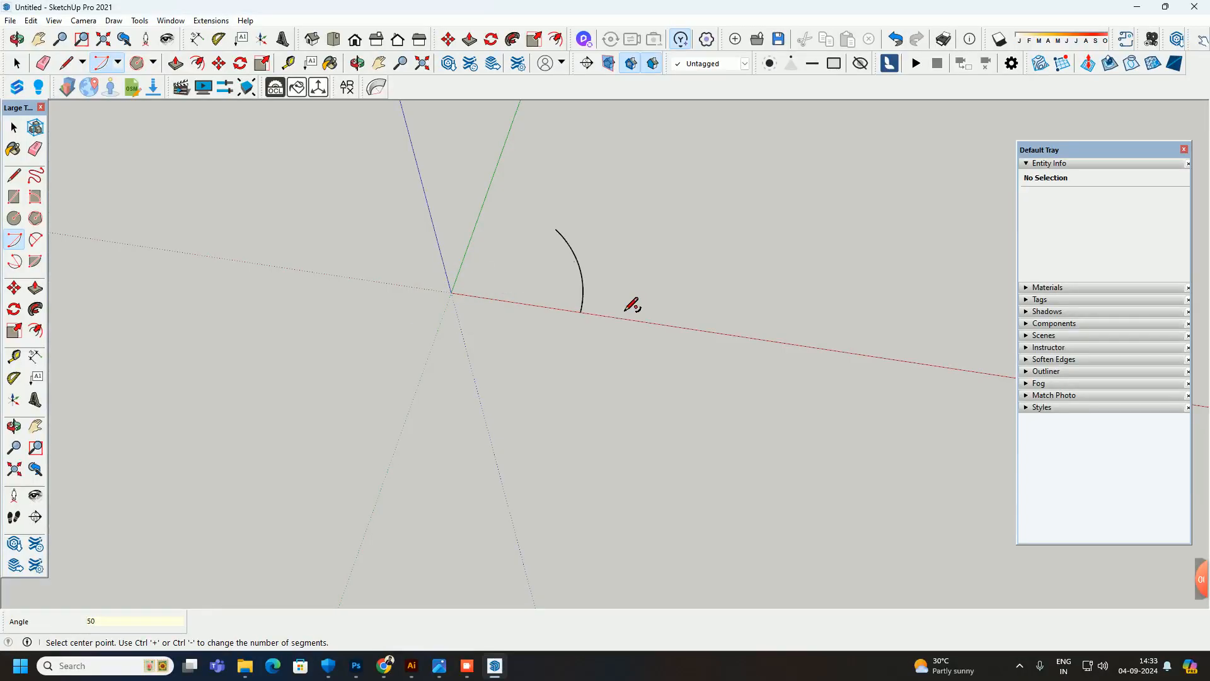
{"action": "key", "text": "ctrl+z"}
Draw a semicircular arc of 50 cm radius centred on the origin, from the red axis to its opposite side
{"action": "left_click", "coordinate": [452, 292]}
{"action": "key", "text": "Return"}
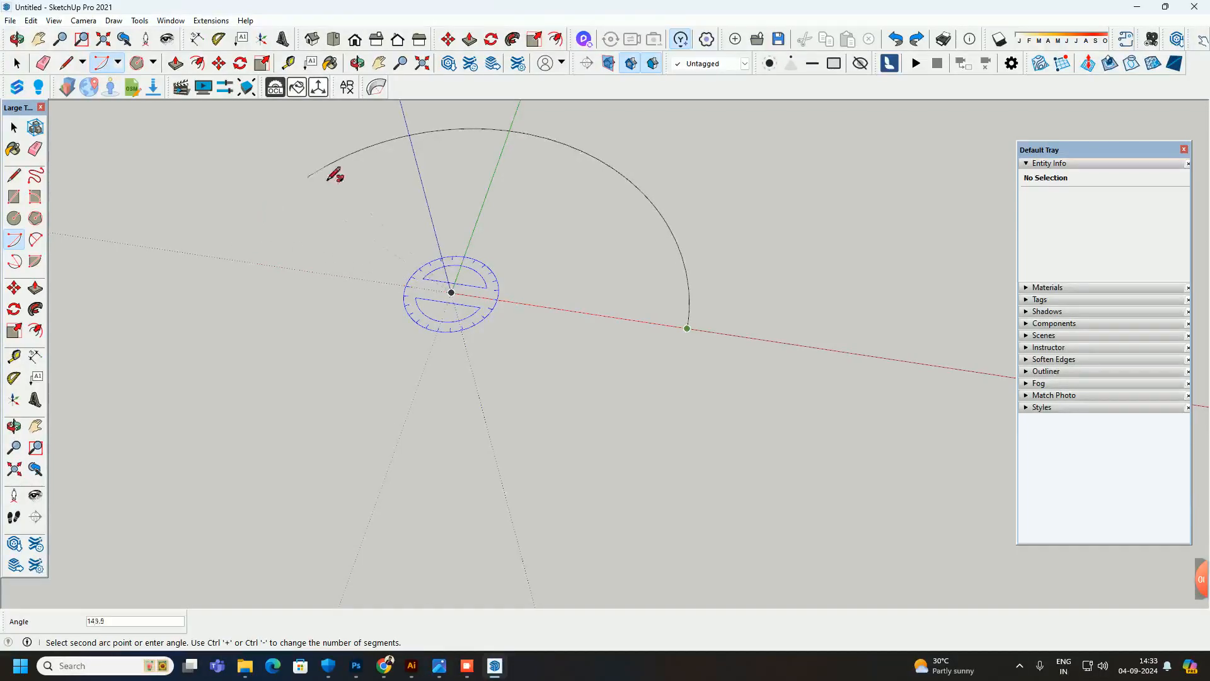
{"action": "left_click", "coordinate": [232, 273]}
Measure the arc's radius from the origin to its endpoint on the red axis
{"action": "left_click", "coordinate": [195, 40]}
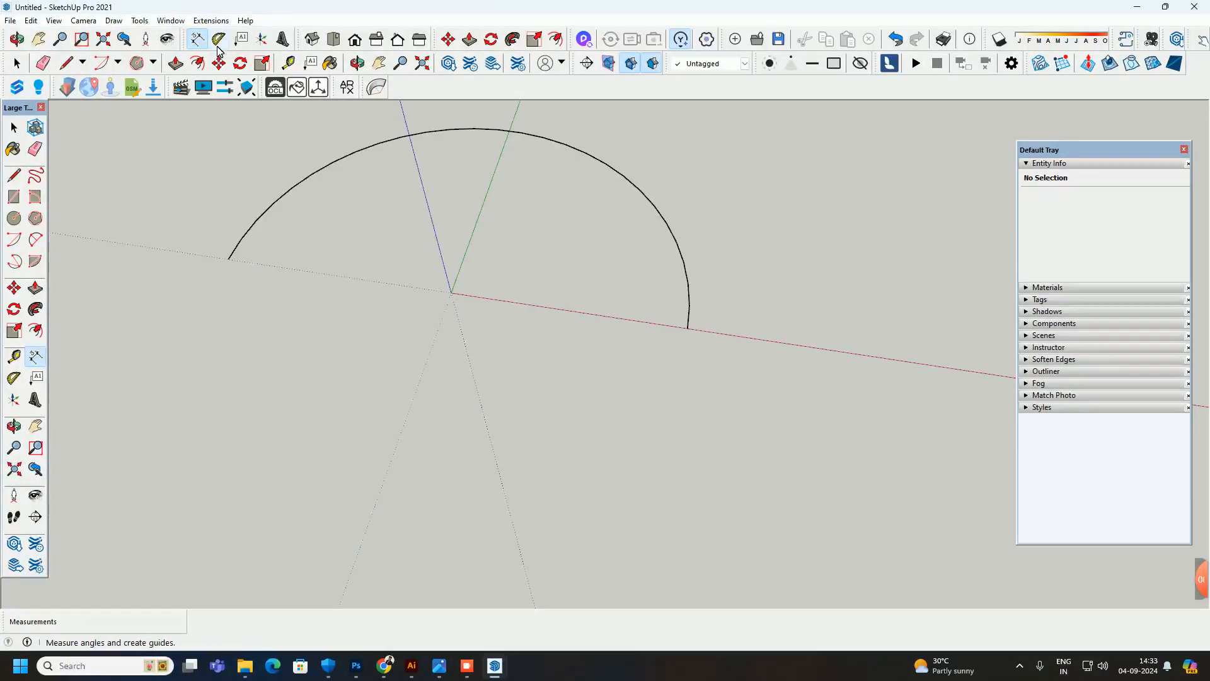
{"action": "key", "text": "t"}
{"action": "left_click", "coordinate": [452, 293]}
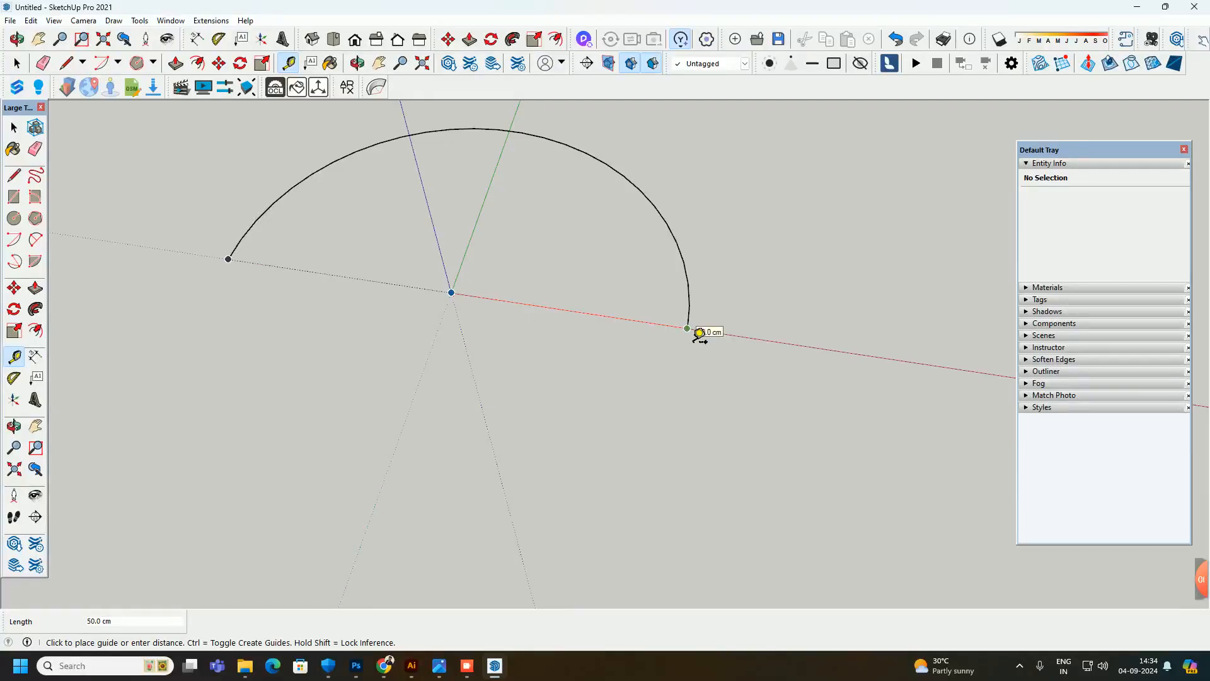
{"action": "key", "text": "Escape"}
Try a second arc centred farther along the red axis, and undo back to an empty model
{"action": "scroll", "coordinate": [378, 274], "scroll_direction": "down", "scroll_amount": 5}
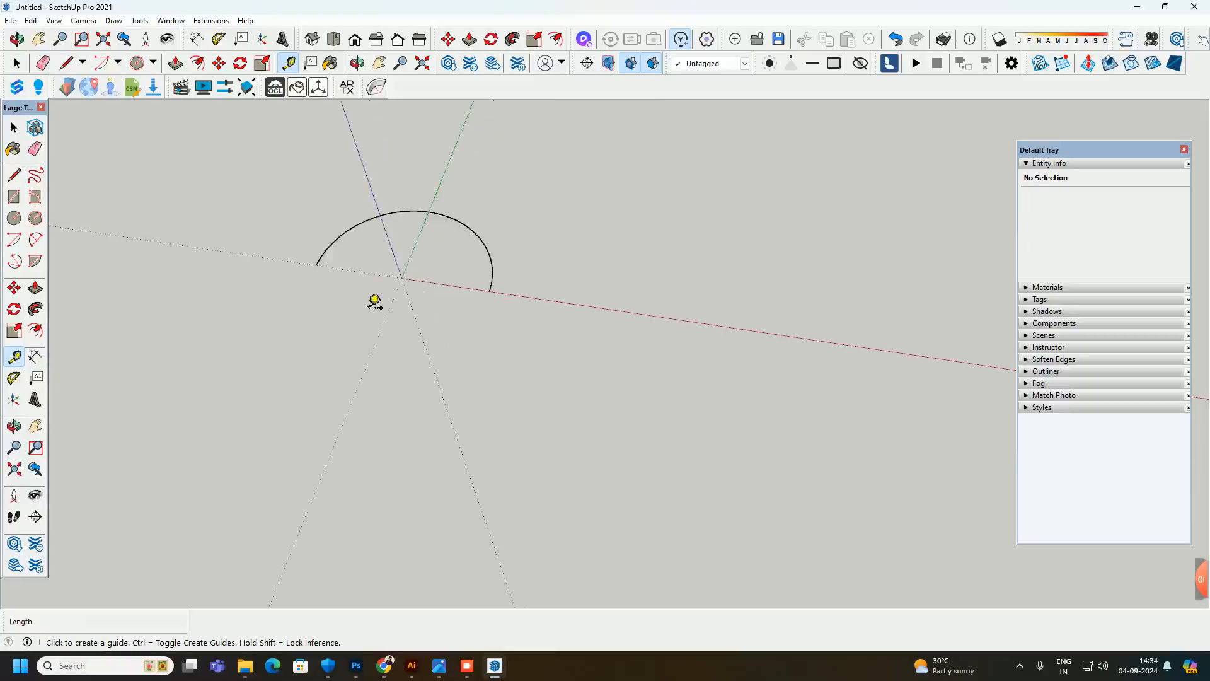
{"action": "left_click", "coordinate": [14, 241]}
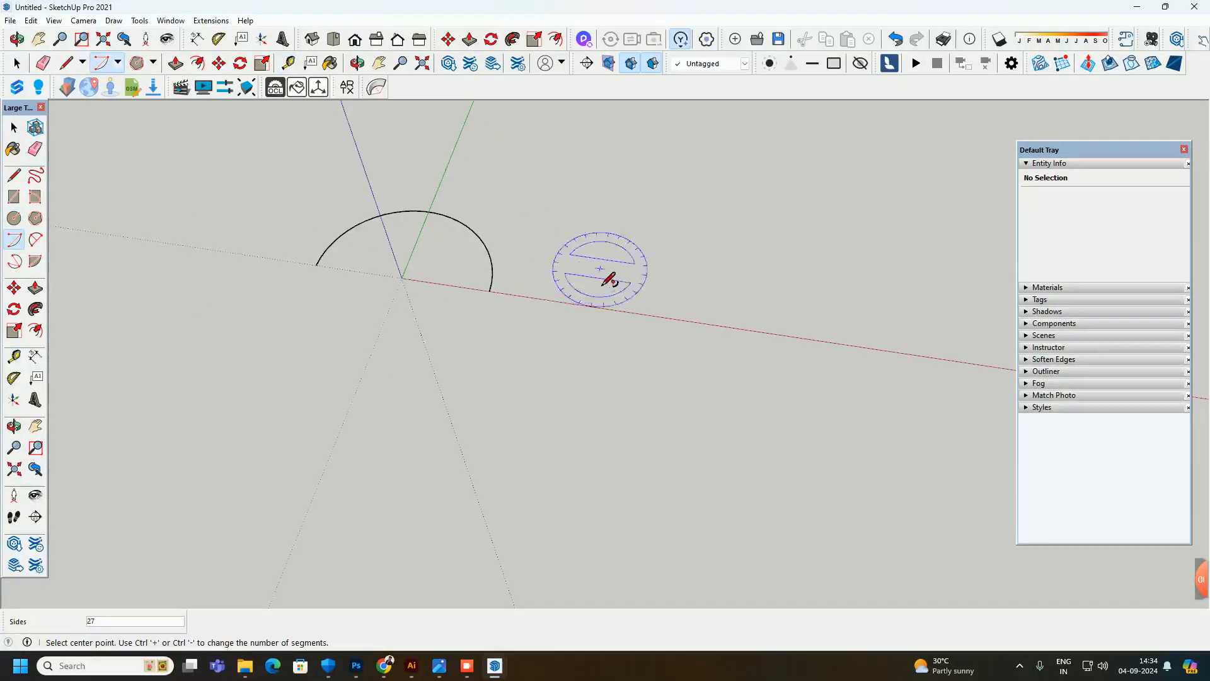
{"action": "left_click", "coordinate": [607, 309]}
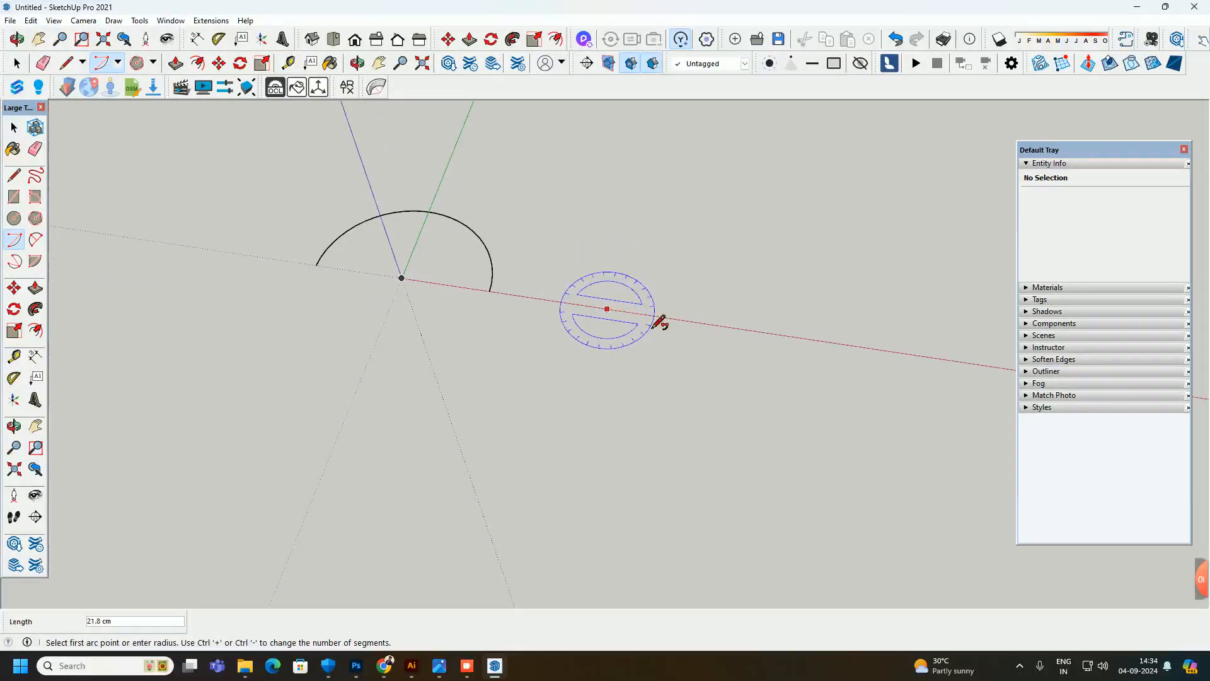
{"action": "left_click", "coordinate": [744, 333]}
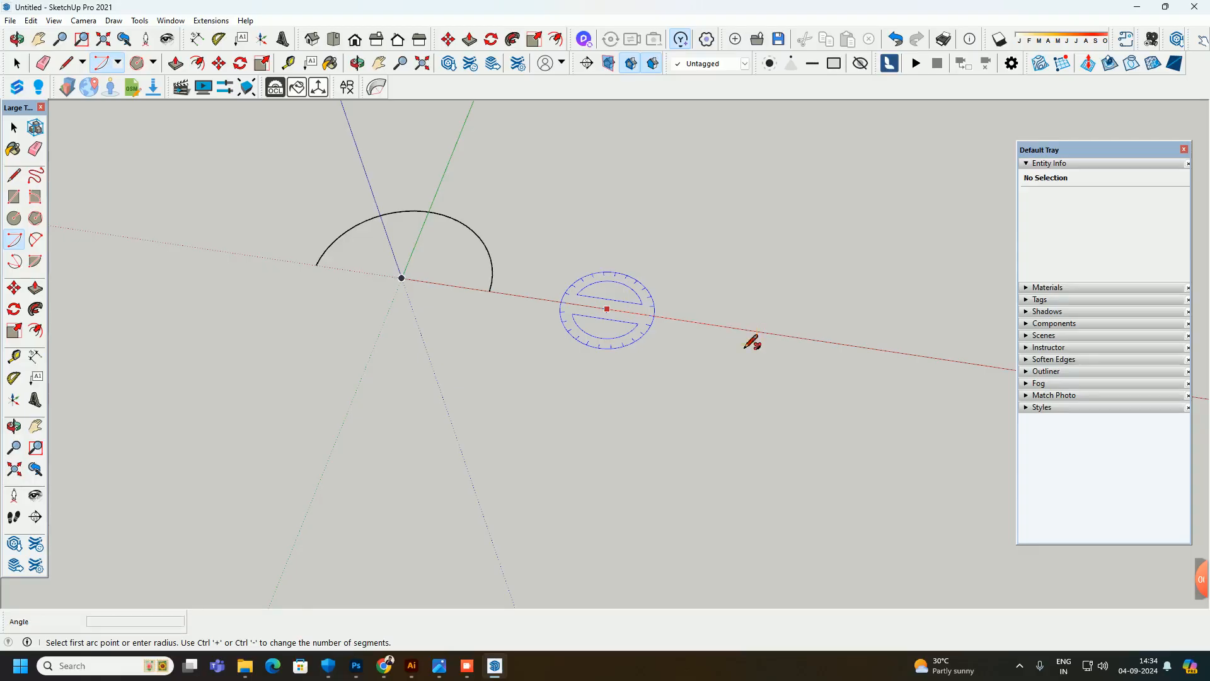
{"action": "left_click", "coordinate": [743, 329]}
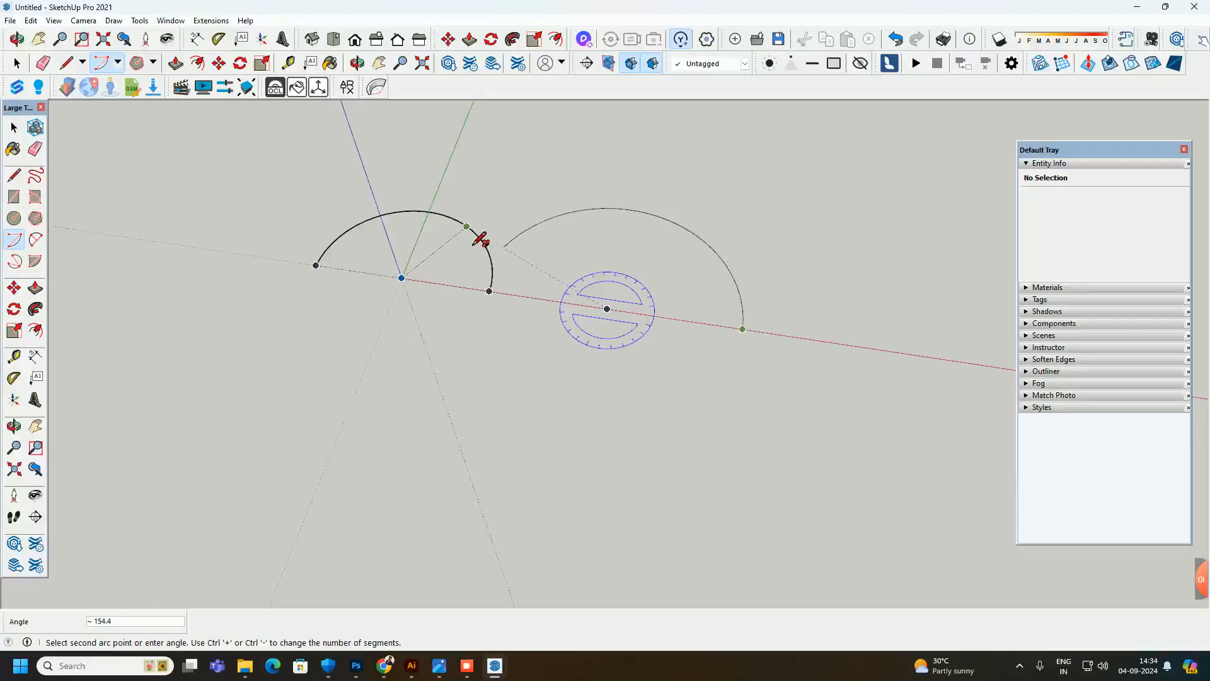
{"action": "key", "text": "ctrl+z"}
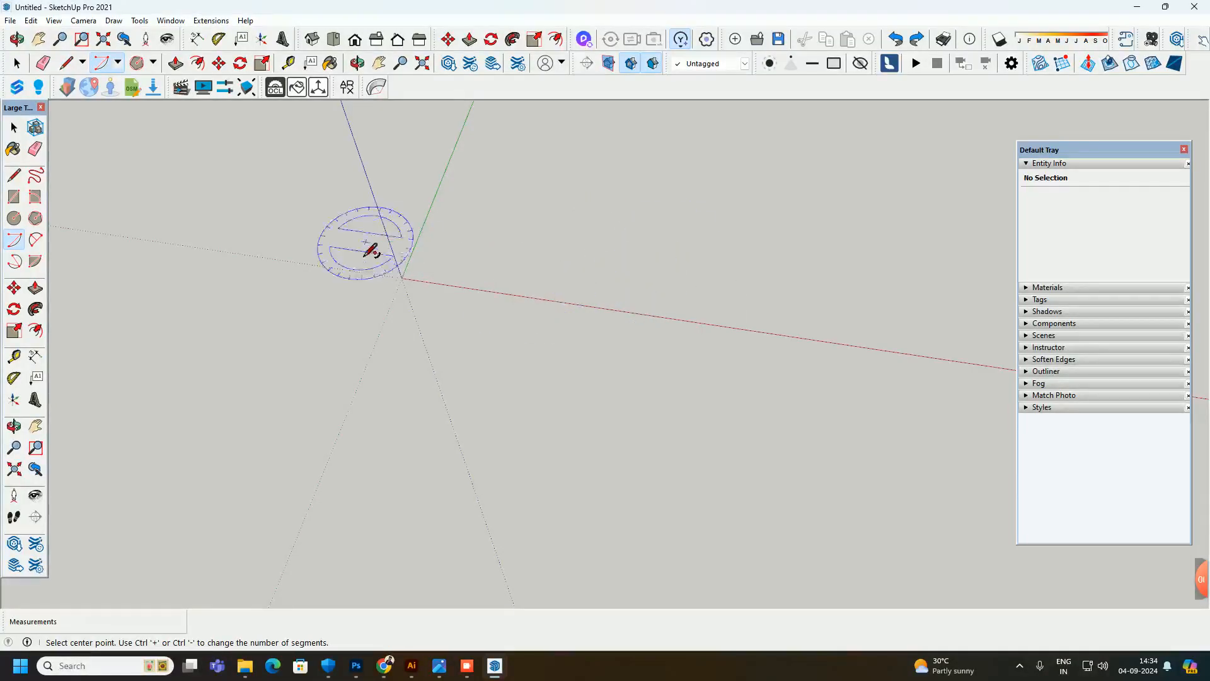
Undo back to the earlier circles and rectangles, and delete them all again
{"action": "left_click", "coordinate": [402, 278]}
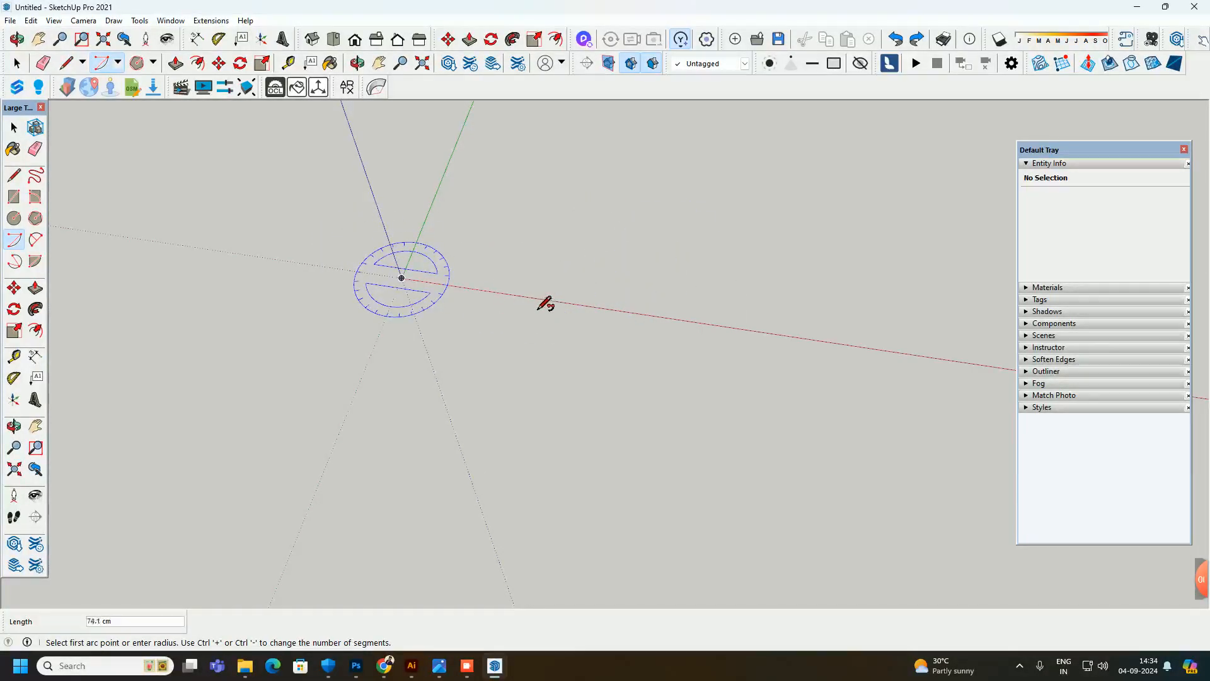
{"action": "left_click", "coordinate": [566, 318]}
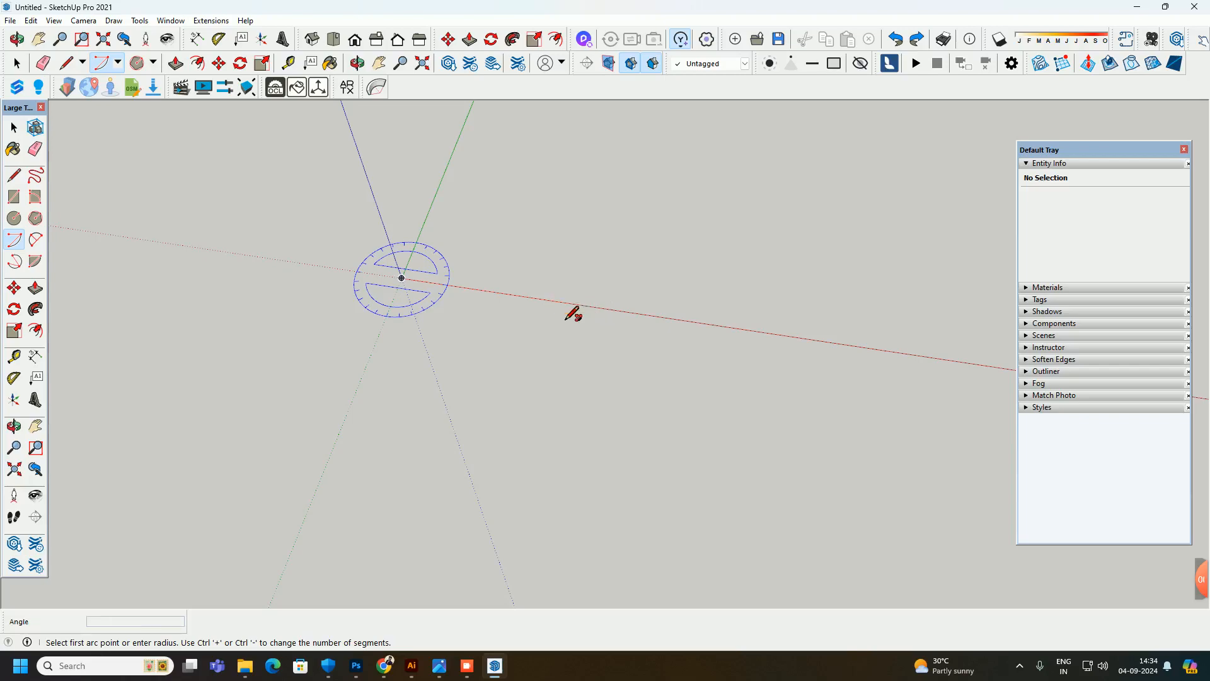
{"action": "key", "text": "ctrl+z"}
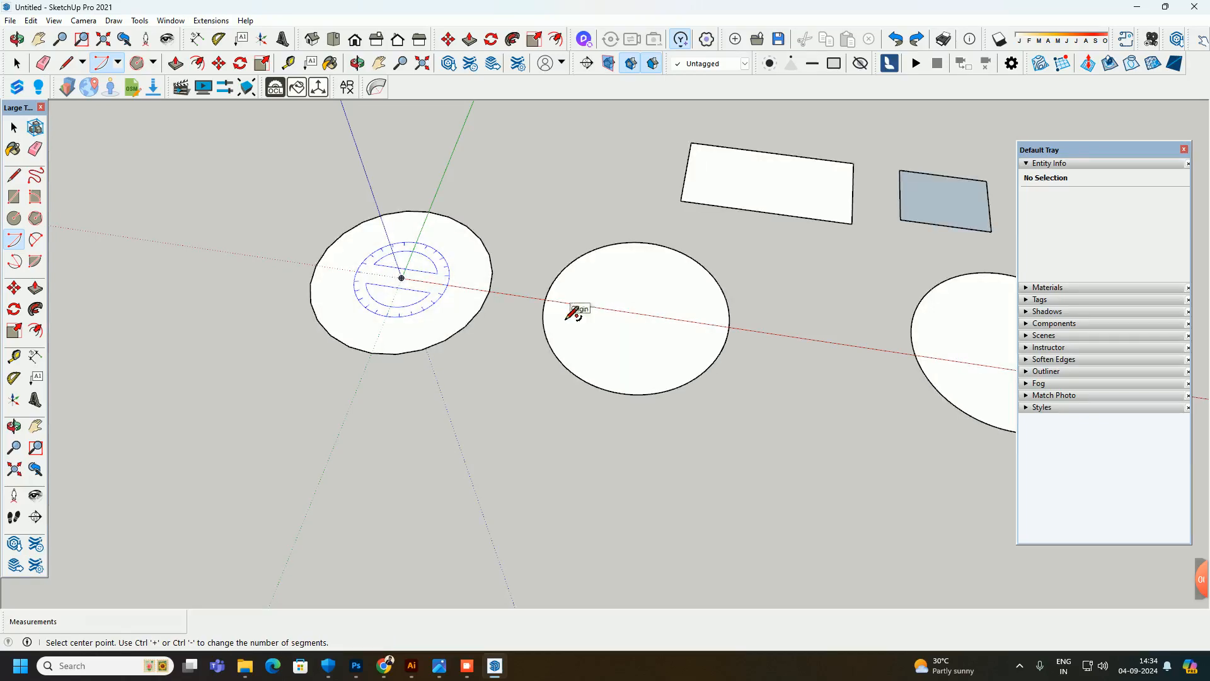
{"action": "key", "text": "ctrl+a"}
{"action": "key", "text": "Delete"}
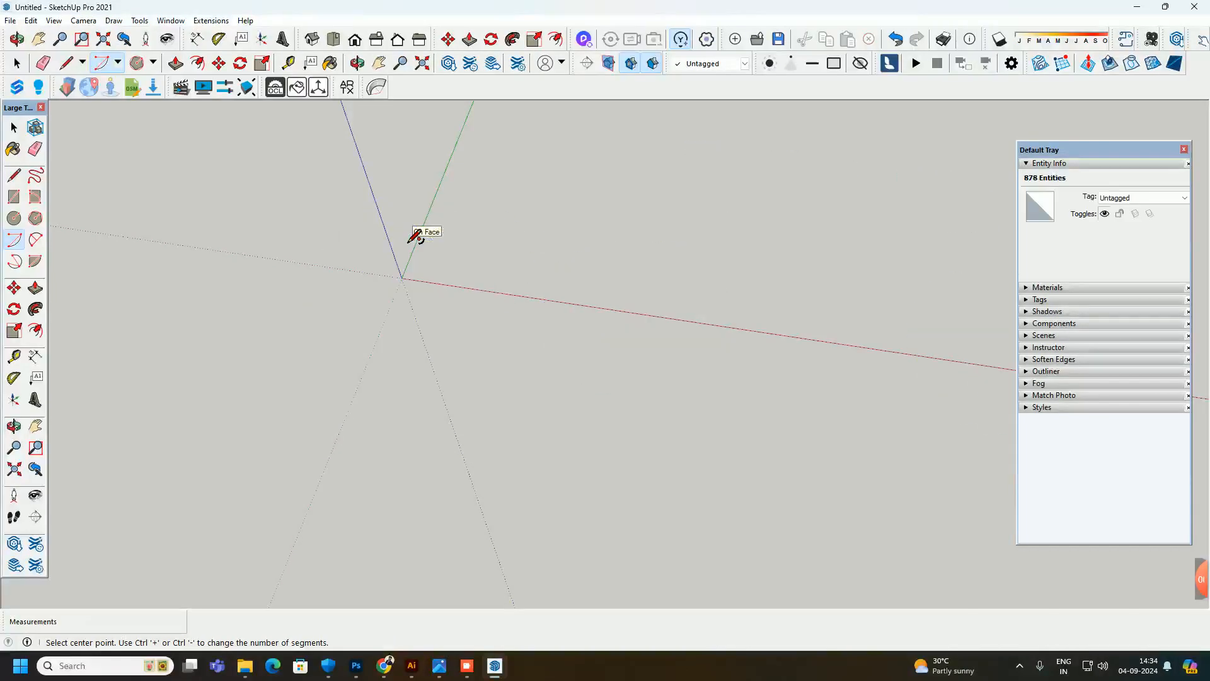
Draw a semicircular arc centred on the origin with a 50 cm radius, starting and ending on the red axis line
{"action": "left_click", "coordinate": [401, 278]}
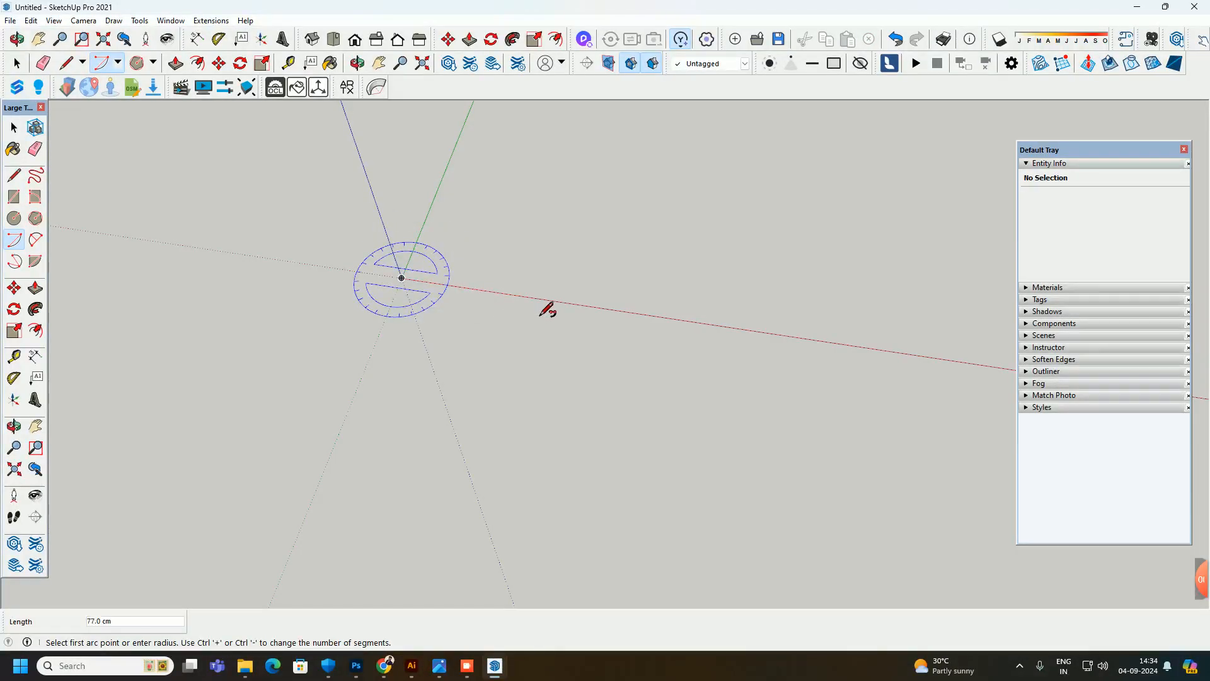
{"action": "type", "text": "50"}
{"action": "key", "text": "Return"}
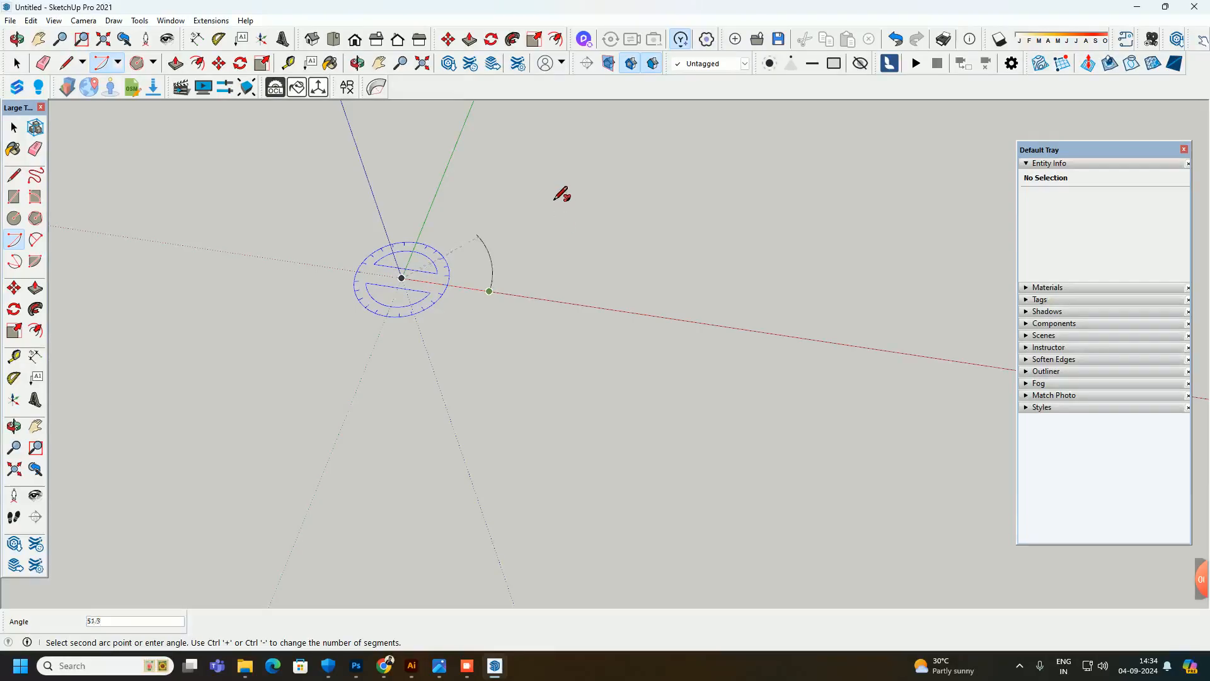
{"action": "left_click", "coordinate": [202, 258]}
{"action": "scroll", "coordinate": [416, 280], "scroll_direction": "up", "scroll_amount": 3}
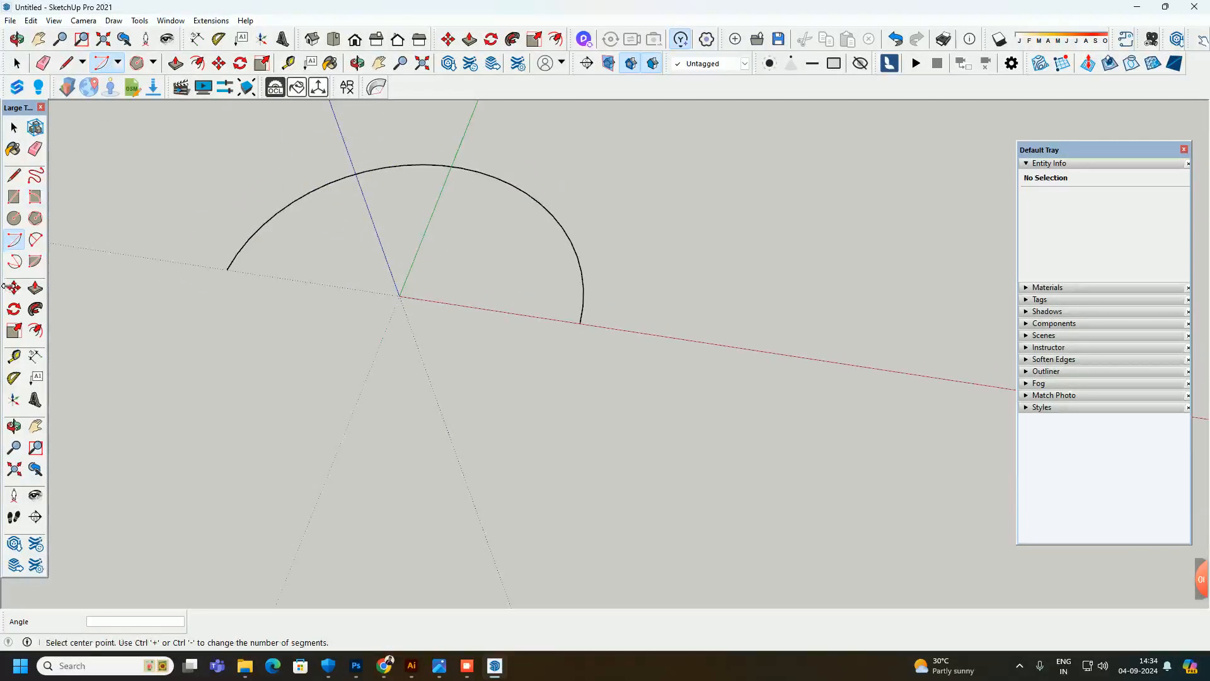
Measure the semicircle's radius from the origin to its endpoint, leaving a guide line along the red axis
{"action": "left_click", "coordinate": [14, 356]}
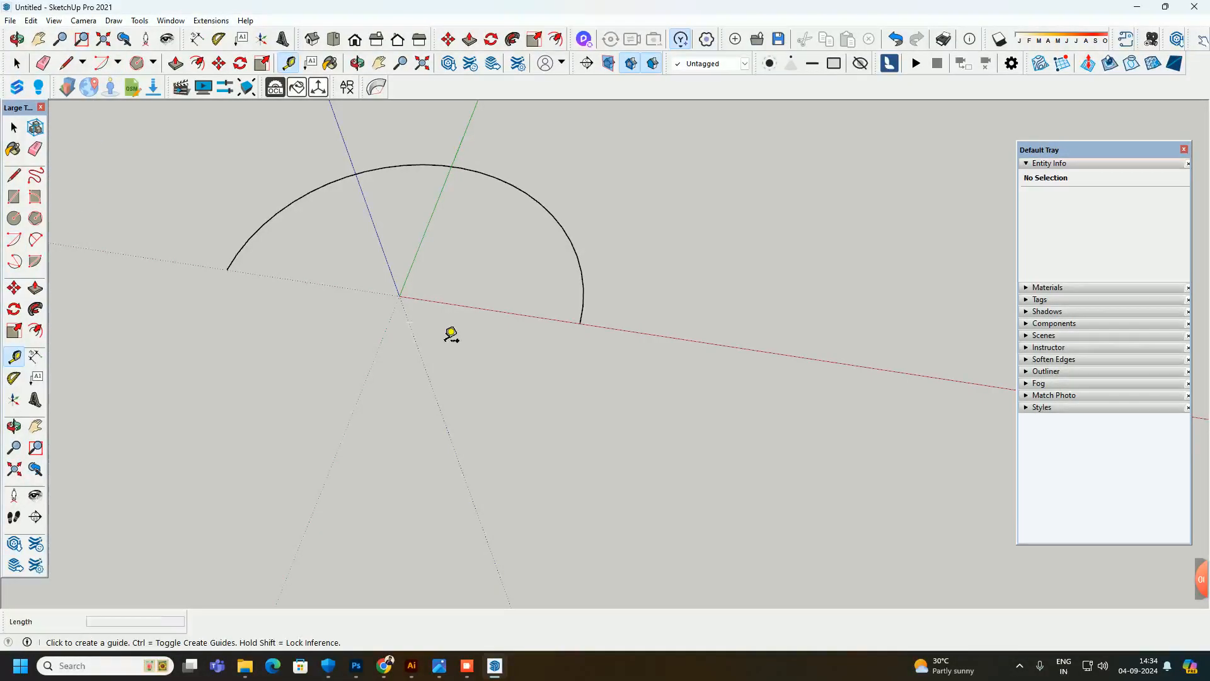
{"action": "left_click", "coordinate": [399, 297]}
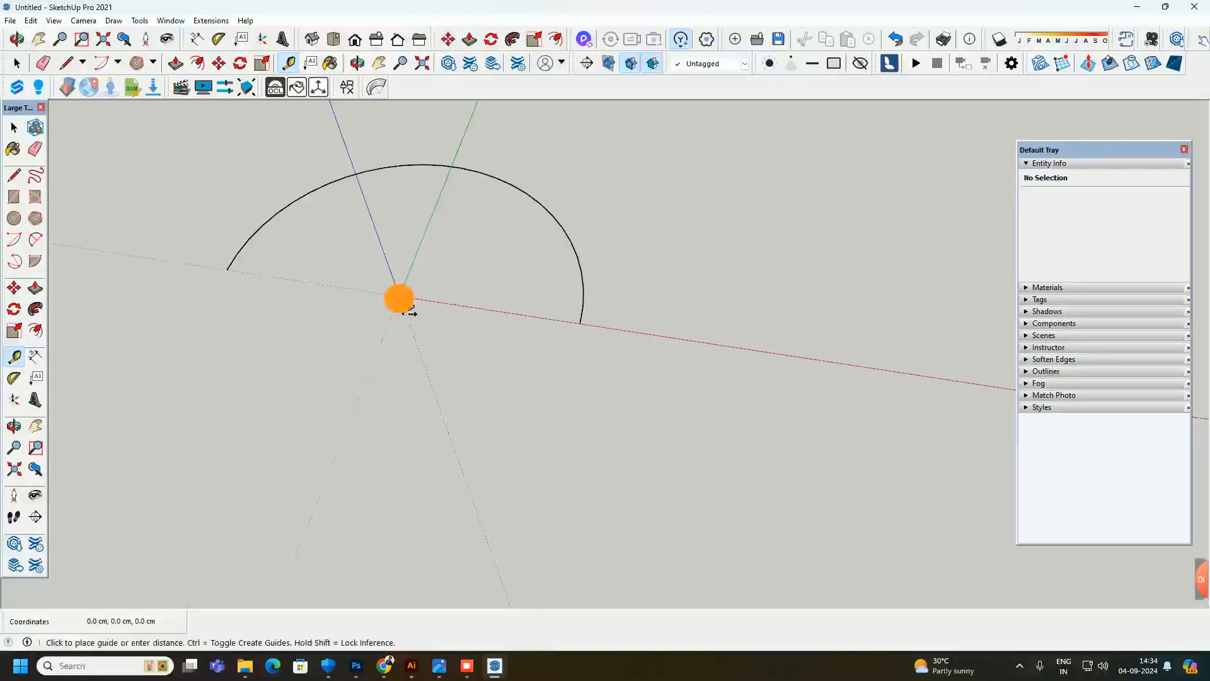
{"action": "left_click", "coordinate": [589, 328]}
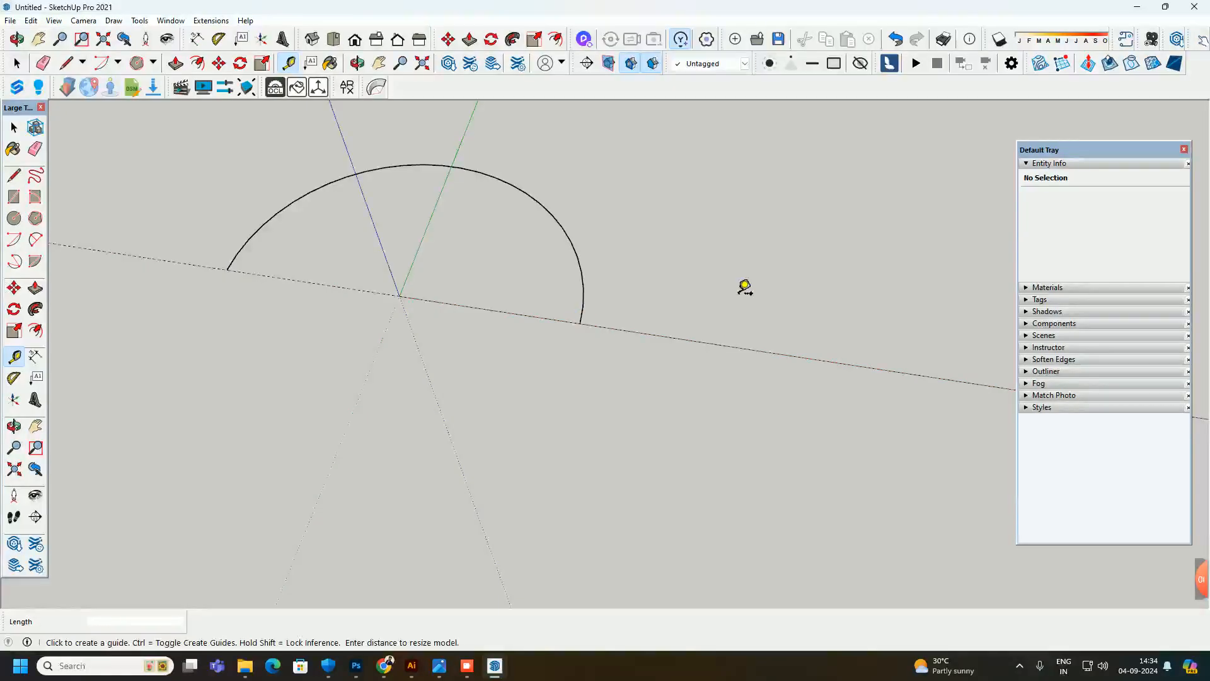
Draw an arc of about 63 degrees centred on the red axis beyond the semicircle, starting from the axis
{"action": "scroll", "coordinate": [627, 331], "scroll_direction": "down", "scroll_amount": 2}
{"action": "scroll", "coordinate": [476, 329], "scroll_direction": "down", "scroll_amount": 2}
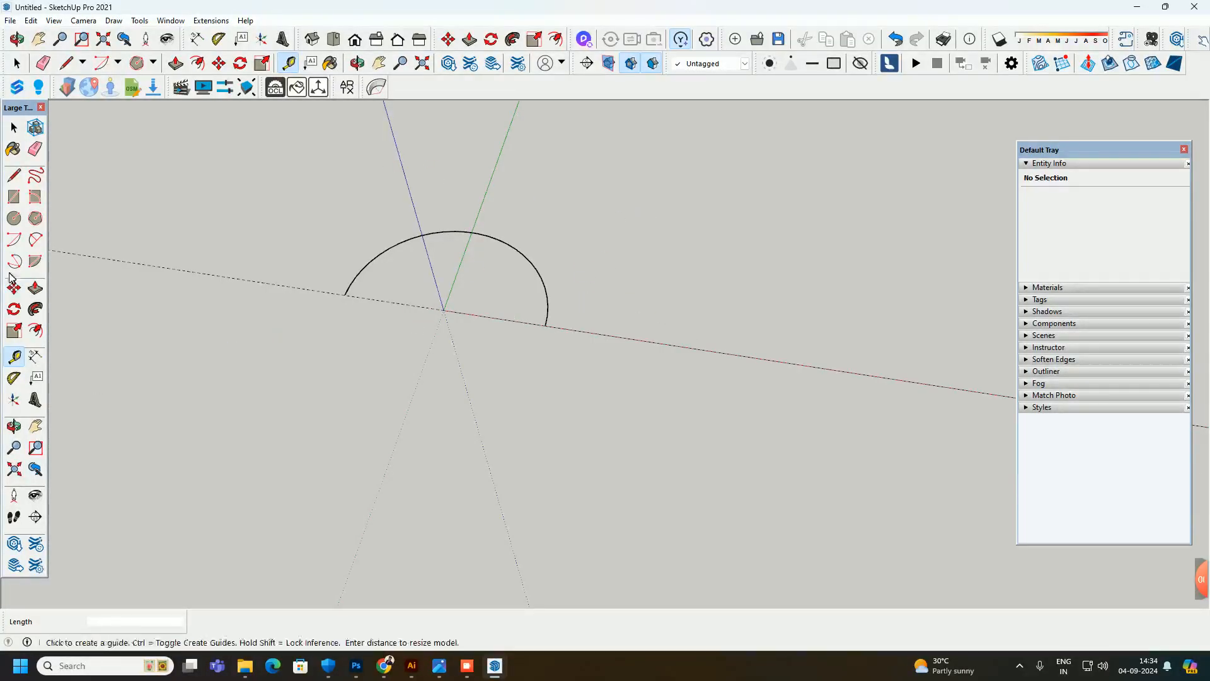
{"action": "left_click", "coordinate": [14, 240]}
{"action": "left_click", "coordinate": [637, 340]}
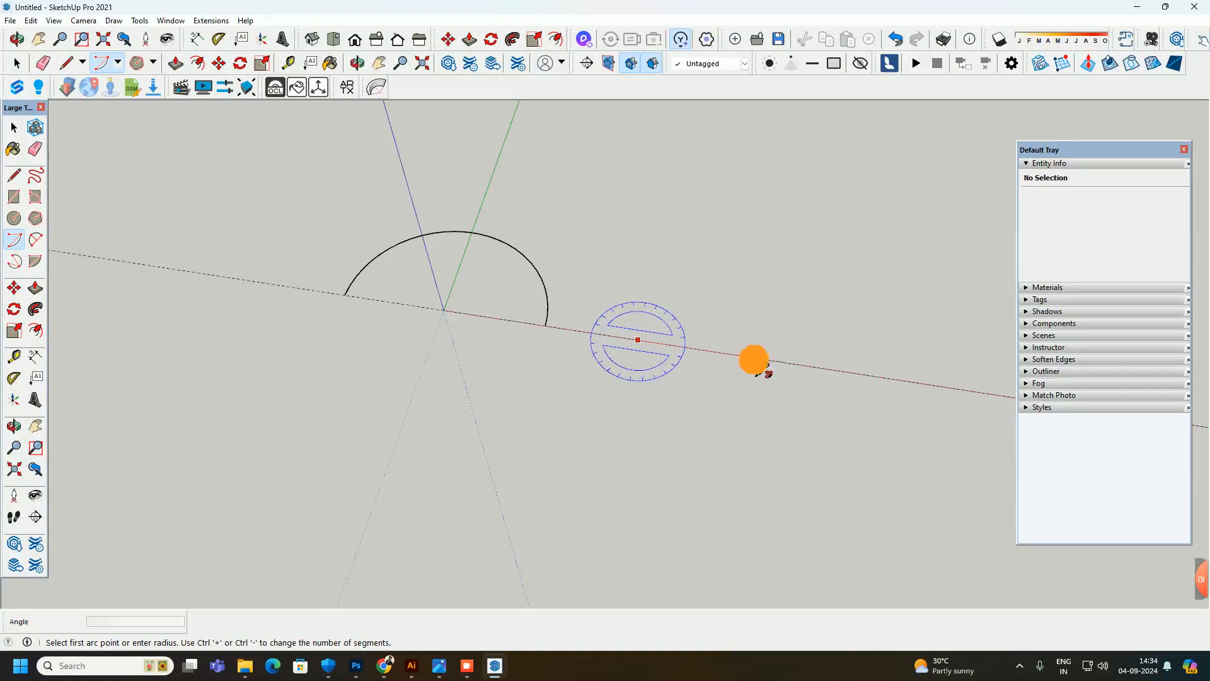
{"action": "left_click", "coordinate": [755, 358]}
{"action": "left_click", "coordinate": [703, 268]}
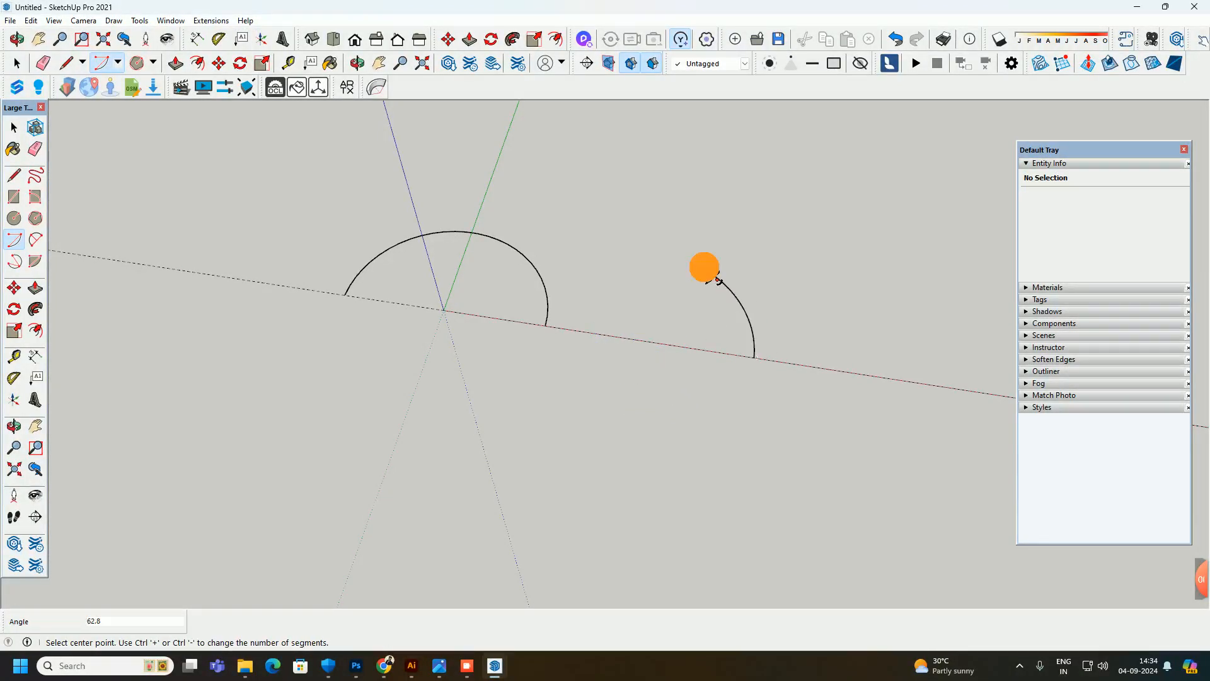
Draw a quarter-circle arc centred farther along the red axis, starting on the axis and sweeping 90 degrees
{"action": "left_click", "coordinate": [795, 363]}
{"action": "left_click", "coordinate": [907, 380]}
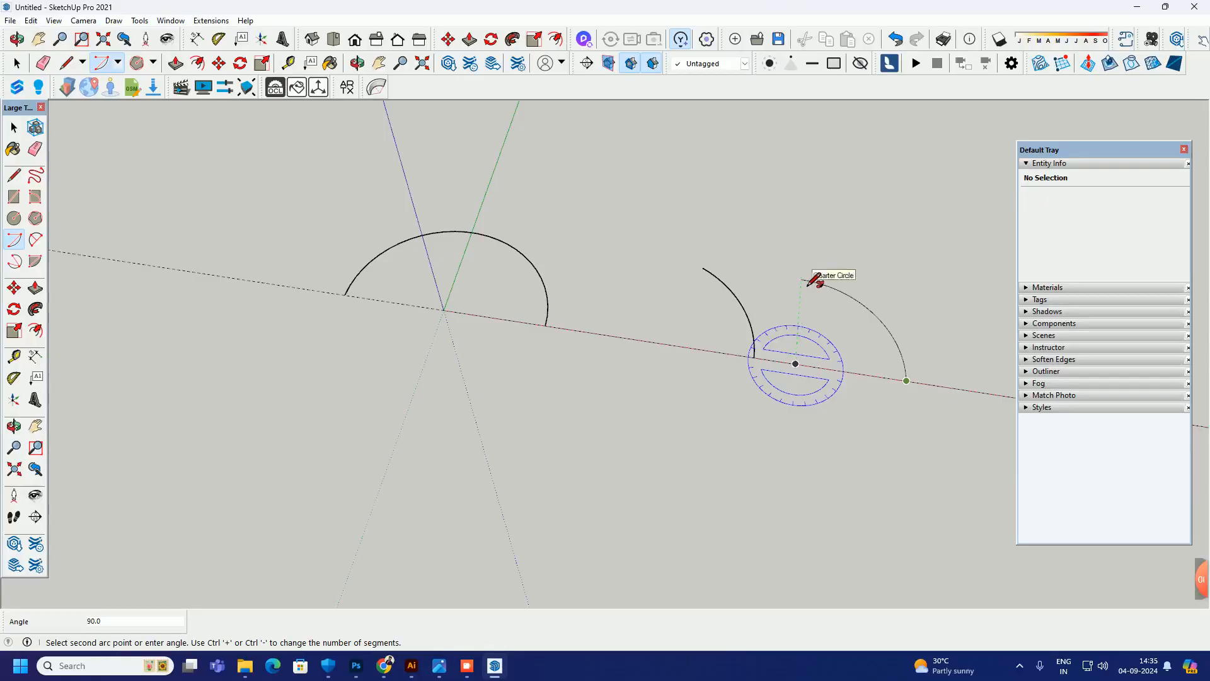
{"action": "left_click", "coordinate": [809, 282]}
{"action": "scroll", "coordinate": [567, 297], "scroll_direction": "down", "scroll_amount": 5}
{"action": "scroll", "coordinate": [729, 337], "scroll_direction": "up", "scroll_amount": 4}
{"action": "left_click", "coordinate": [675, 368]}
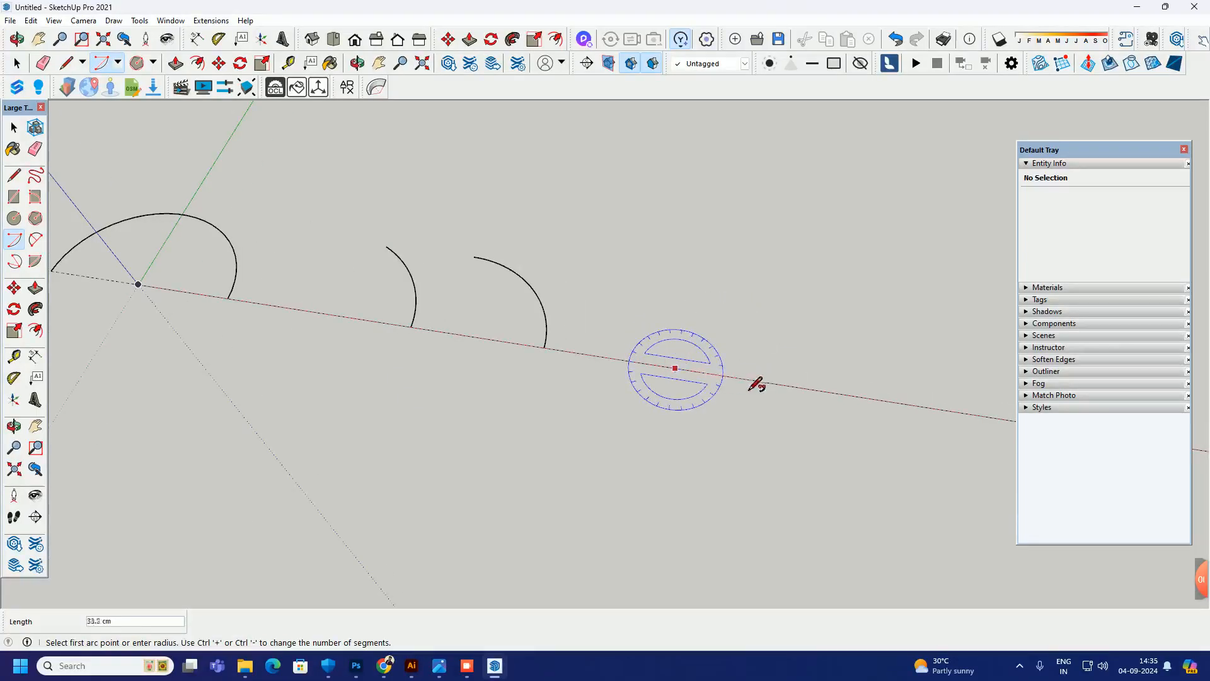
{"action": "left_click", "coordinate": [787, 388]}
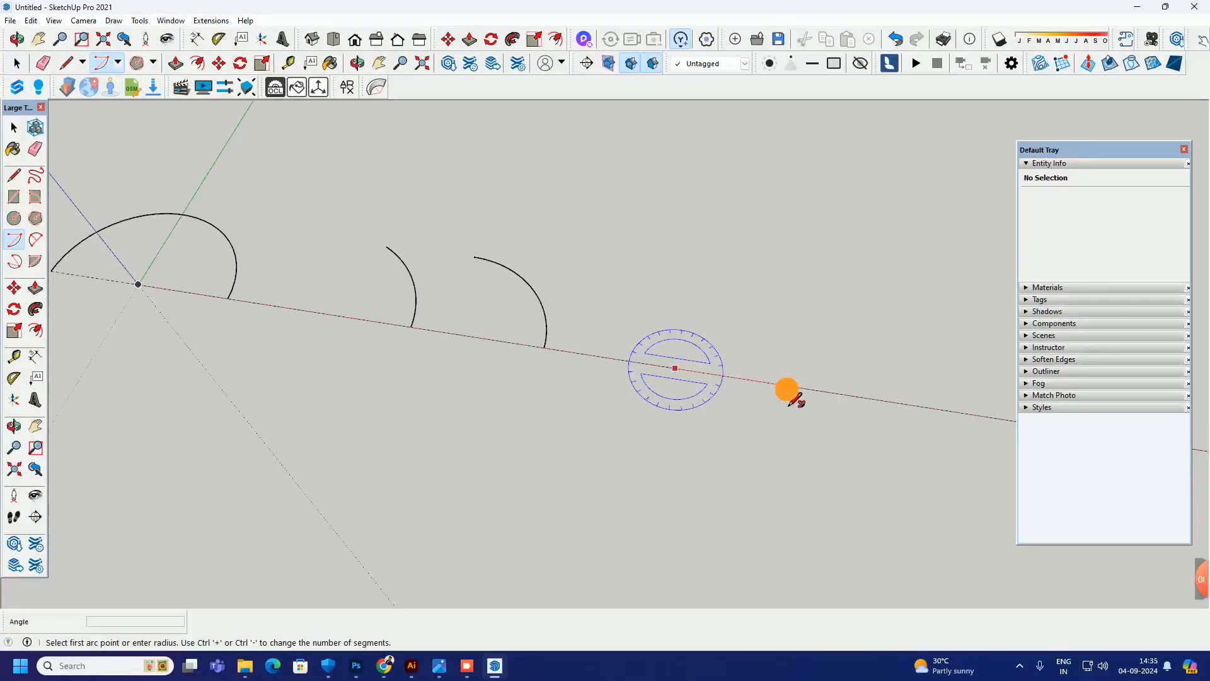
{"action": "key", "text": "Escape"}
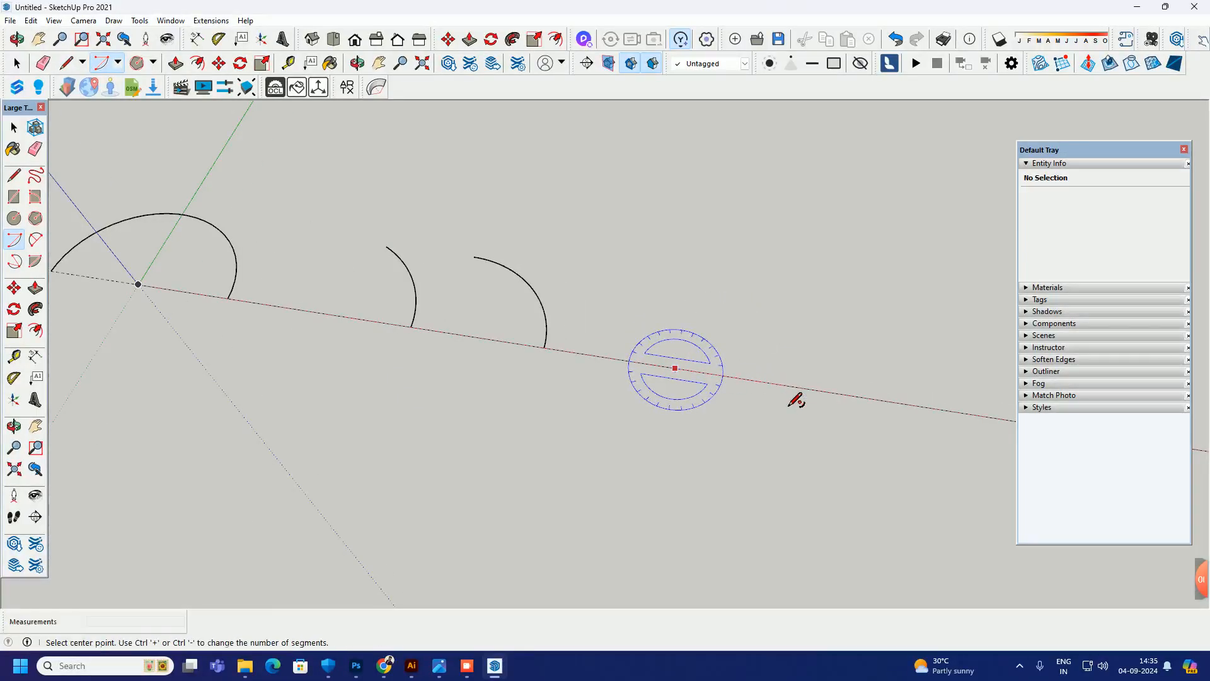
Draw an arc centred on the red axis past the quarter circle, with a 25 cm radius and a 45 degree angle
{"action": "left_click", "coordinate": [688, 370]}
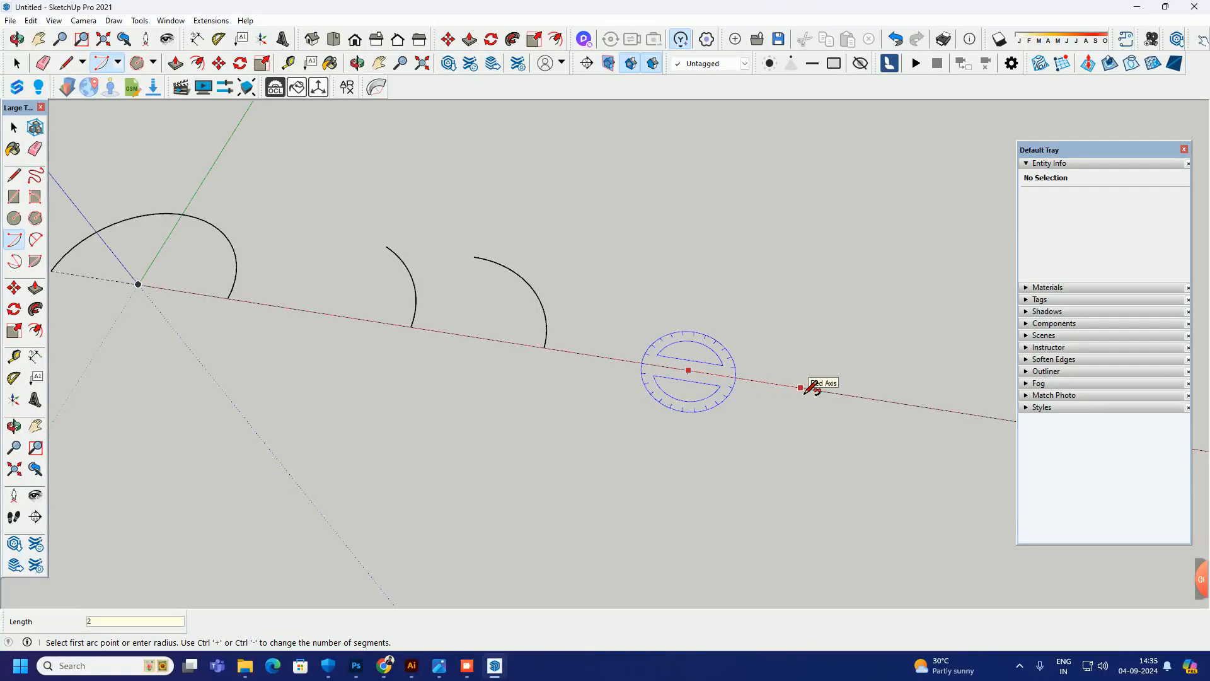
{"action": "type", "text": "25"}
{"action": "key", "text": "Return"}
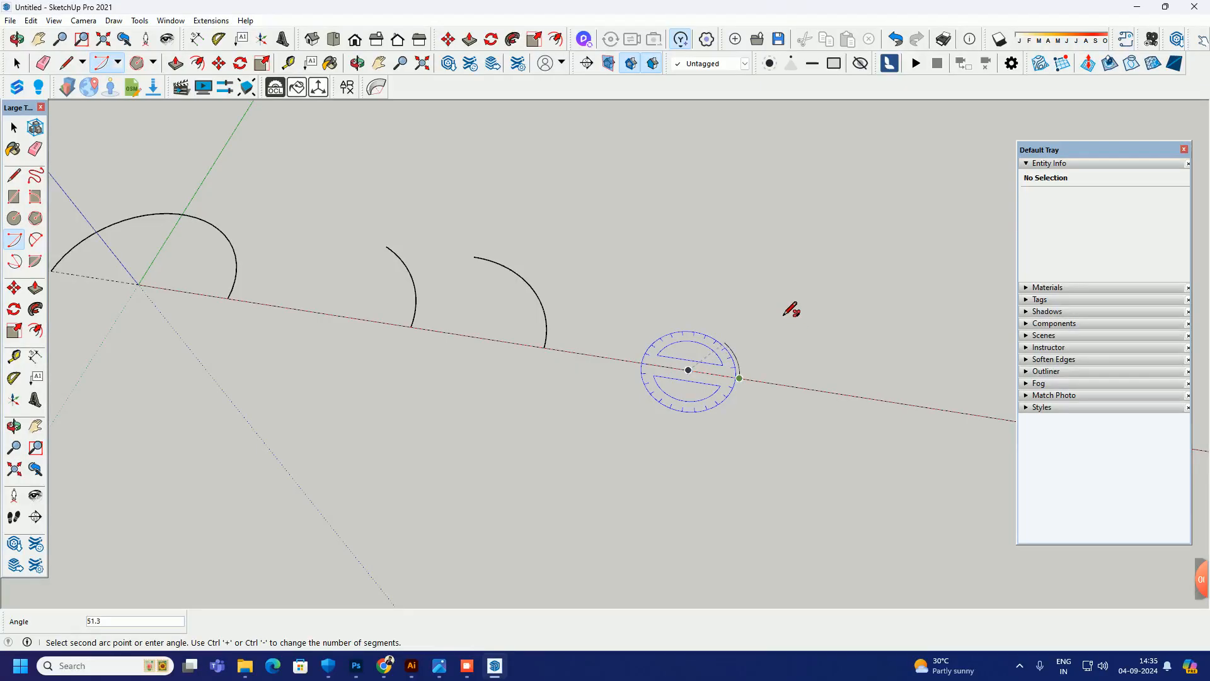
{"action": "type", "text": "45"}
{"action": "key", "text": "Return"}
Select the semicircle at the origin to check its radius, segments and arc length
{"action": "scroll", "coordinate": [791, 309], "scroll_direction": "up", "scroll_amount": 5}
{"action": "key", "text": "space"}
{"action": "left_click", "coordinate": [675, 472]}
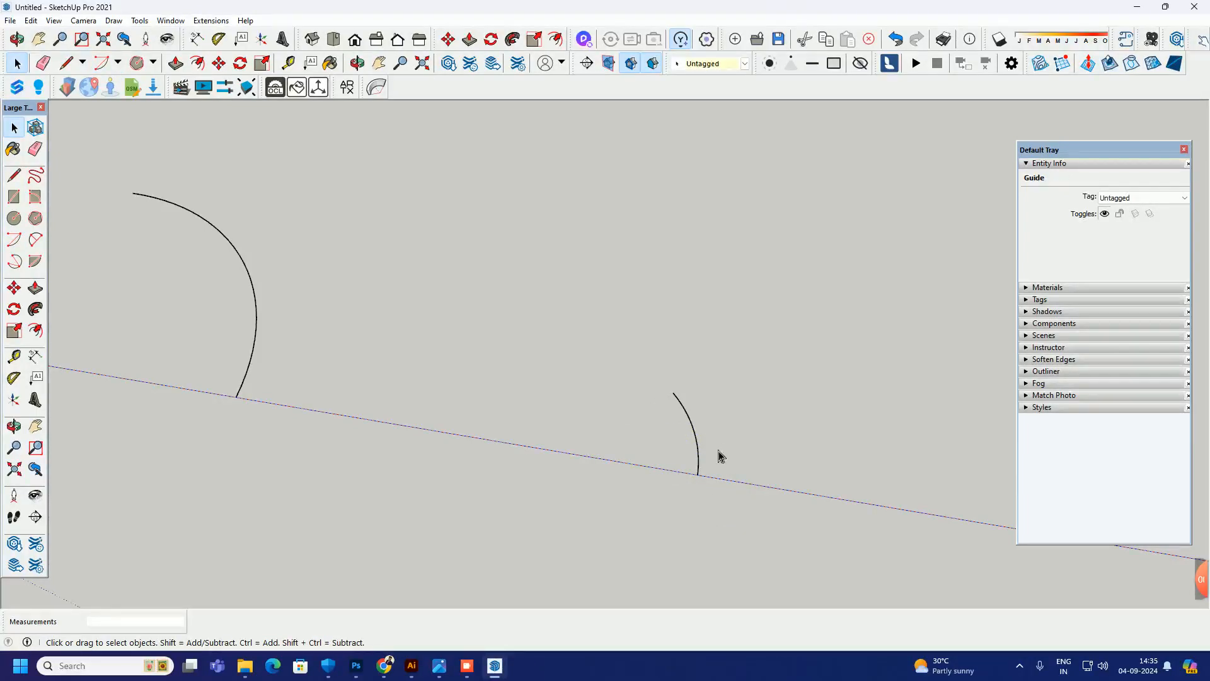
{"action": "middle_click_drag", "start_coordinate": [687, 428], "coordinate": [290, 297]}
{"action": "scroll", "coordinate": [426, 343], "scroll_direction": "up", "scroll_amount": 3}
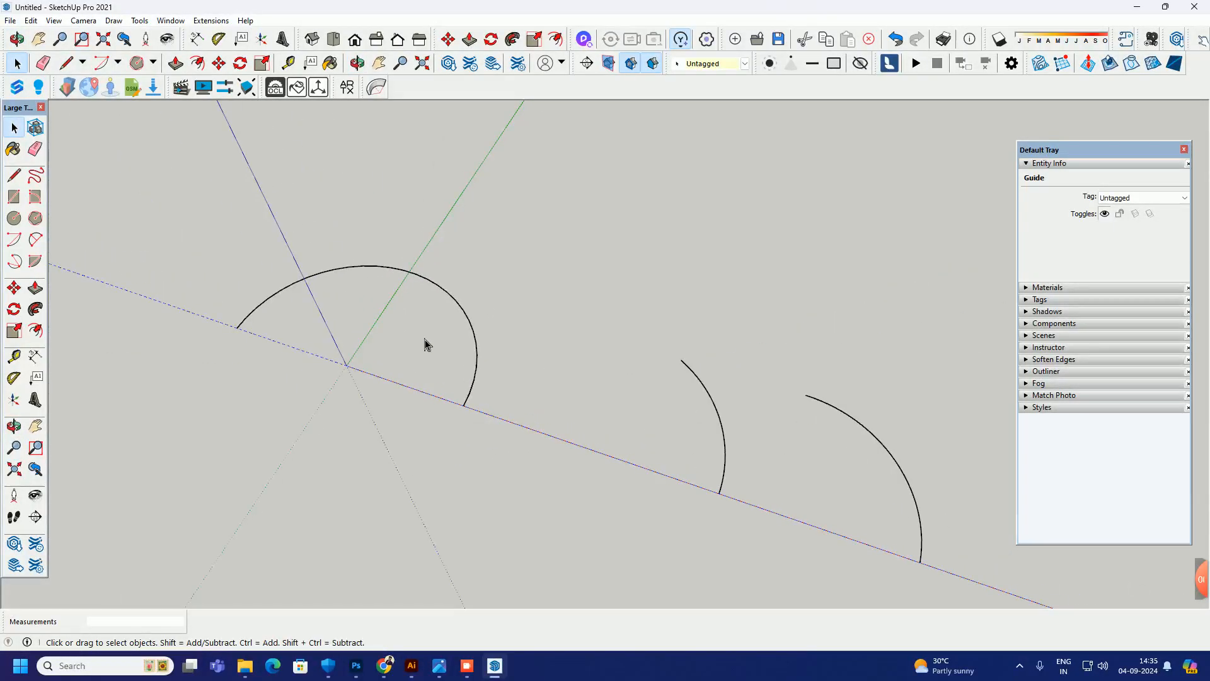
{"action": "left_click", "coordinate": [478, 343]}
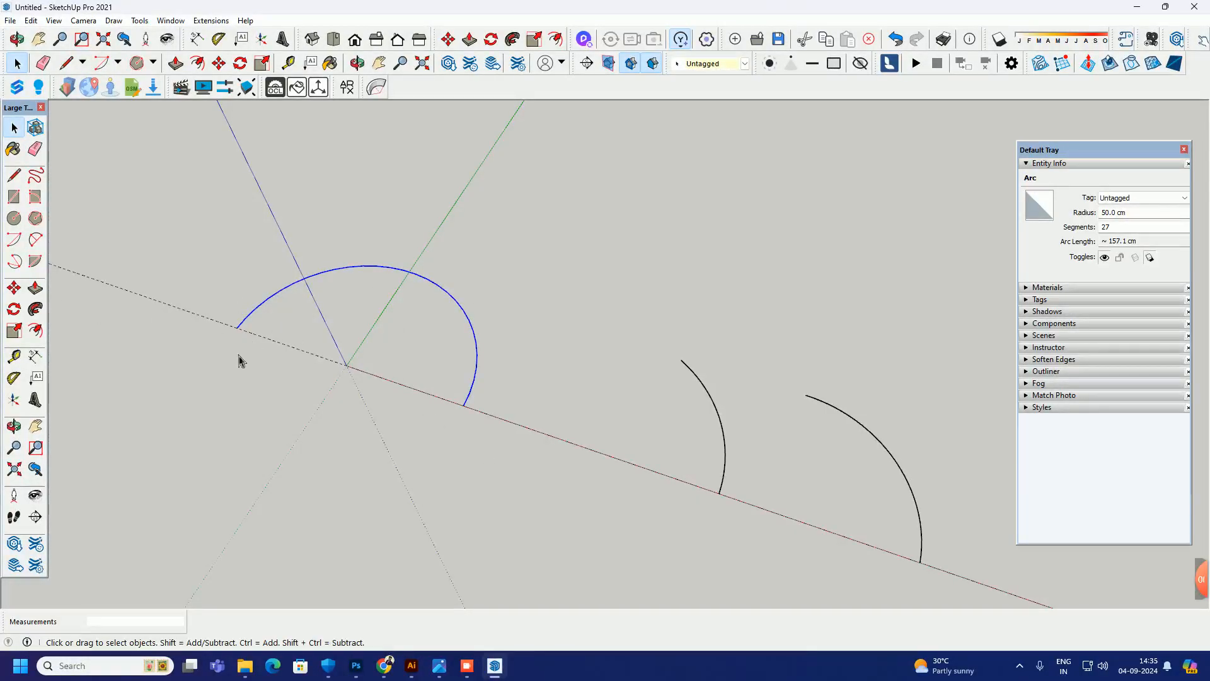
Try closing the semicircle at the origin with a straight line between its endpoints, and undo the line
{"action": "key", "text": "l"}
{"action": "left_click", "coordinate": [464, 405]}
{"action": "left_click", "coordinate": [236, 327]}
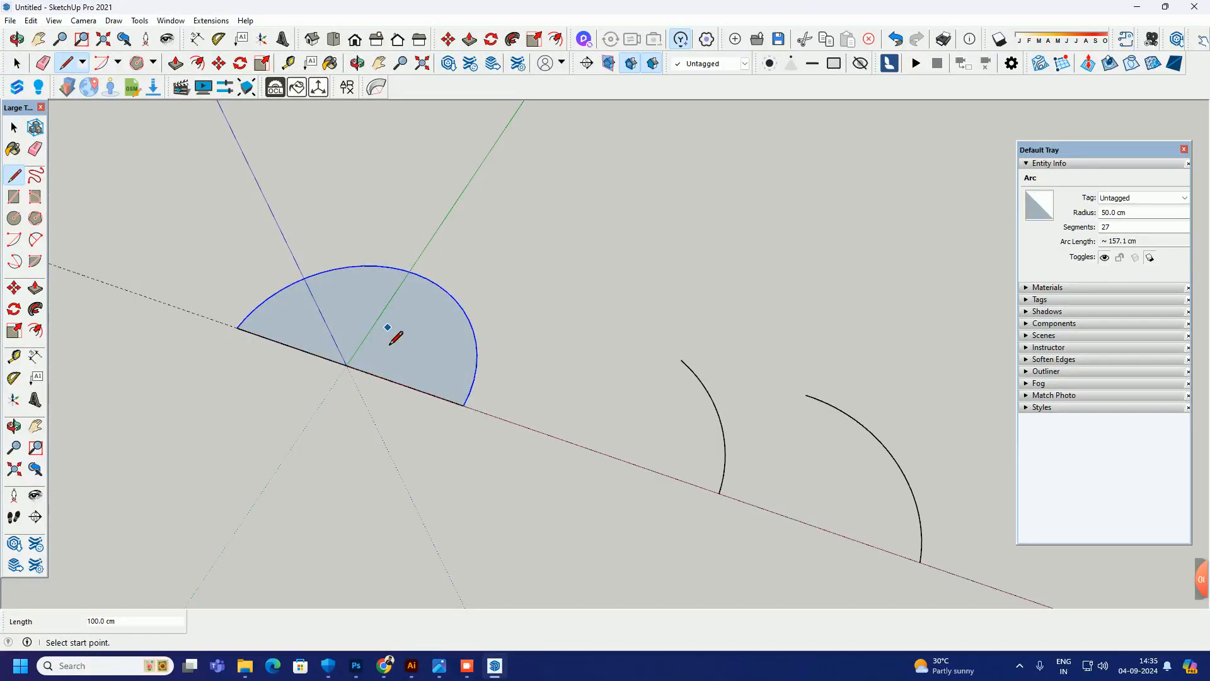
{"action": "key", "text": "ctrl+z"}
Draw a freehand 2 Point Arc beyond the small 45 degree arc, with both endpoints on the red axis and a nearly semicircular bulge
{"action": "middle_click_drag", "start_coordinate": [391, 338], "coordinate": [359, 328]}
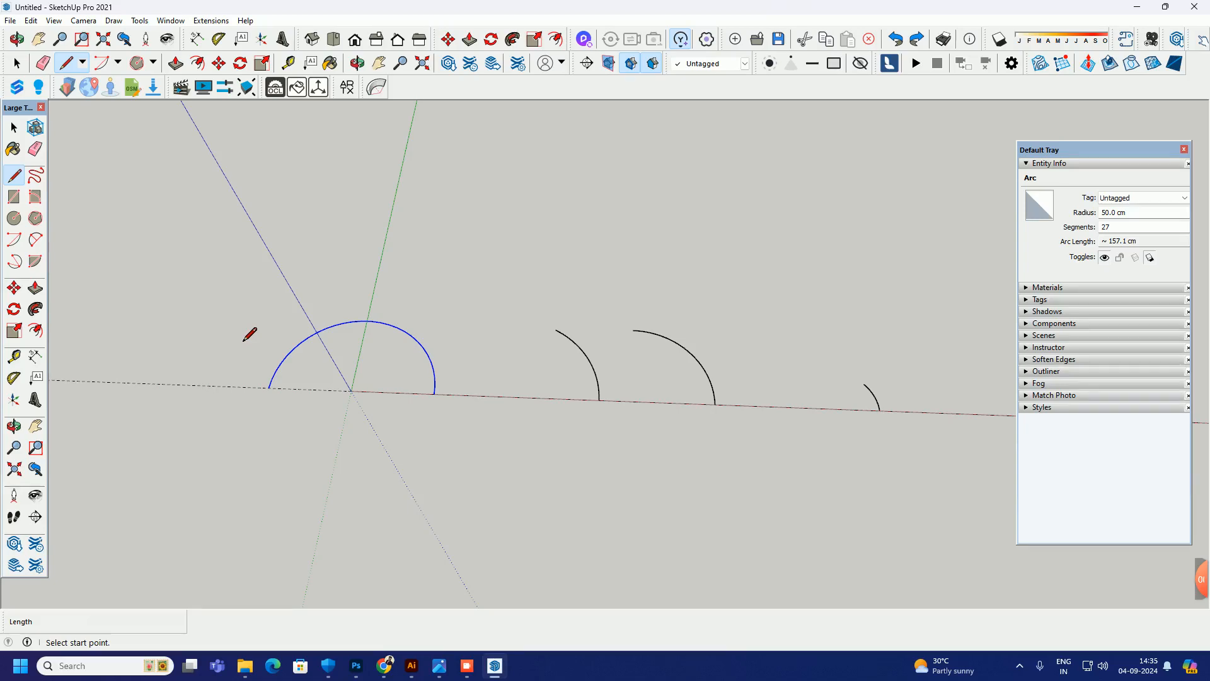
{"action": "left_click", "coordinate": [35, 239]}
{"action": "scroll", "coordinate": [328, 365], "scroll_direction": "down", "scroll_amount": 3}
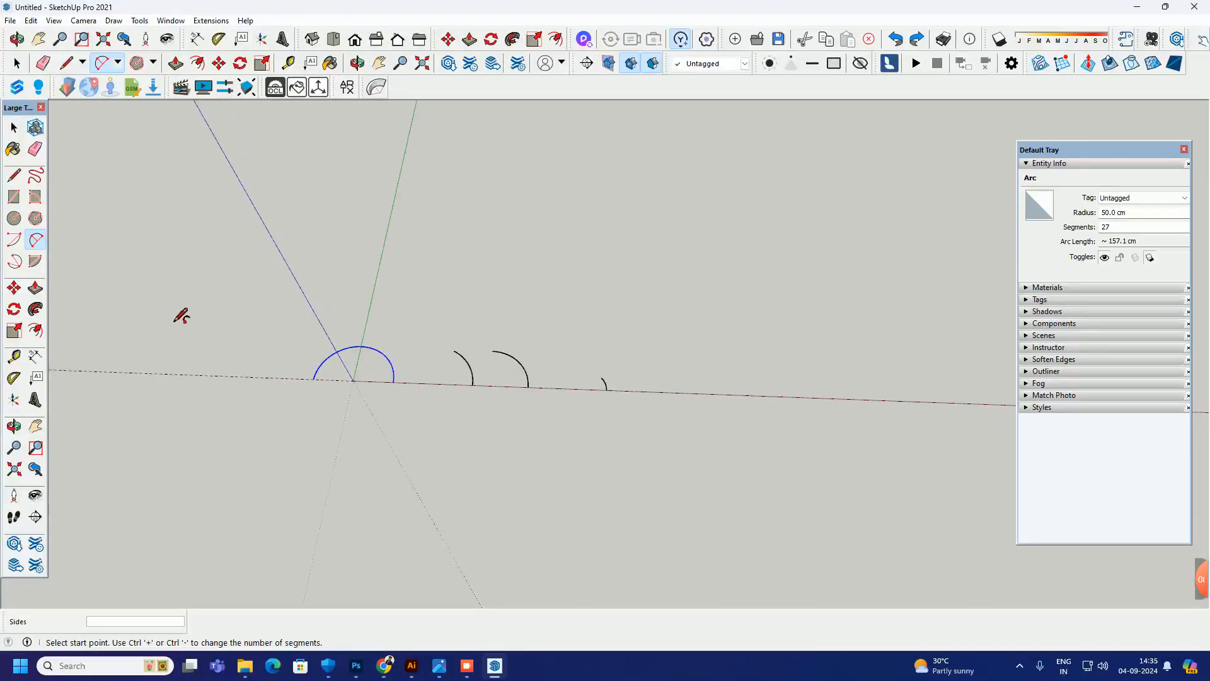
{"action": "scroll", "coordinate": [738, 409], "scroll_direction": "up", "scroll_amount": 5}
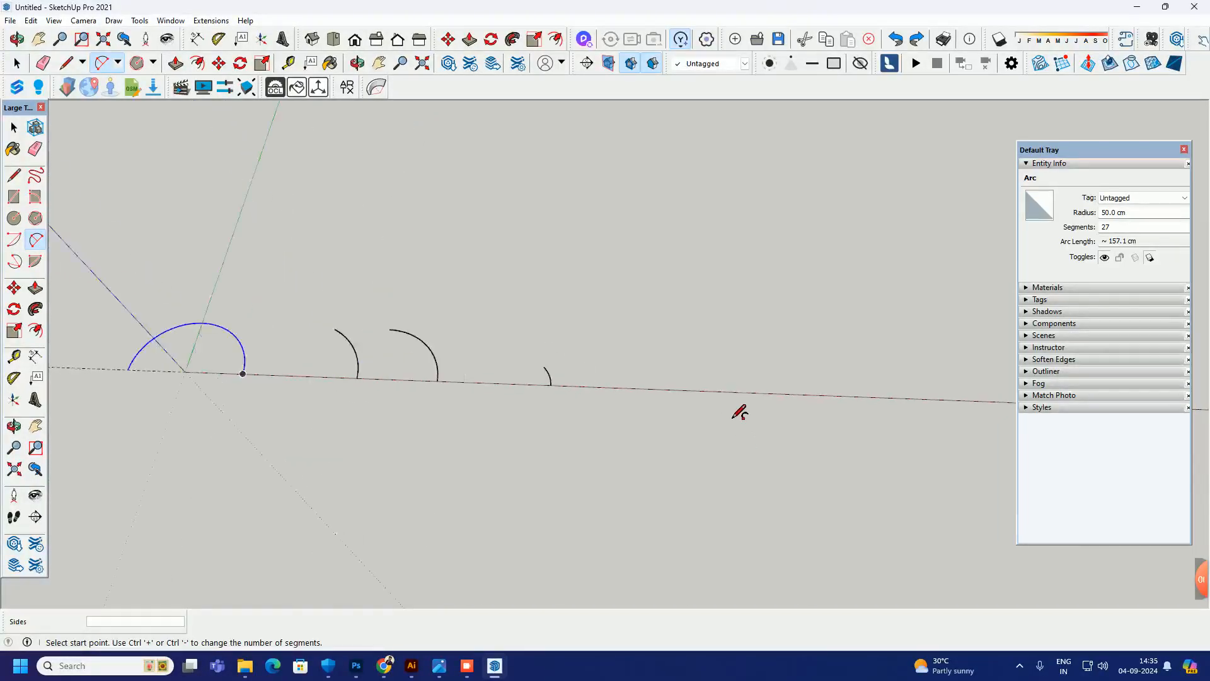
{"action": "left_click", "coordinate": [686, 390]}
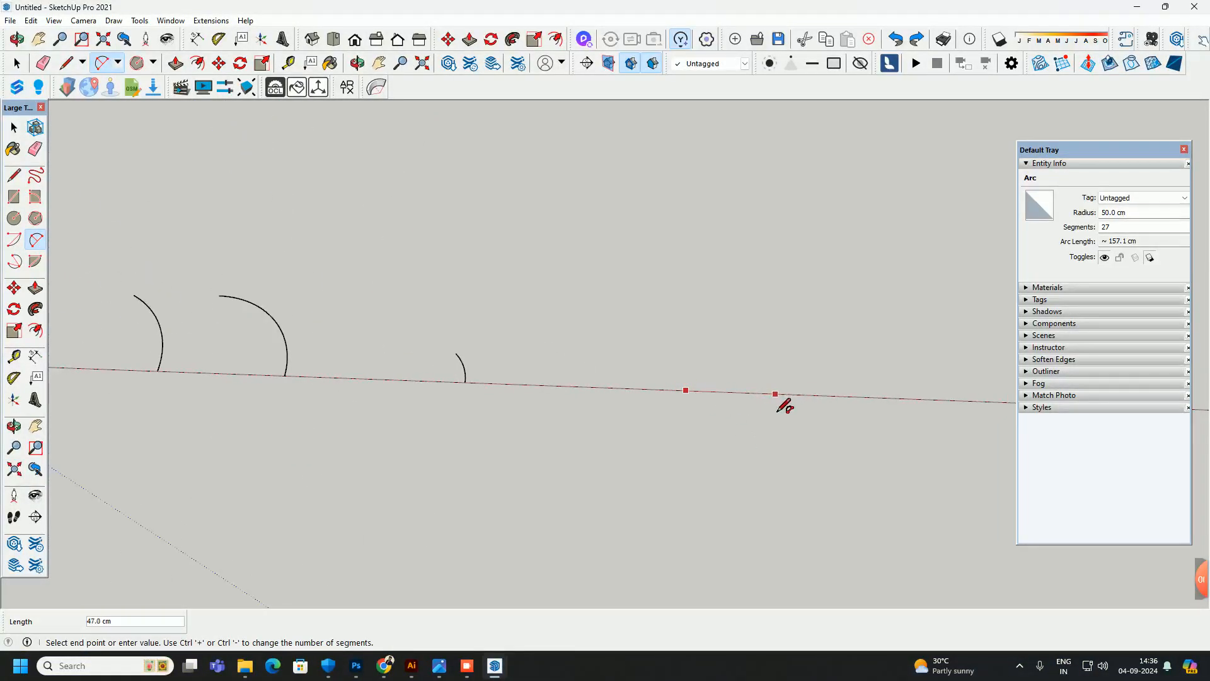
{"action": "left_click", "coordinate": [819, 396]}
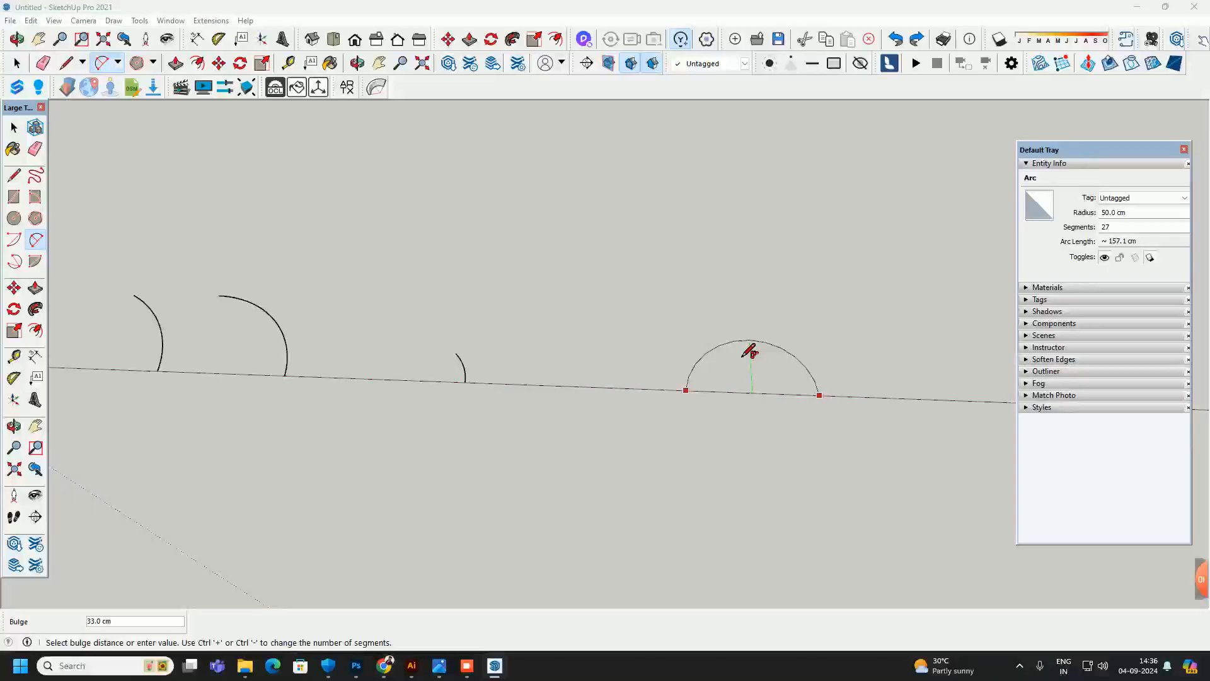
{"action": "scroll", "coordinate": [540, 291], "scroll_direction": "down", "scroll_amount": 2}
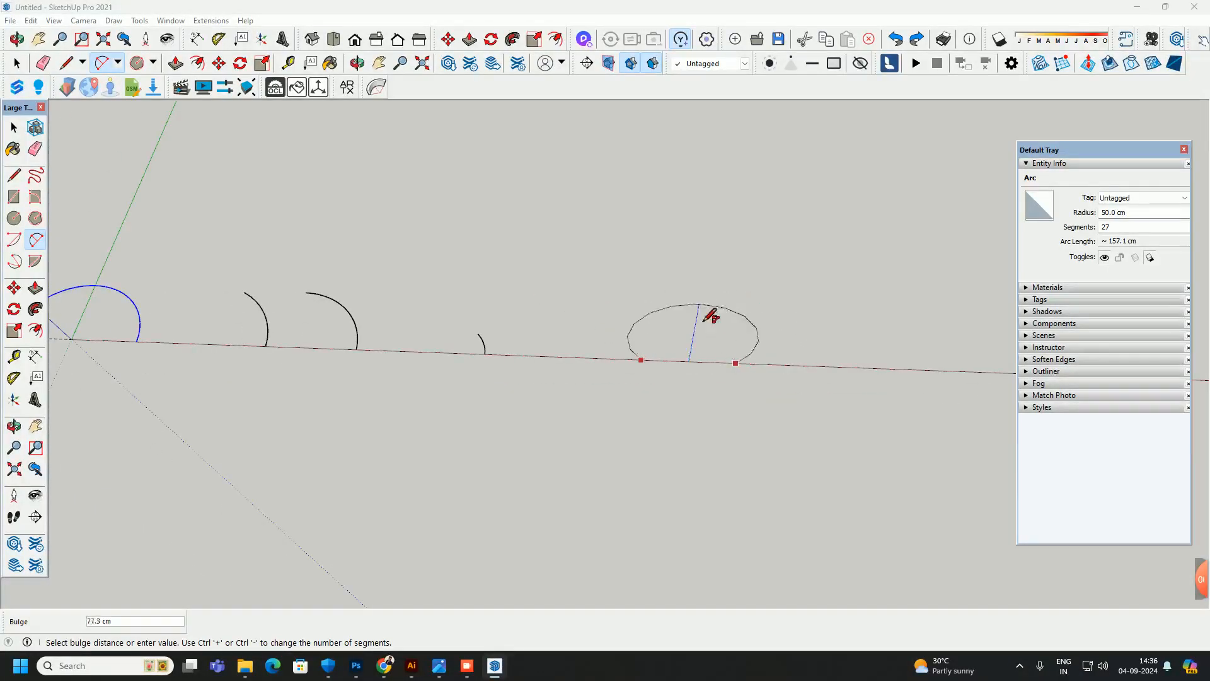
{"action": "left_click", "coordinate": [725, 333]}
Draw a 2 Point Arc farther along the red axis with a 100 cm chord and a 50 cm bulge
{"action": "scroll", "coordinate": [638, 376], "scroll_direction": "up", "scroll_amount": 4}
{"action": "scroll", "coordinate": [297, 367], "scroll_direction": "down", "scroll_amount": 4}
{"action": "left_click", "coordinate": [616, 367]}
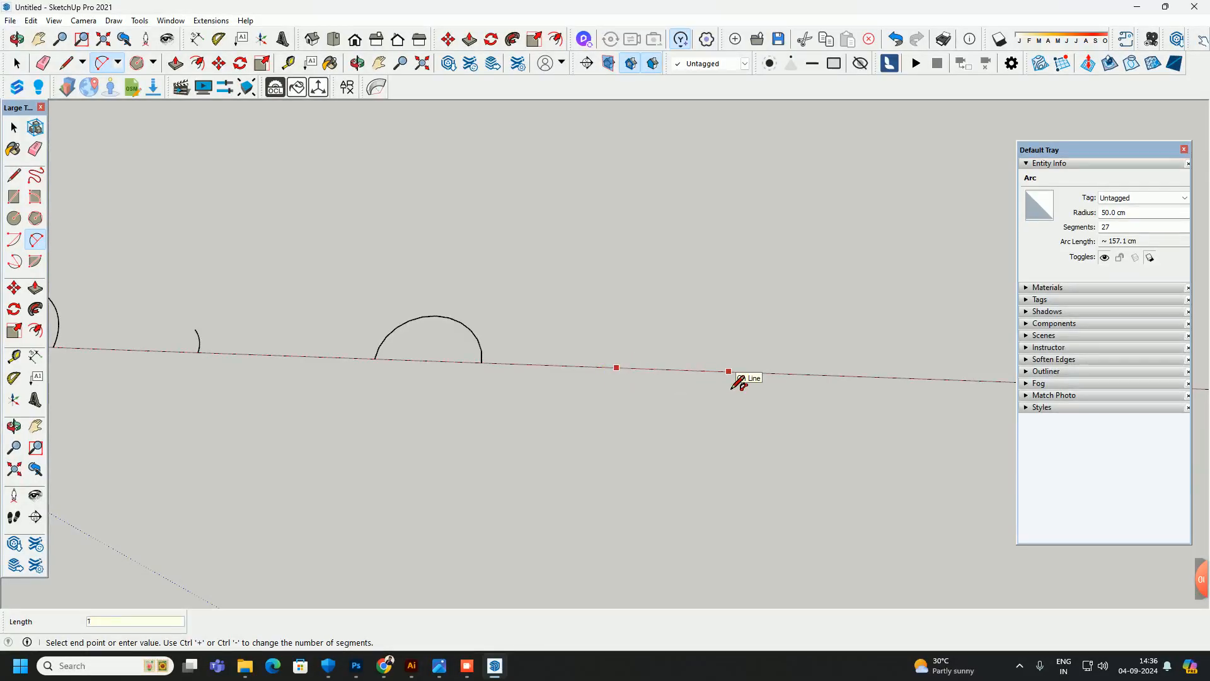
{"action": "type", "text": "100"}
{"action": "key", "text": "Return"}
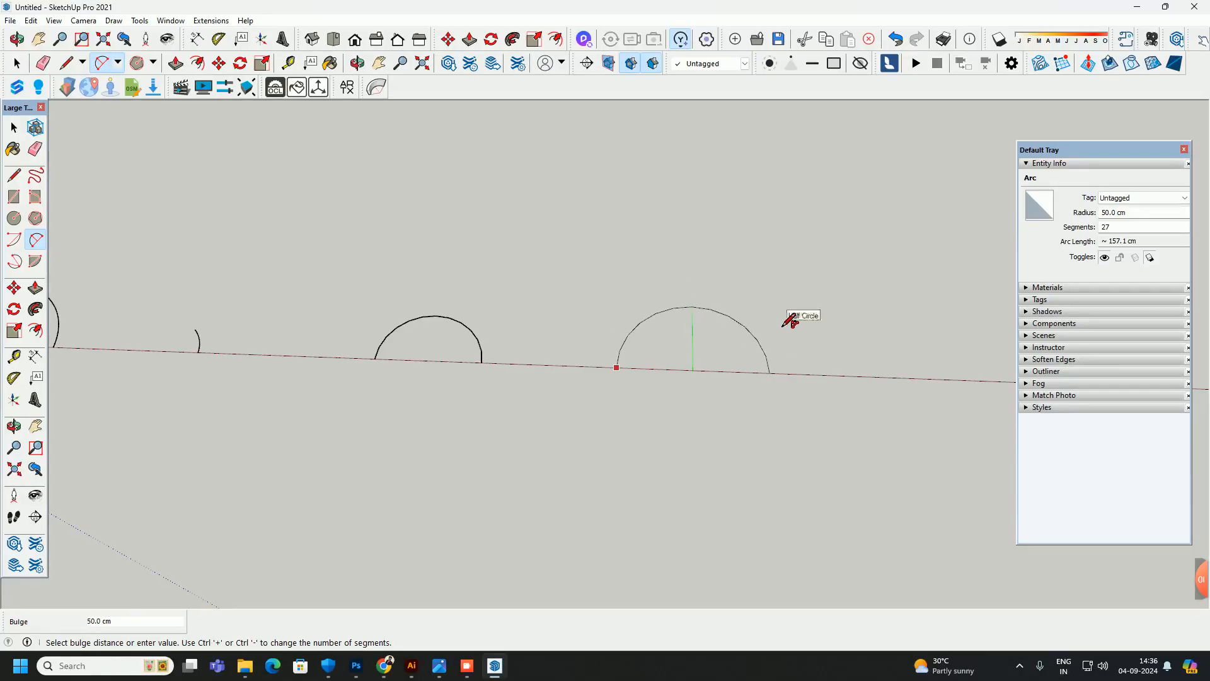
{"action": "type", "text": "5"}
{"action": "type", "text": "08"}
{"action": "key", "text": "Return"}
{"action": "left_click", "coordinate": [829, 320]}
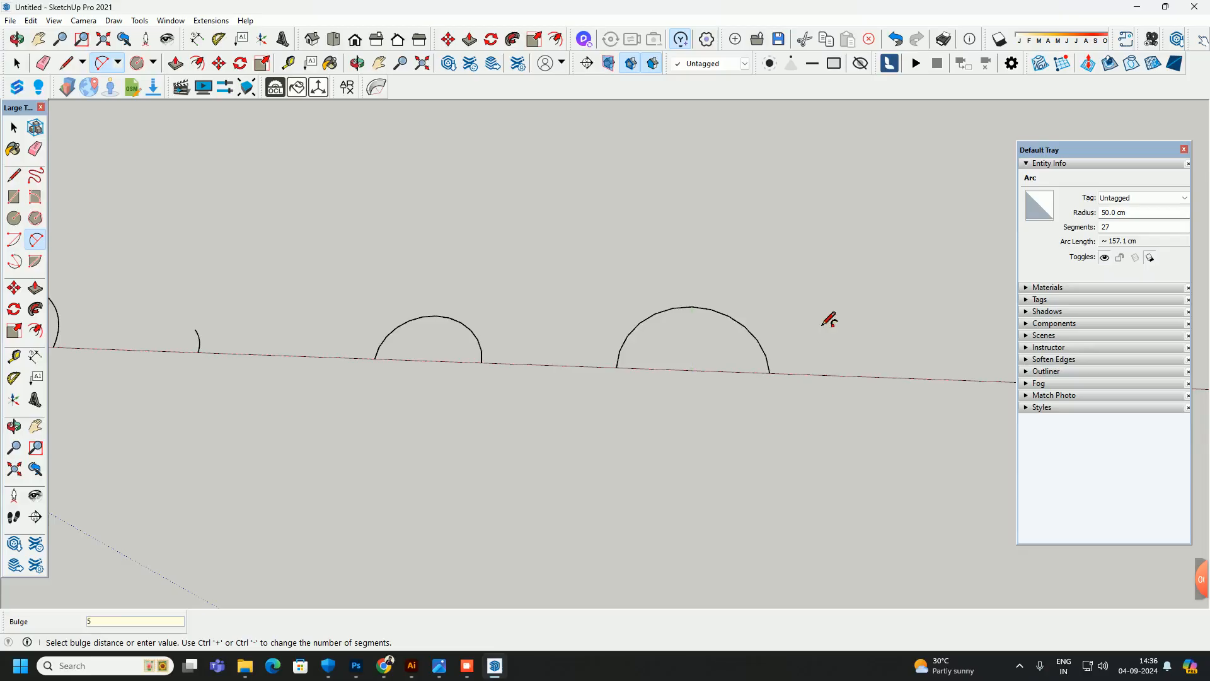
Draw another 2 Point Arc on the red axis, as wide as the previous 100 cm one, with a 50 cm bulge
{"action": "scroll", "coordinate": [723, 319], "scroll_direction": "up", "scroll_amount": 3}
{"action": "scroll", "coordinate": [561, 353], "scroll_direction": "down", "scroll_amount": 5}
{"action": "scroll", "coordinate": [710, 393], "scroll_direction": "up", "scroll_amount": 1}
{"action": "left_click", "coordinate": [718, 370]}
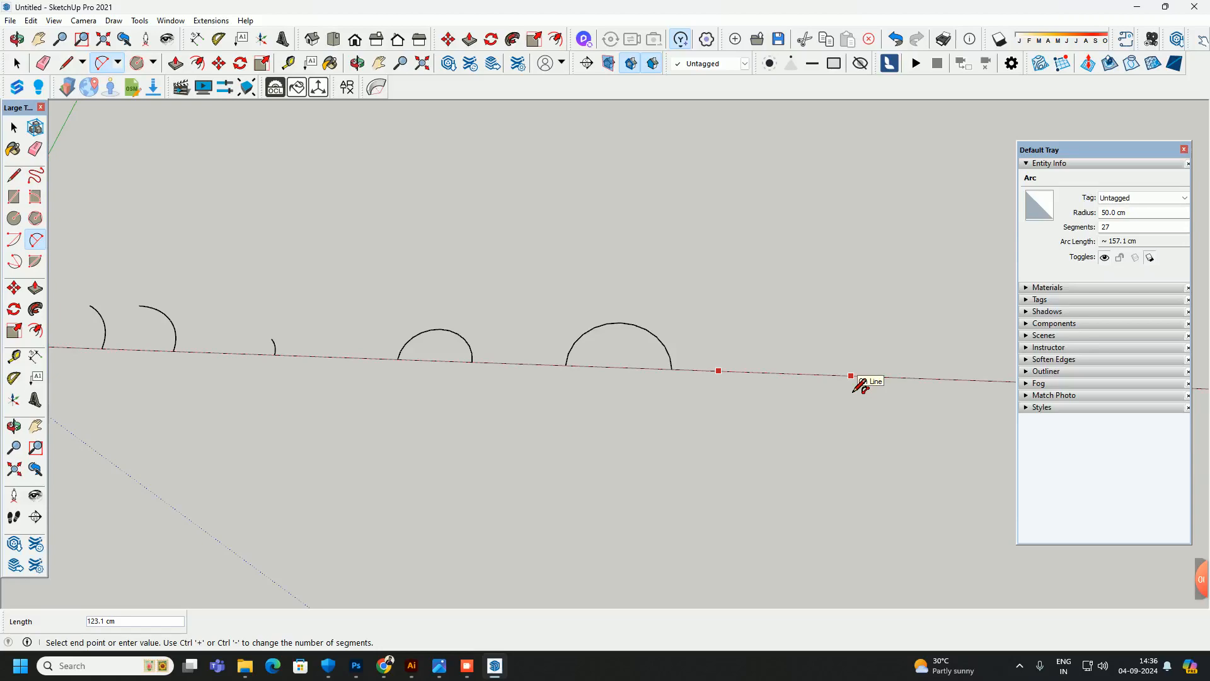
{"action": "key", "text": "Return"}
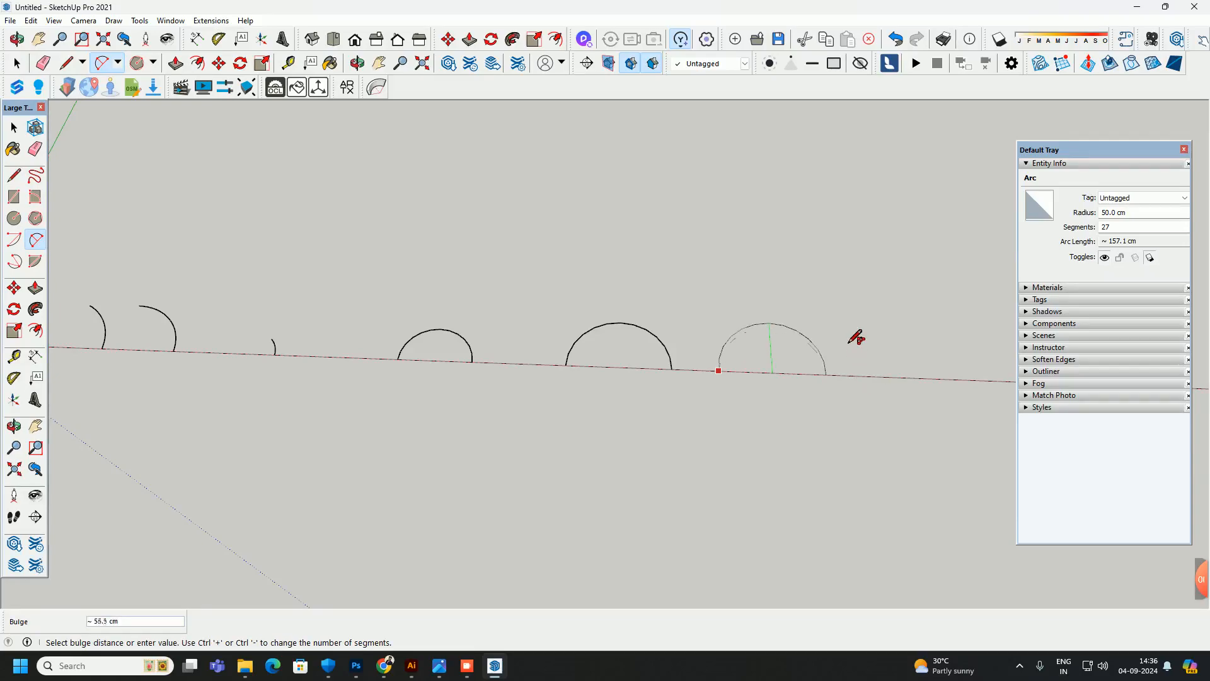
{"action": "type", "text": "50"}
{"action": "key", "text": "Return"}
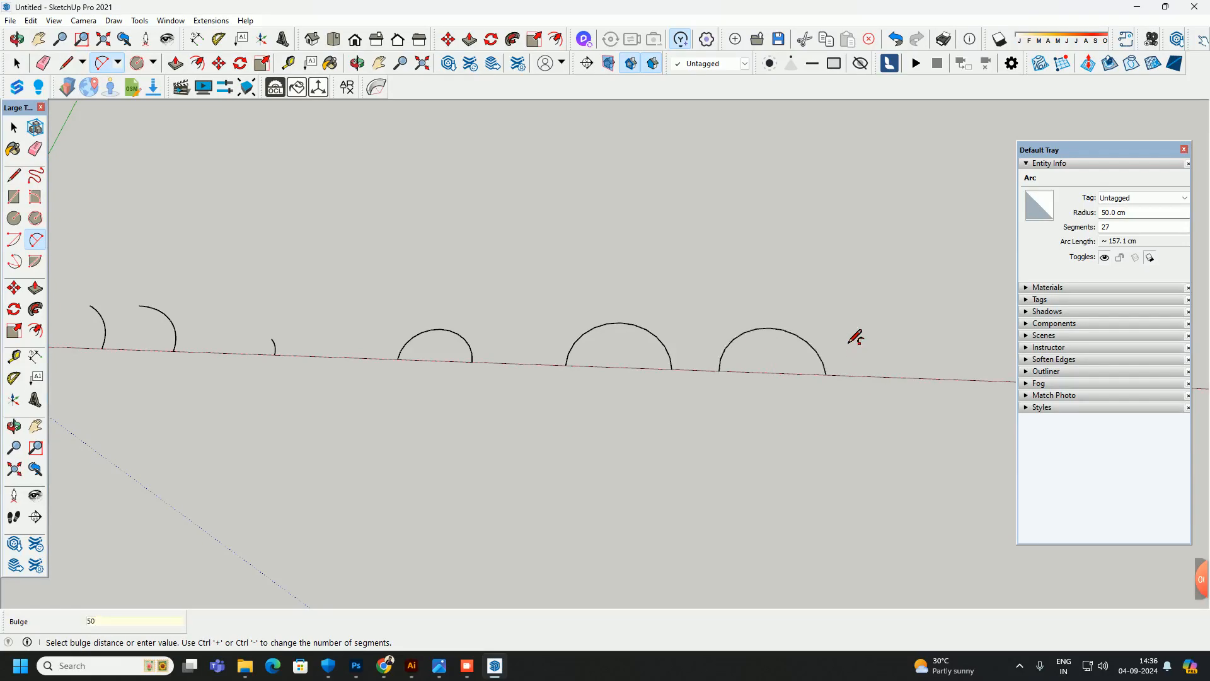
Complete the last semicircle into a full circle with an opposite 2 Point Arc between its endpoints, using a 50 cm bulge
{"action": "scroll", "coordinate": [784, 334], "scroll_direction": "up", "scroll_amount": 6}
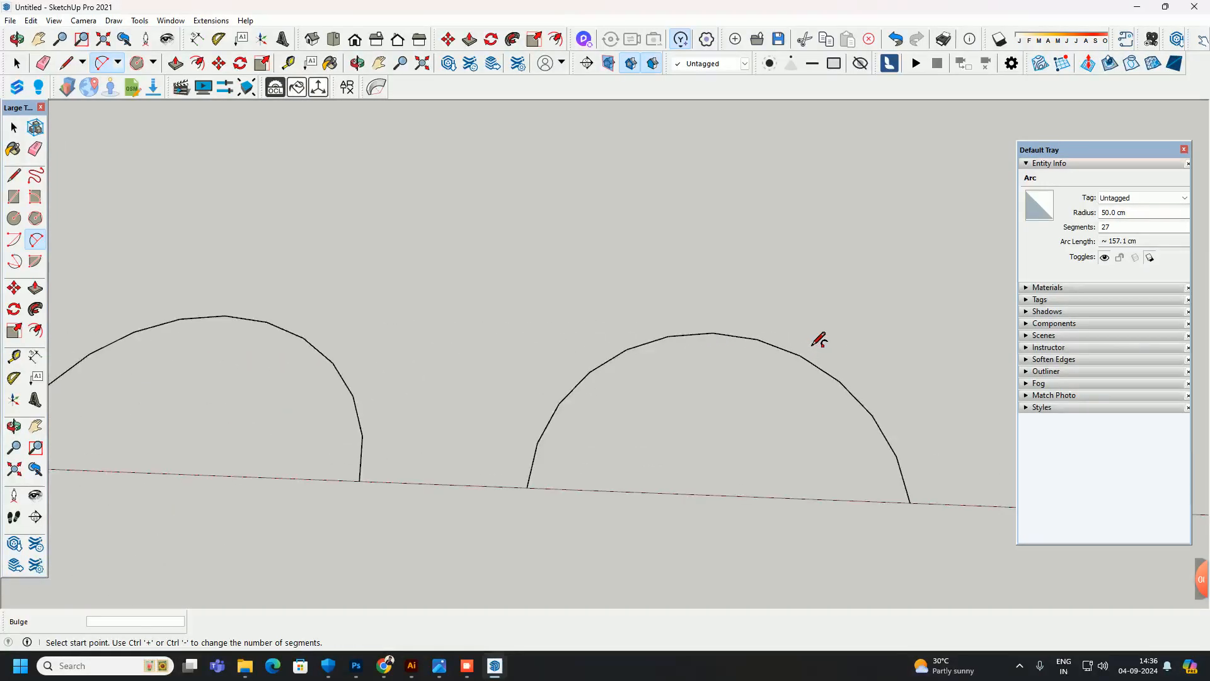
{"action": "scroll", "coordinate": [779, 337], "scroll_direction": "up", "scroll_amount": 2}
{"action": "scroll", "coordinate": [780, 340], "scroll_direction": "down", "scroll_amount": 4}
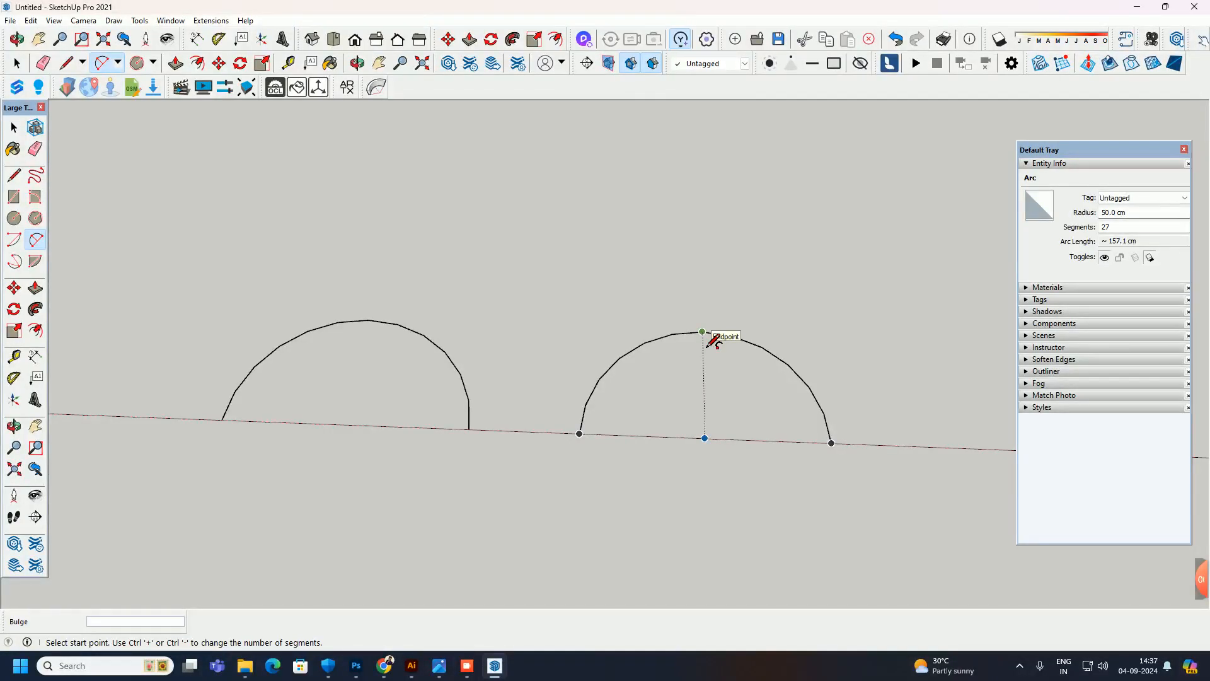
{"action": "left_click", "coordinate": [580, 435]}
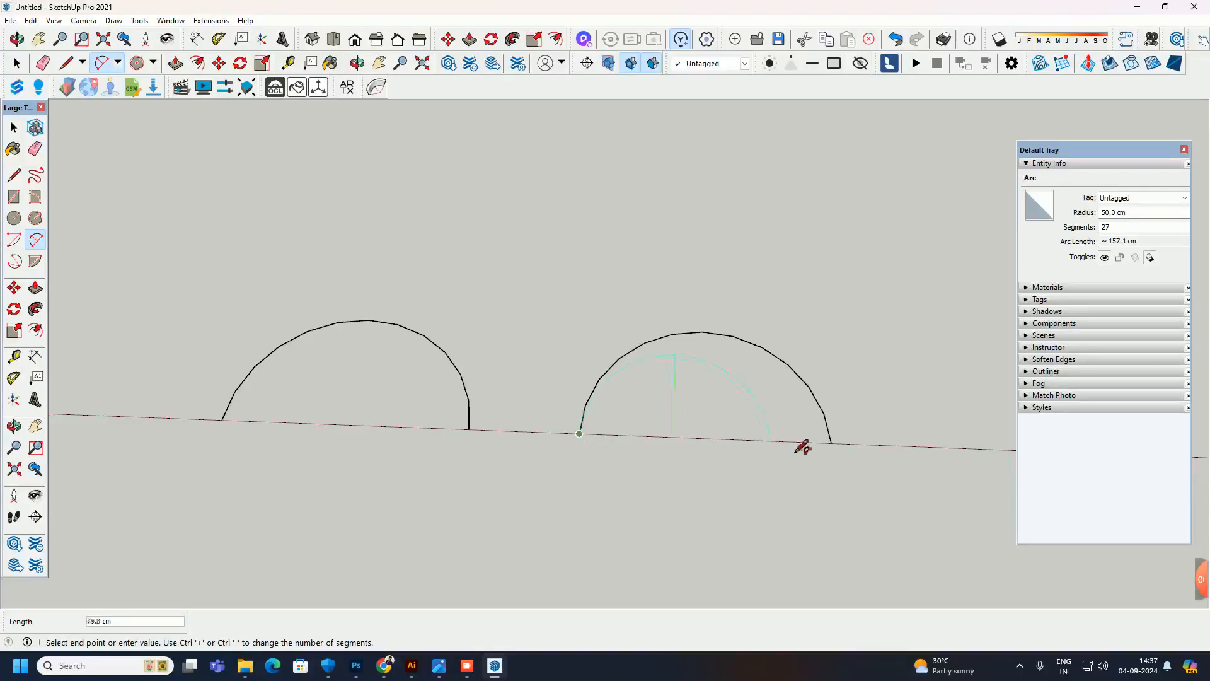
{"action": "left_click", "coordinate": [836, 459]}
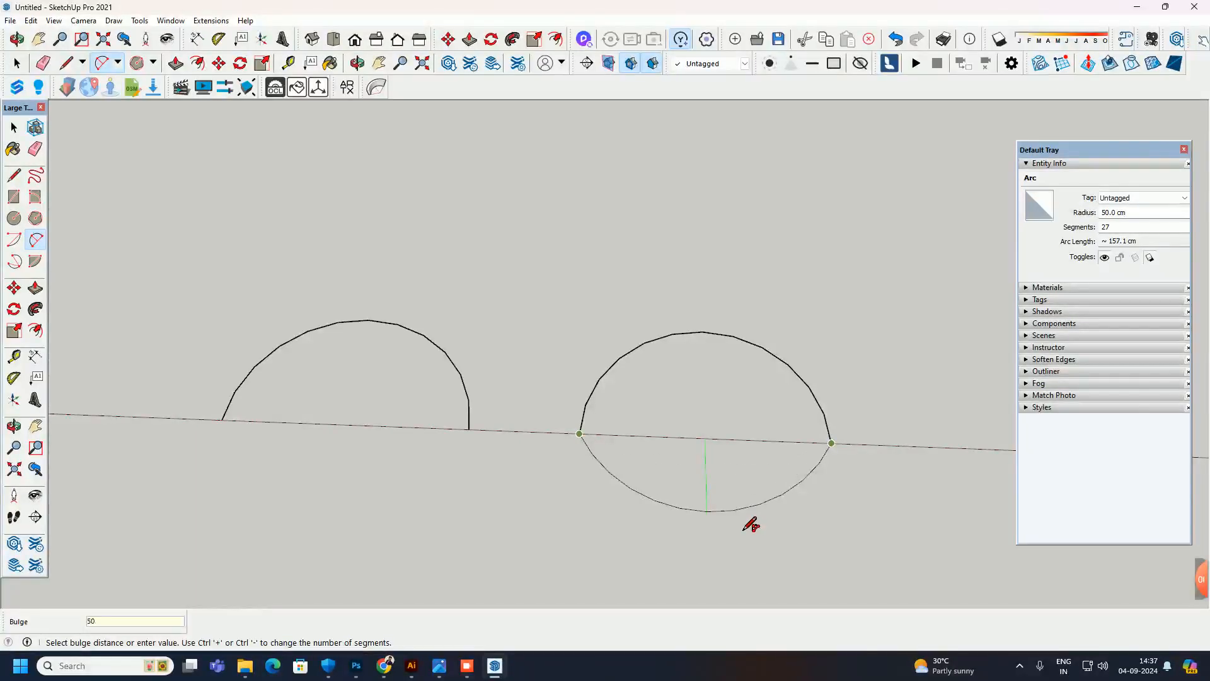
{"action": "type", "text": "50"}
{"action": "key", "text": "Return"}
Select the face inside the completed circle to inspect its properties
{"action": "key", "text": "space"}
{"action": "middle_click_drag", "start_coordinate": [758, 490], "coordinate": [553, 497]}
{"action": "left_click", "coordinate": [584, 466]}
{"action": "middle_click_drag", "start_coordinate": [686, 427], "coordinate": [712, 304]}
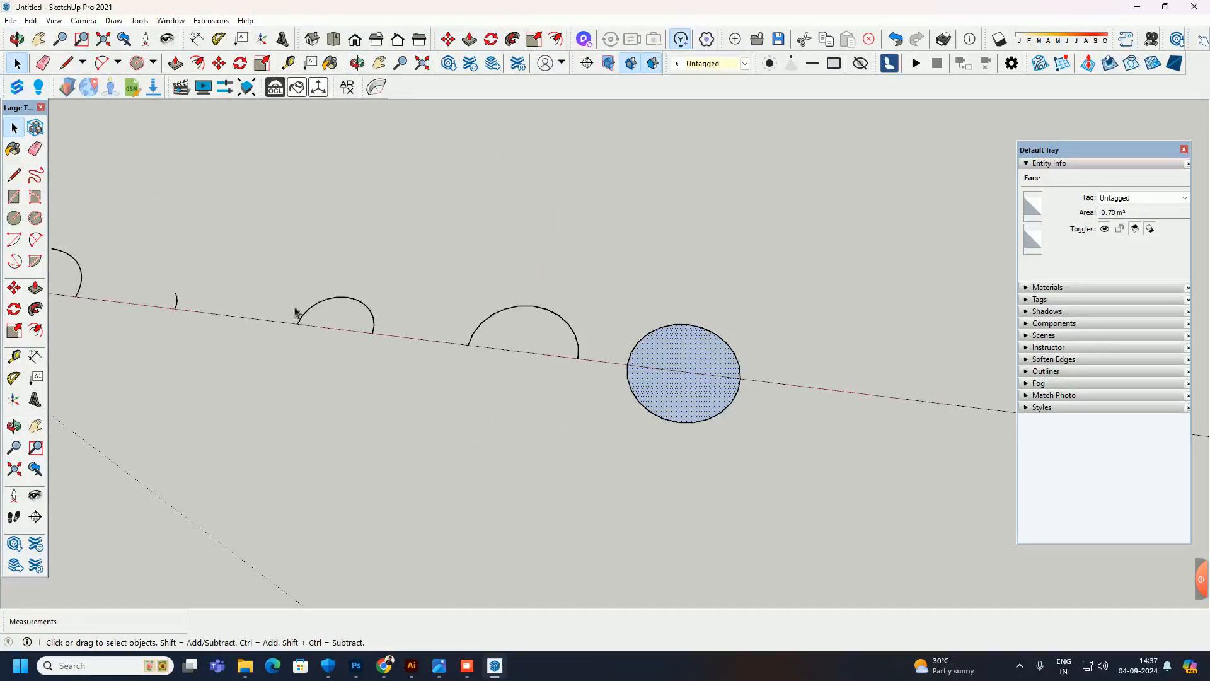
Draw a 2 Point Arc beyond the circle, with both endpoints on the red axis and a 20 cm bulge
{"action": "left_click", "coordinate": [36, 239]}
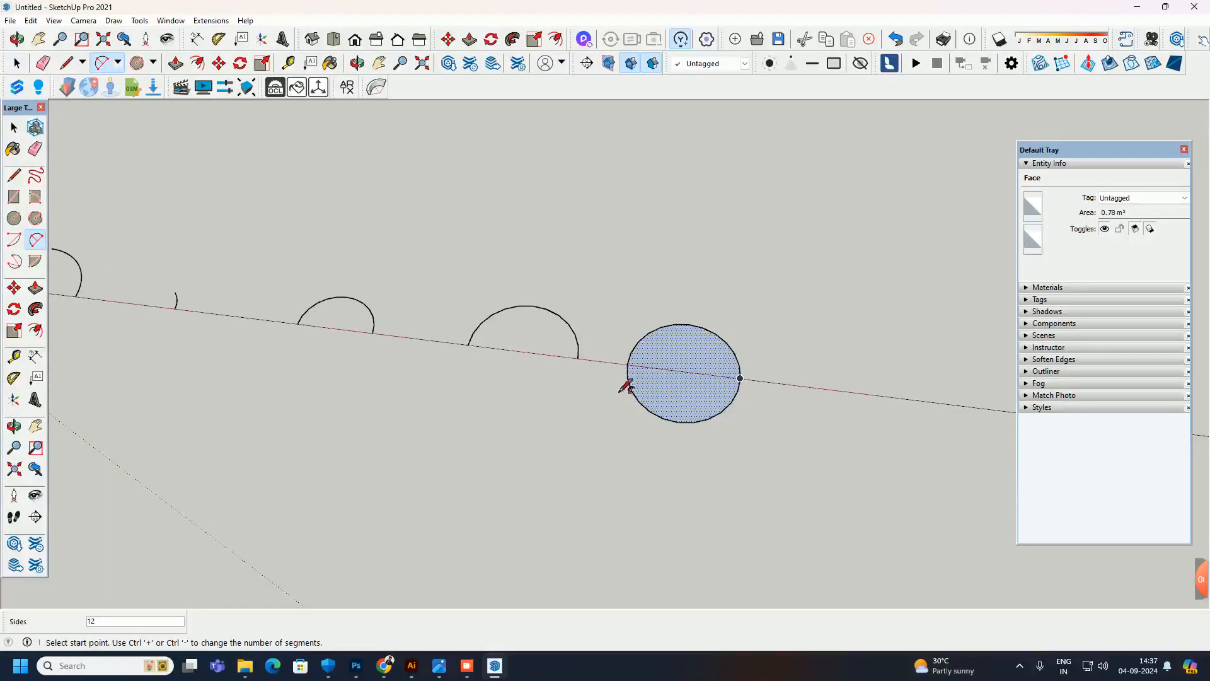
{"action": "left_click", "coordinate": [782, 384]}
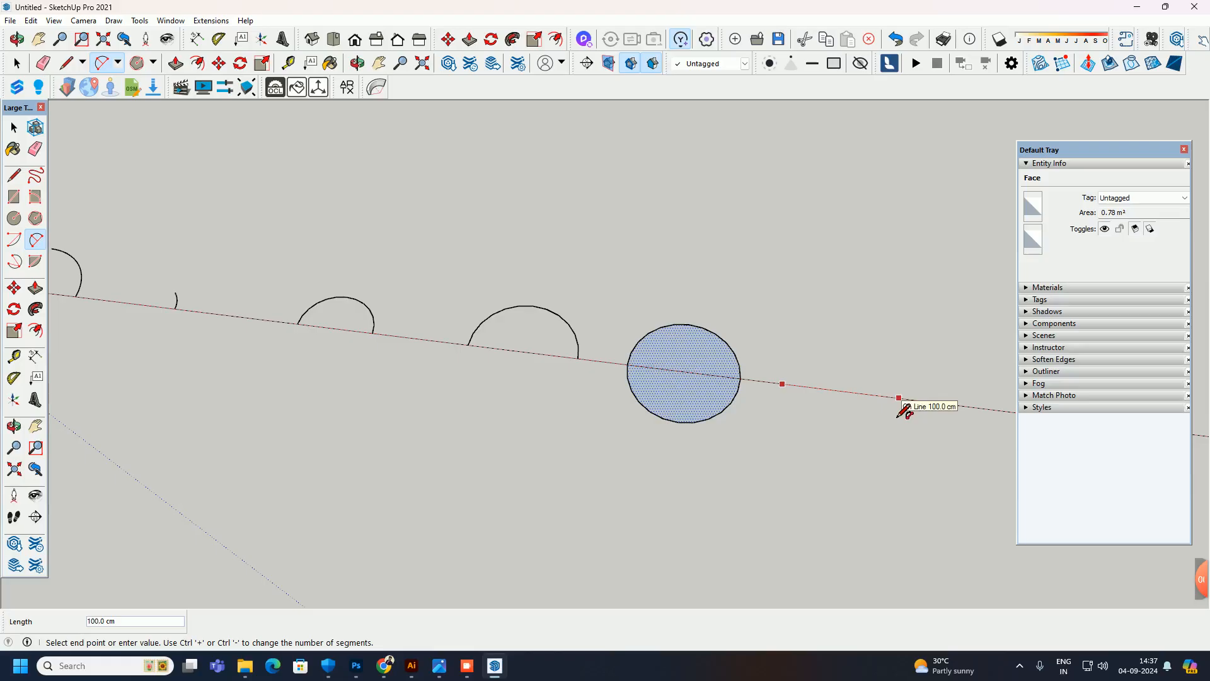
{"action": "key", "text": "Return"}
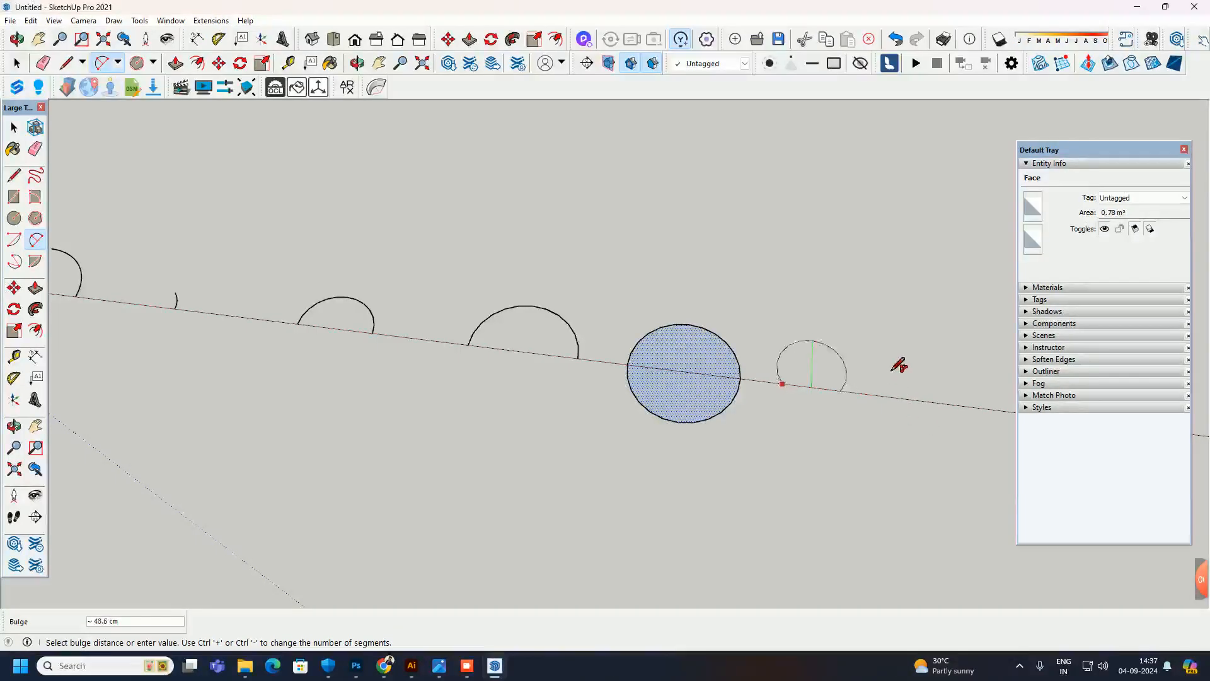
{"action": "scroll", "coordinate": [891, 356], "scroll_direction": "up", "scroll_amount": 4}
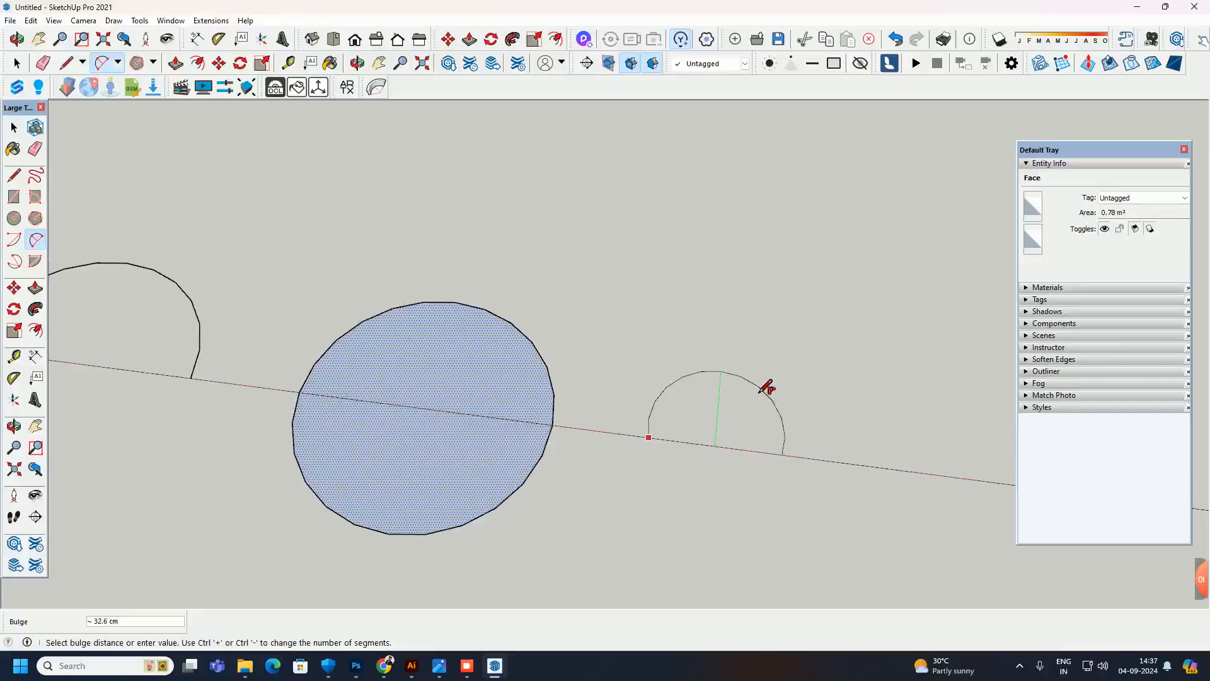
{"action": "key", "text": "Return"}
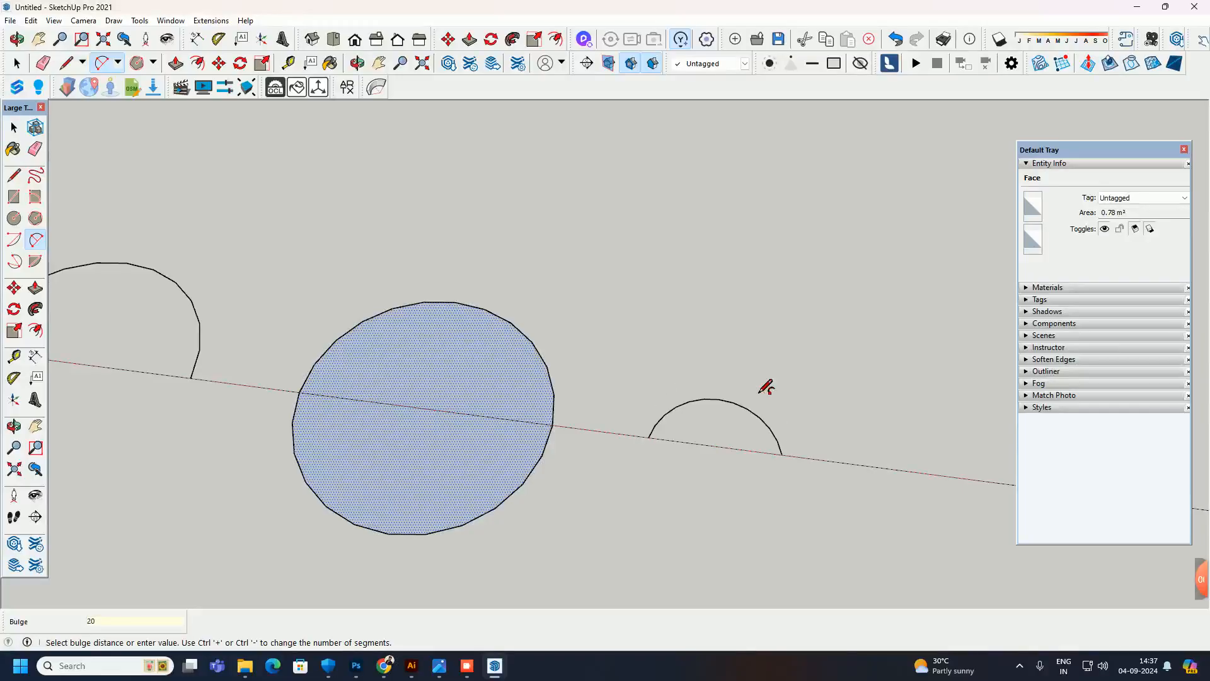
Select the small arc beyond the circle to inspect its radius, segments and arc length
{"action": "scroll", "coordinate": [642, 474], "scroll_direction": "up", "scroll_amount": 4}
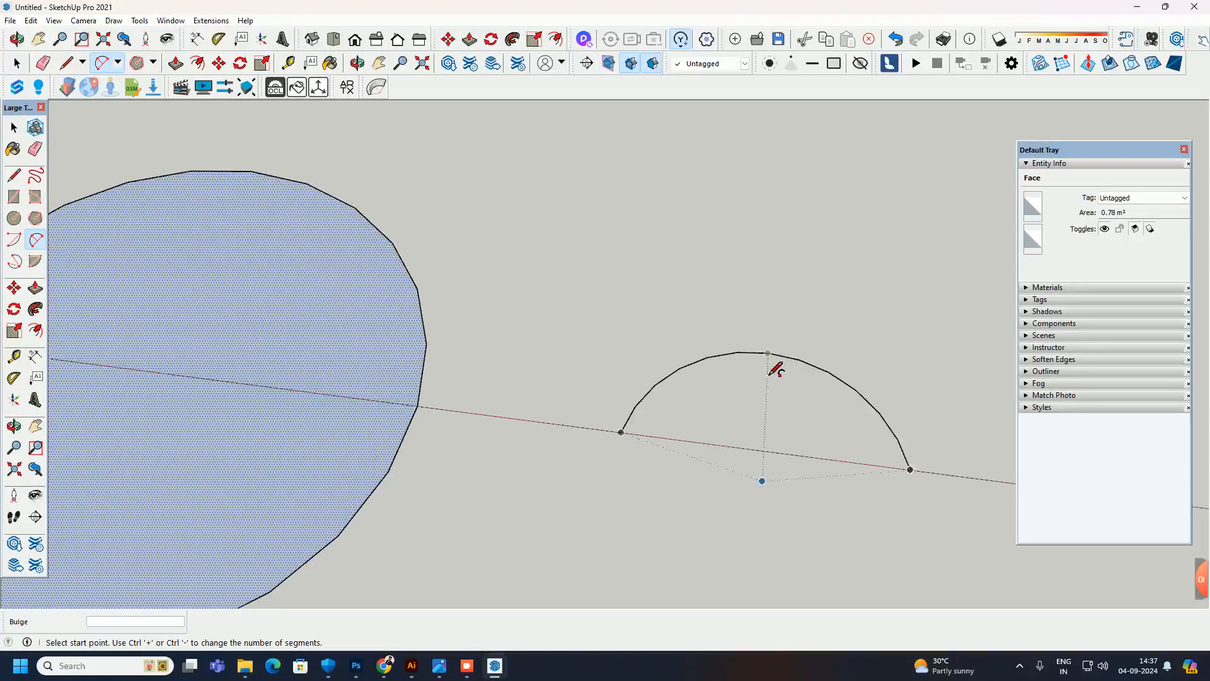
{"action": "key", "text": "space"}
{"action": "left_click", "coordinate": [774, 361]}
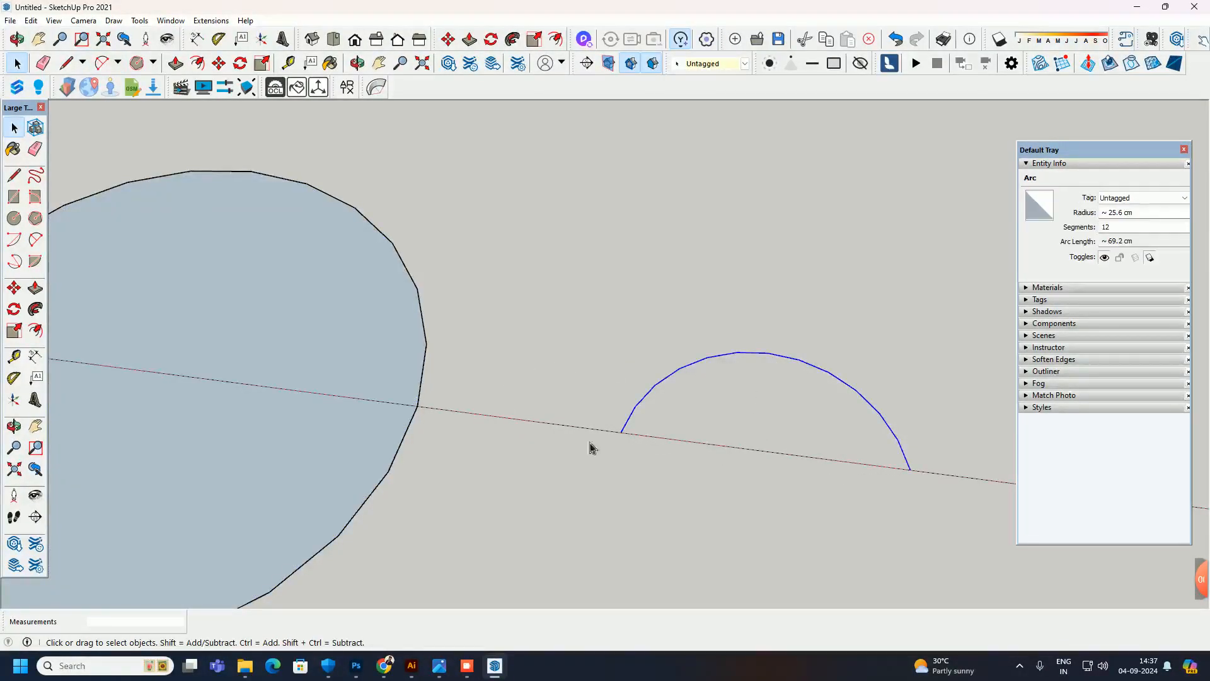
{"action": "scroll", "coordinate": [483, 391], "scroll_direction": "down", "scroll_amount": 5}
{"action": "middle_click_drag", "start_coordinate": [484, 391], "coordinate": [558, 415]}
{"action": "scroll", "coordinate": [558, 416], "scroll_direction": "down", "scroll_amount": 10}
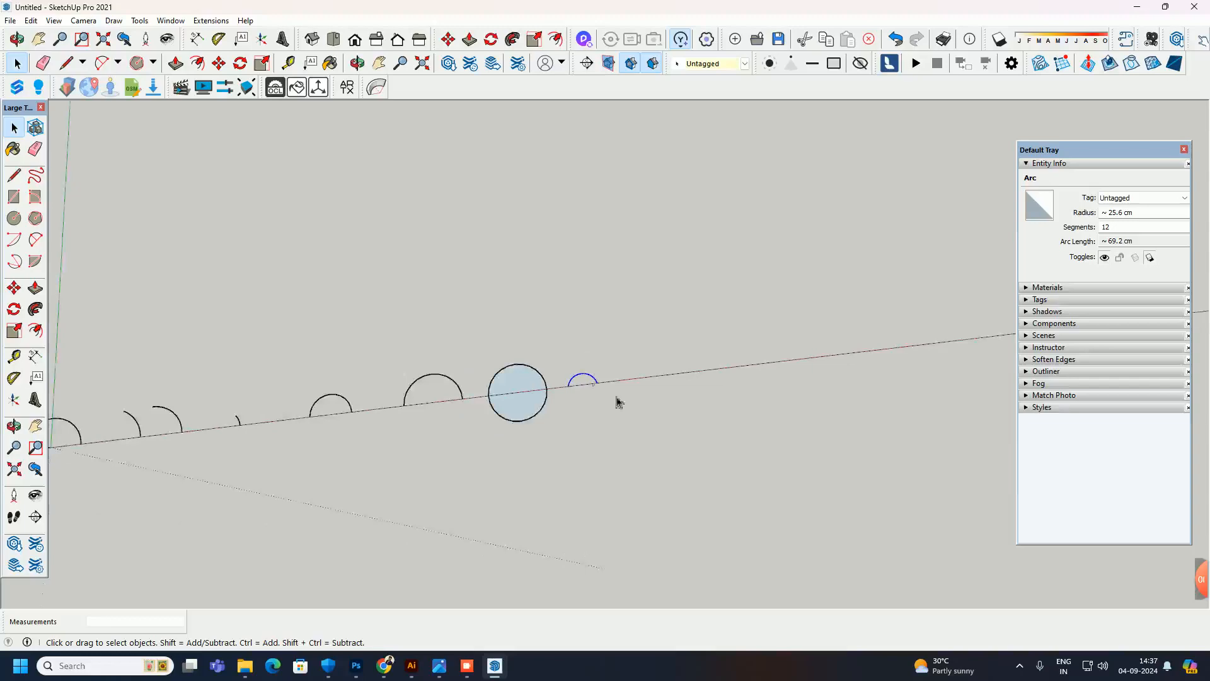
{"action": "scroll", "coordinate": [383, 380], "scroll_direction": "up", "scroll_amount": 5}
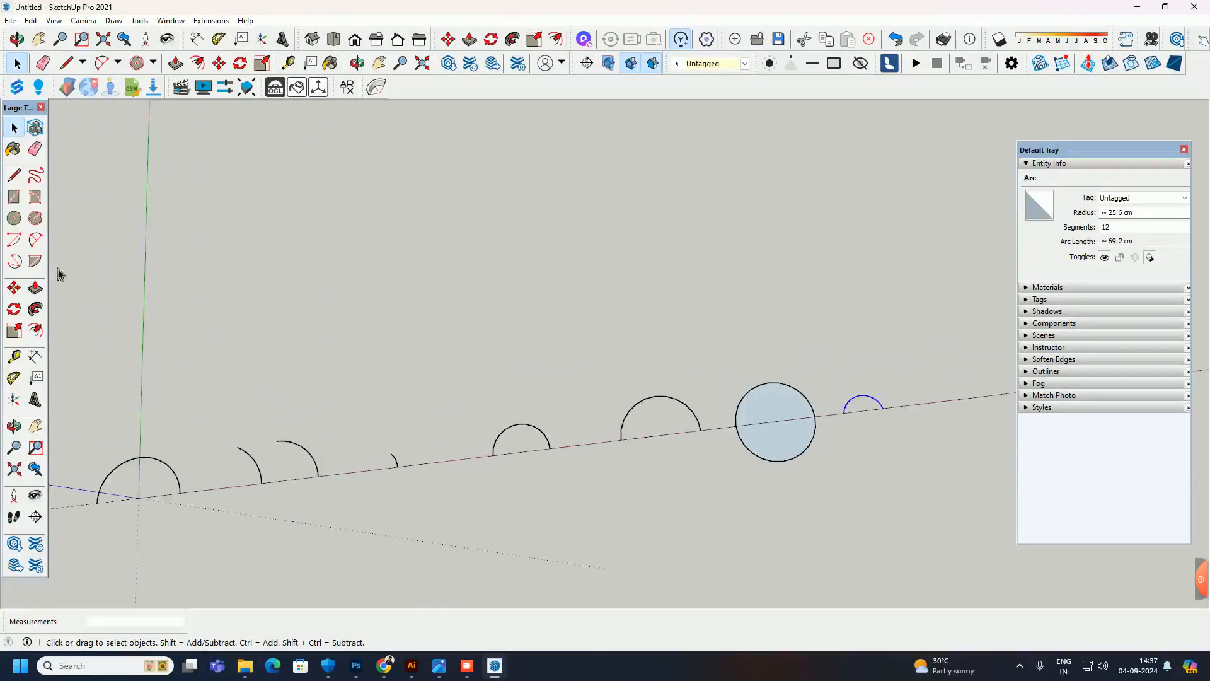
Draw a 3 Point Arc above the row of arcs, with its second point 100 cm along the red direction and a 90° angle
{"action": "left_click", "coordinate": [14, 261]}
{"action": "scroll", "coordinate": [219, 333], "scroll_direction": "down", "scroll_amount": 5}
{"action": "scroll", "coordinate": [672, 415], "scroll_direction": "up", "scroll_amount": 4}
{"action": "scroll", "coordinate": [296, 403], "scroll_direction": "down", "scroll_amount": 2}
{"action": "scroll", "coordinate": [267, 386], "scroll_direction": "up", "scroll_amount": 6}
{"action": "left_click", "coordinate": [255, 377]}
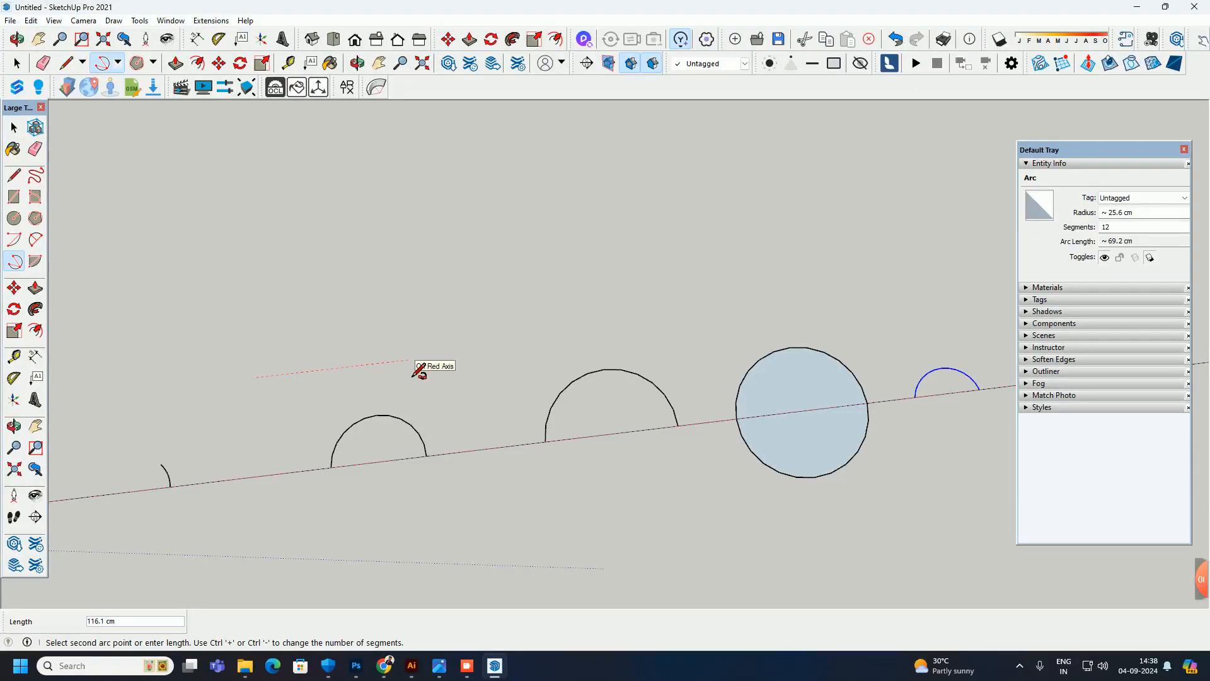
{"action": "type", "text": "10"}
{"action": "key", "text": "Return"}
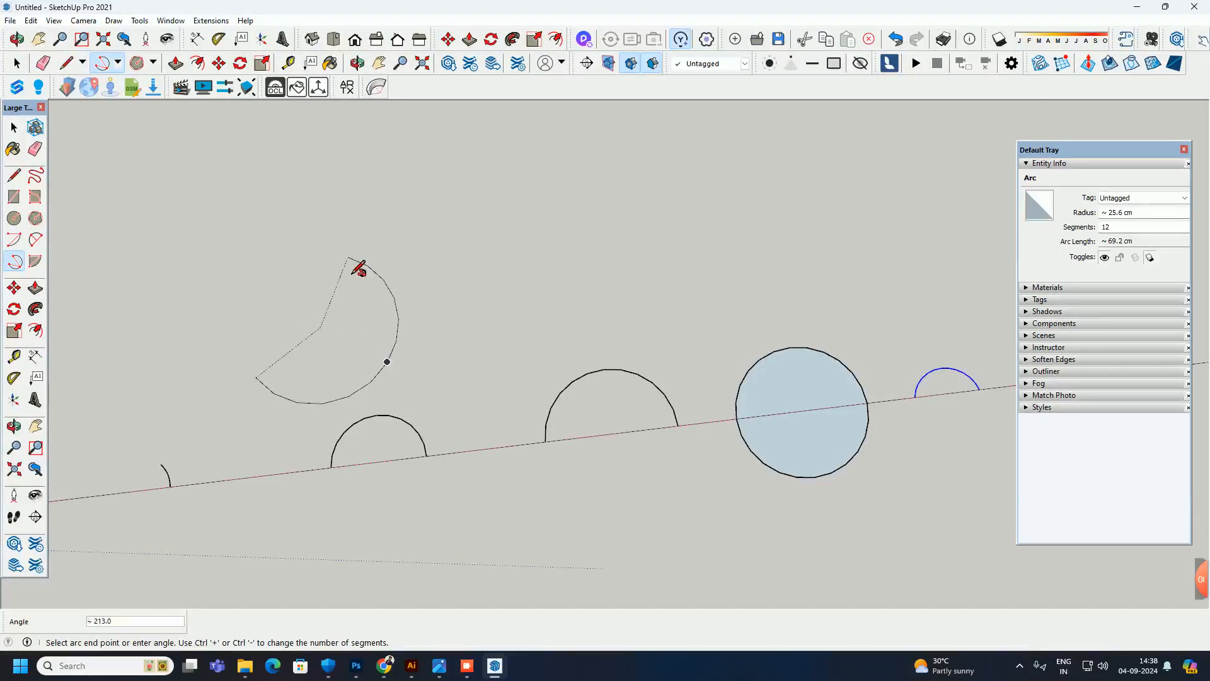
{"action": "type", "text": "0"}
{"action": "key", "text": "Return"}
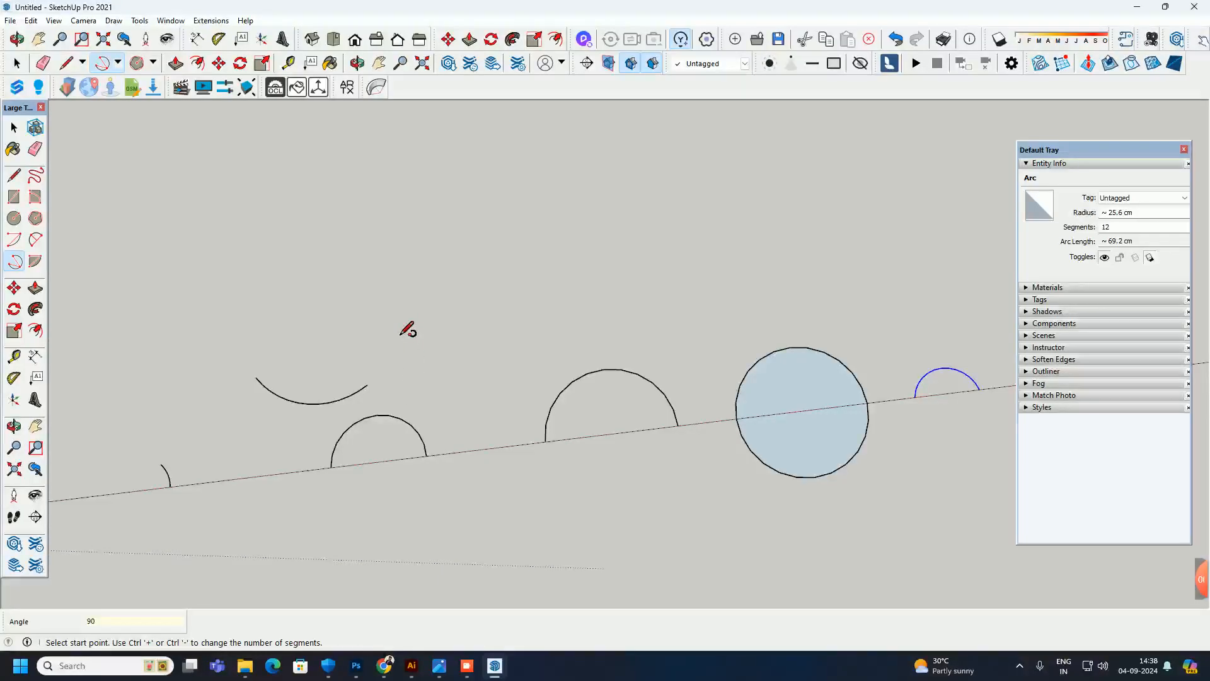
Draw a 3 Point Arc above the previous one, with its second point 100 cm along the red direction and a 180° angle
{"action": "scroll", "coordinate": [409, 311], "scroll_direction": "down", "scroll_amount": 2}
{"action": "scroll", "coordinate": [410, 311], "scroll_direction": "up", "scroll_amount": 1}
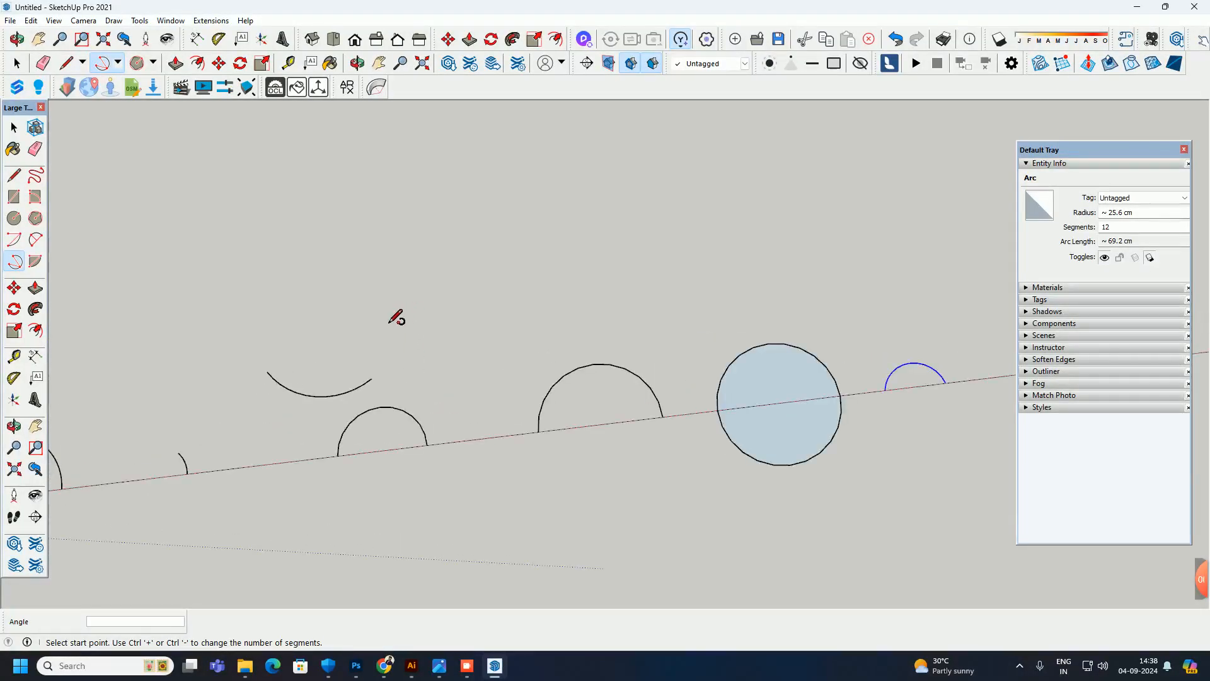
{"action": "left_click", "coordinate": [306, 264]}
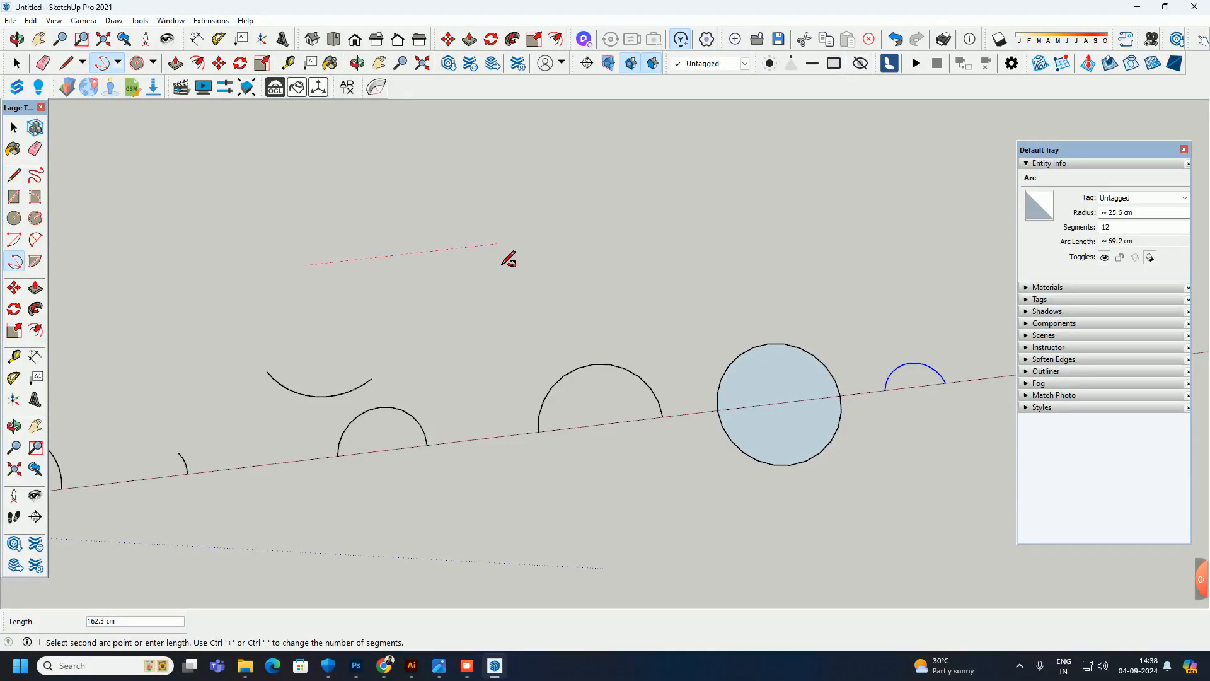
{"action": "key", "text": "Return"}
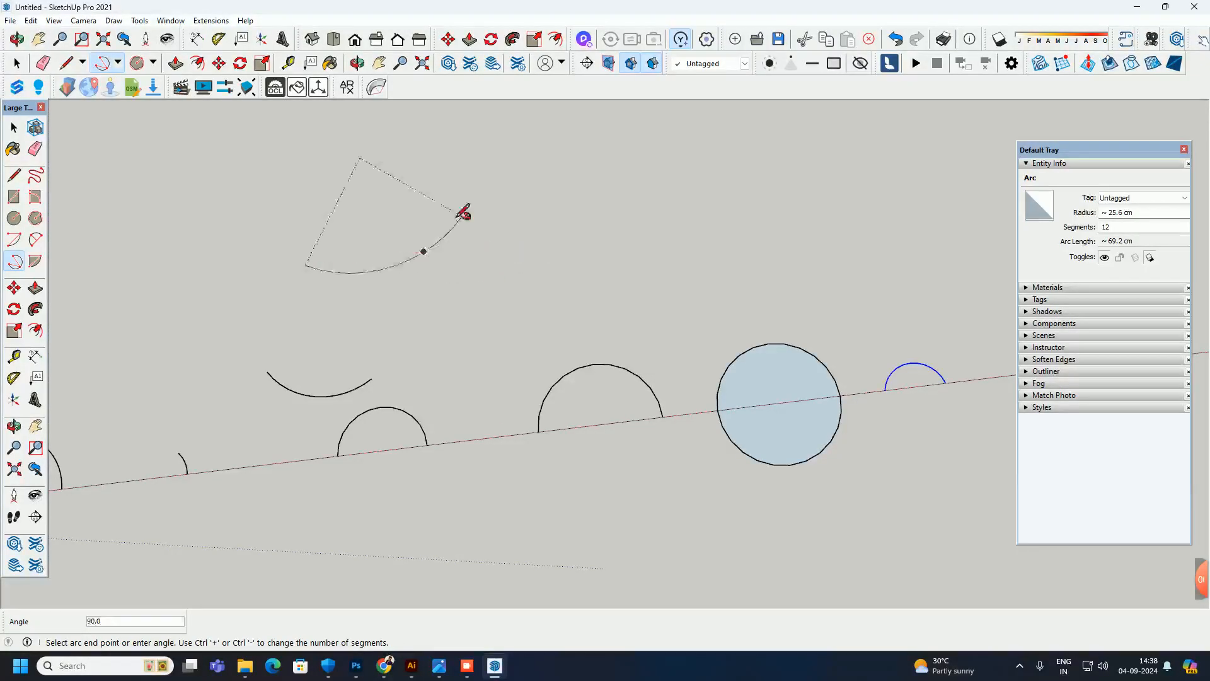
{"action": "type", "text": "18"}
{"action": "left_click", "coordinate": [424, 144]}
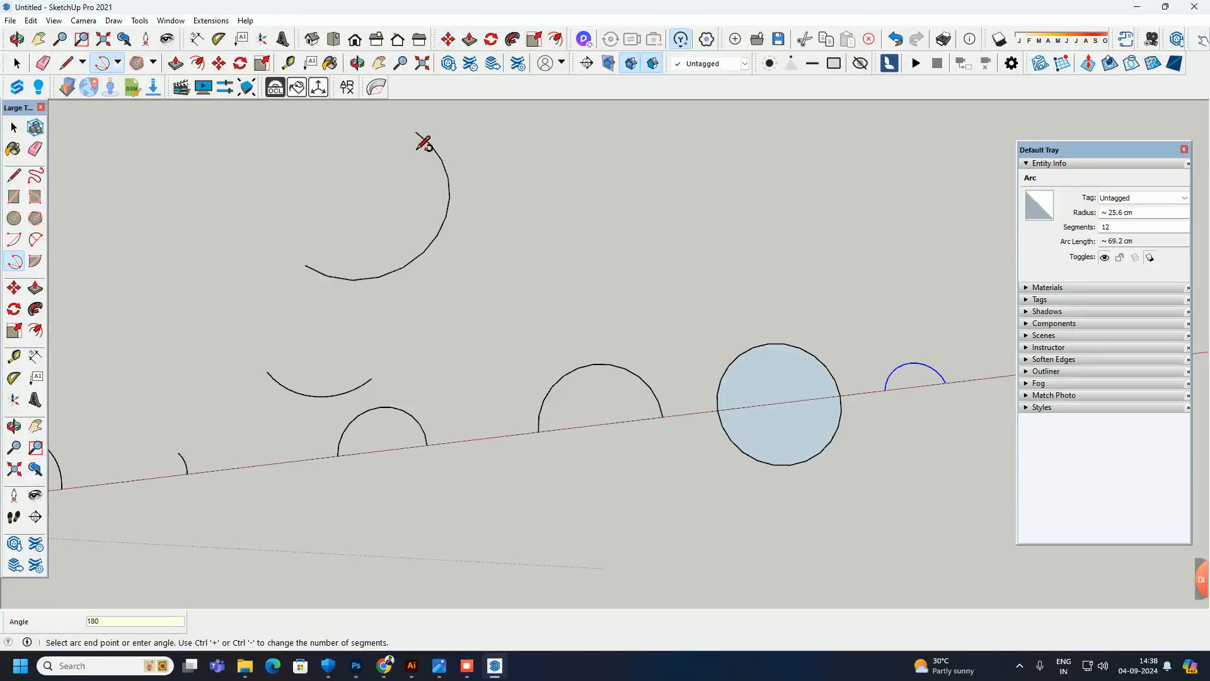
Draw another 3 Point Arc above the large semicircle next to the circle, placing the second point freehand and setting the angle to 220°
{"action": "left_click", "coordinate": [533, 303]}
{"action": "left_click", "coordinate": [652, 289]}
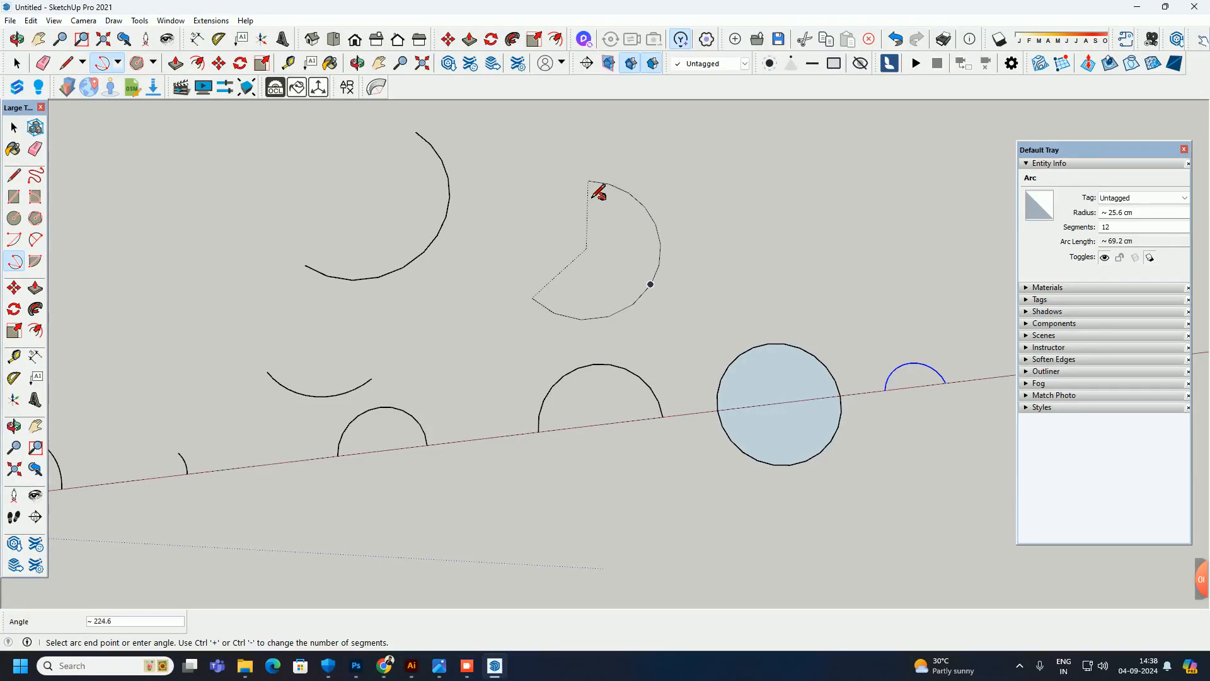
{"action": "key", "text": "Return"}
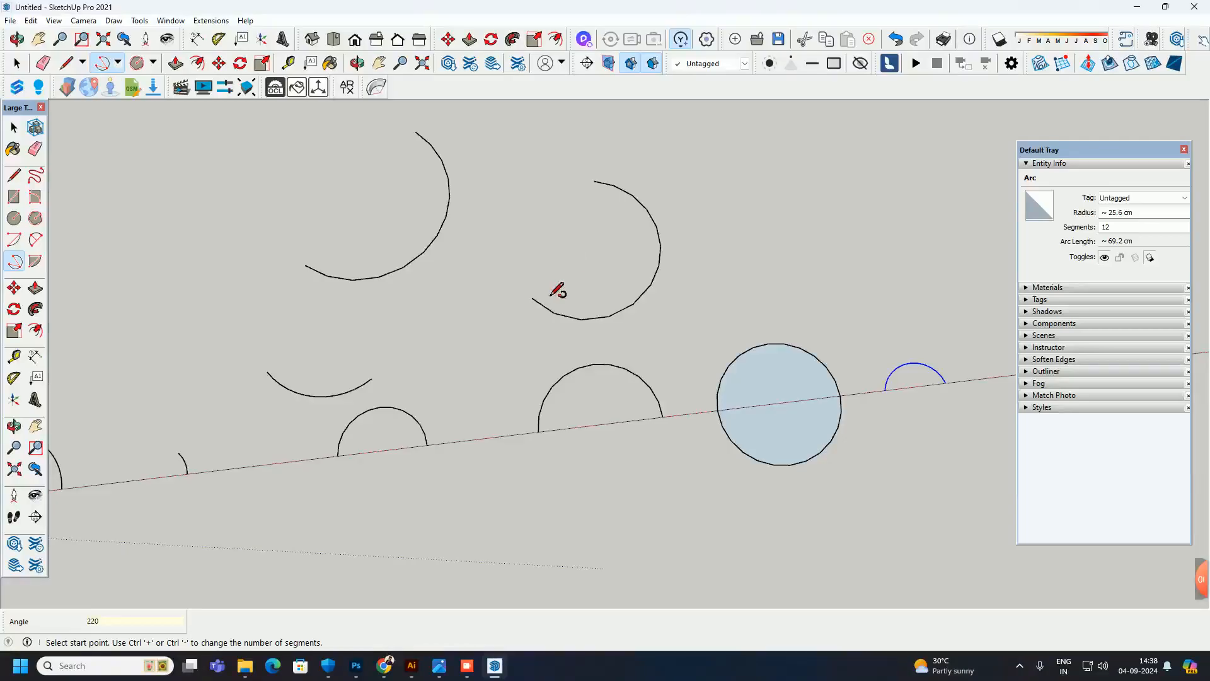
{"action": "left_click", "coordinate": [594, 181]}
{"action": "key", "text": "Escape"}
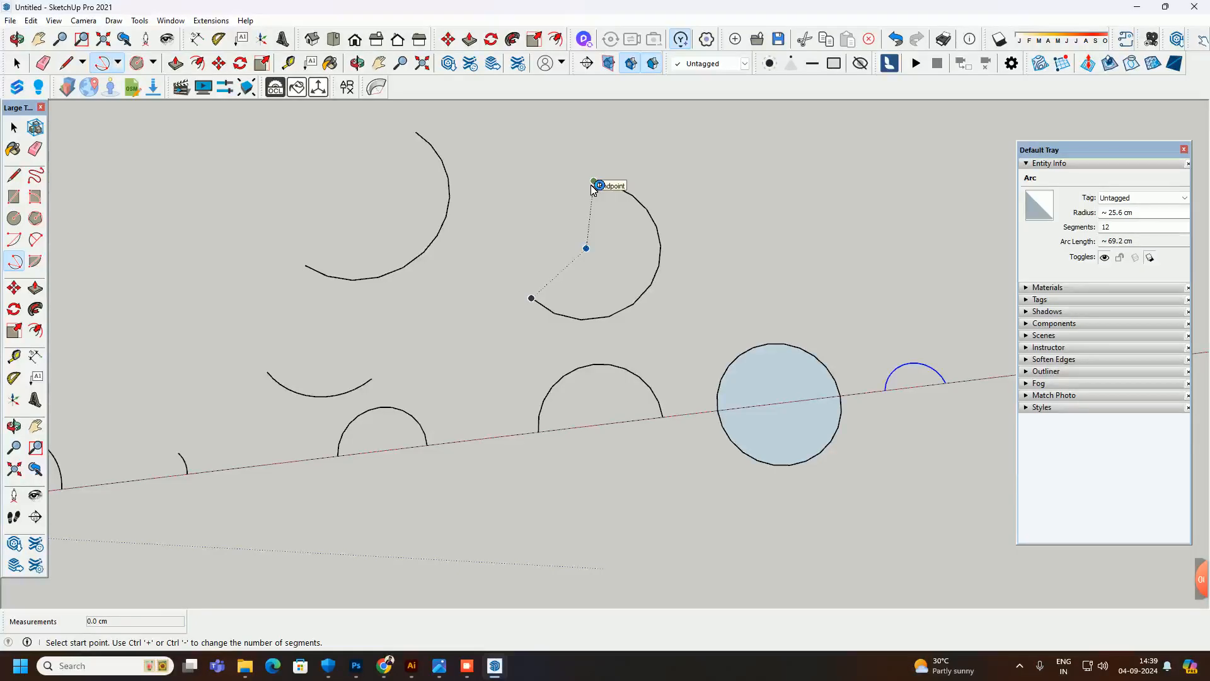
Draw a large 180° arc with the Arc tool, centred above the semicircle at the origin and starting along the red direction
{"action": "scroll", "coordinate": [630, 252], "scroll_direction": "down", "scroll_amount": 5}
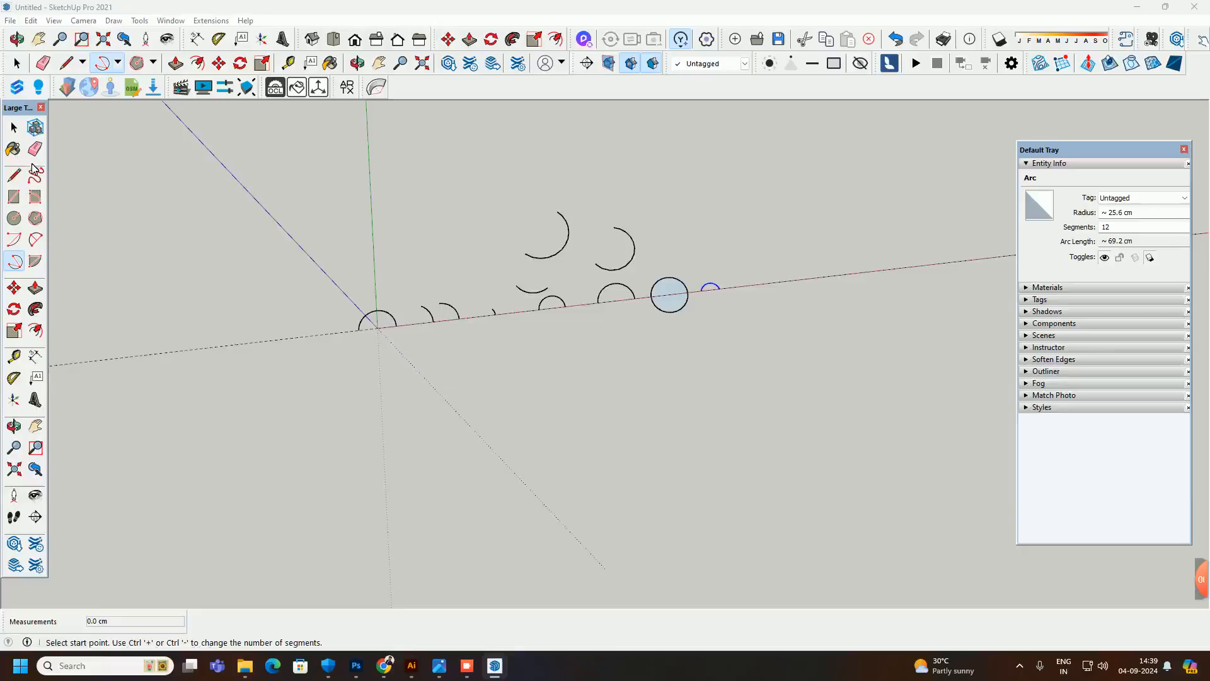
{"action": "middle_click_drag", "start_coordinate": [167, 274], "coordinate": [119, 270]}
{"action": "left_click", "coordinate": [14, 239]}
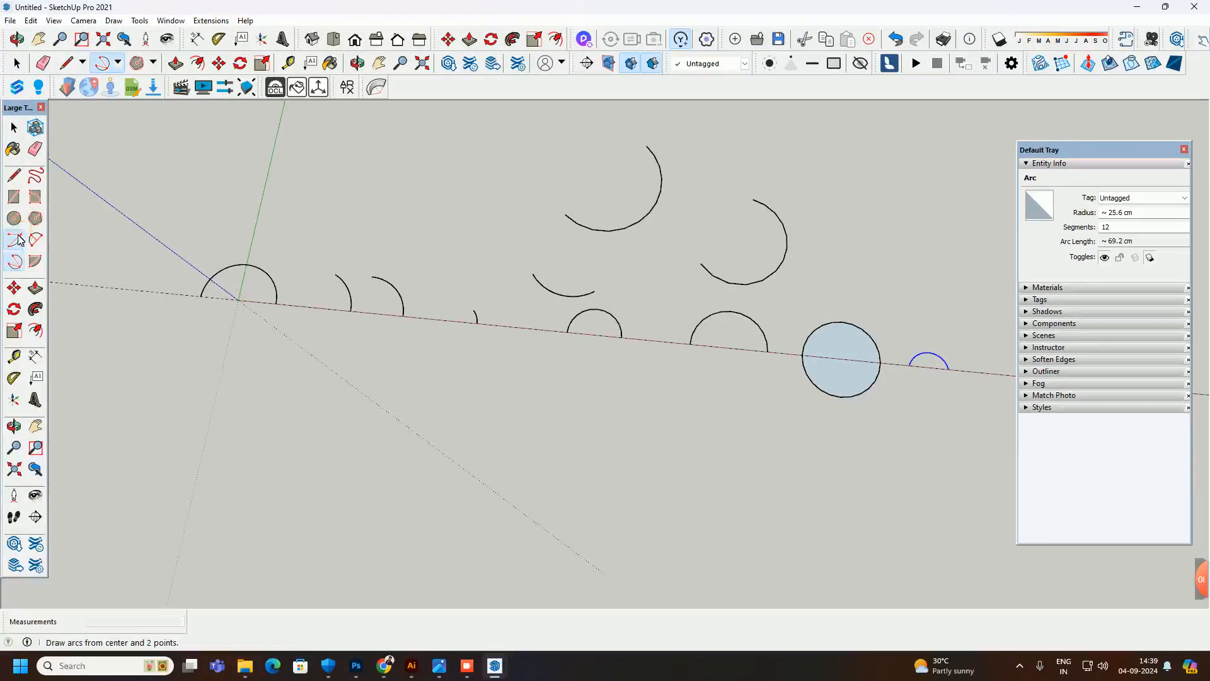
{"action": "left_click", "coordinate": [259, 201]}
{"action": "left_click", "coordinate": [386, 213]}
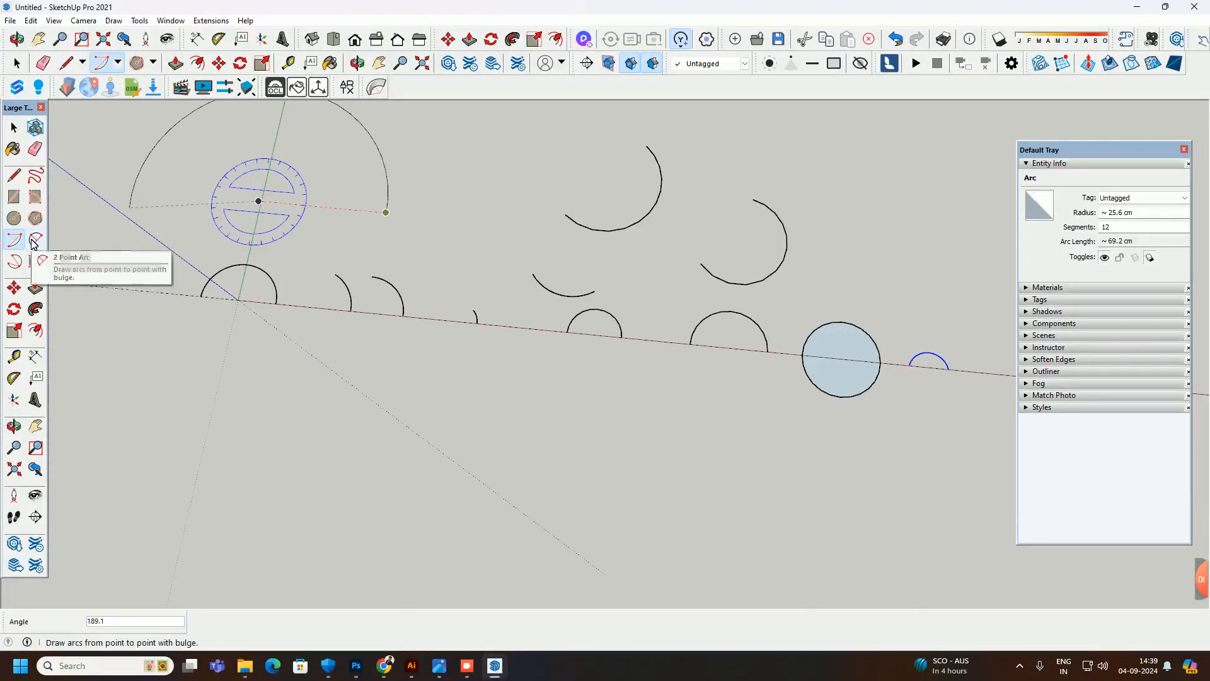
{"action": "left_click", "coordinate": [142, 192]}
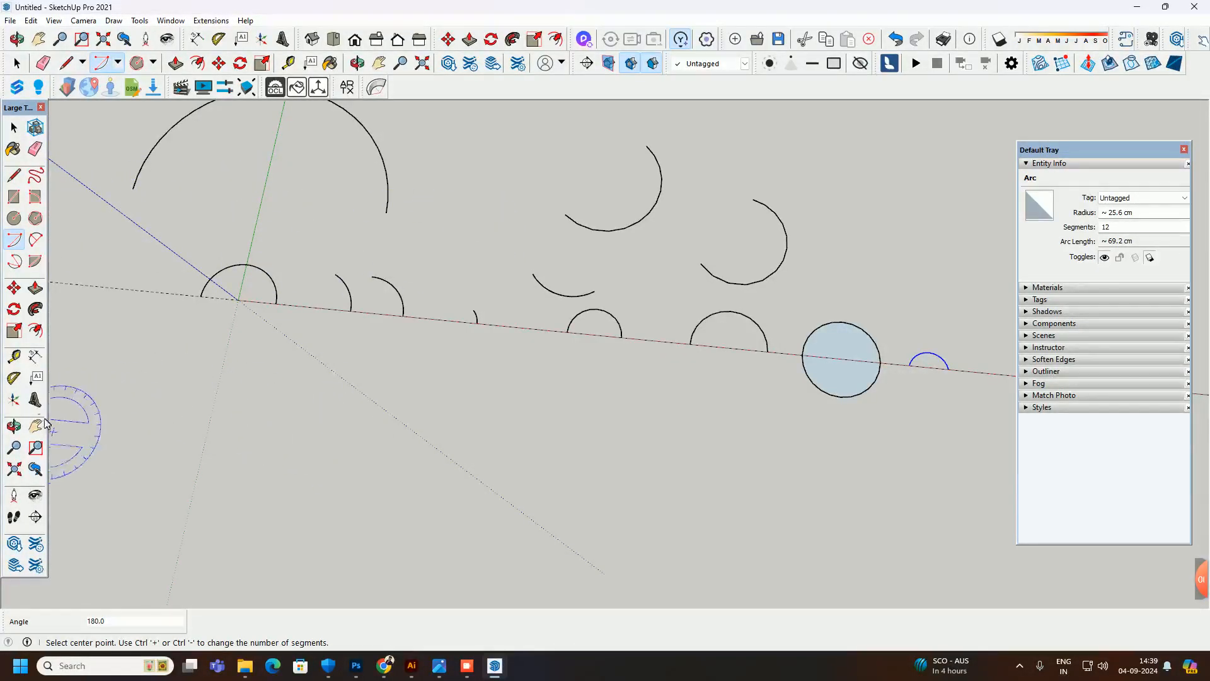
Draw a Pie centred on the red axis beyond the small arc, with a 50 cm radius and a 90° angle
{"action": "left_click", "coordinate": [35, 261]}
{"action": "scroll", "coordinate": [151, 343], "scroll_direction": "down", "scroll_amount": 4}
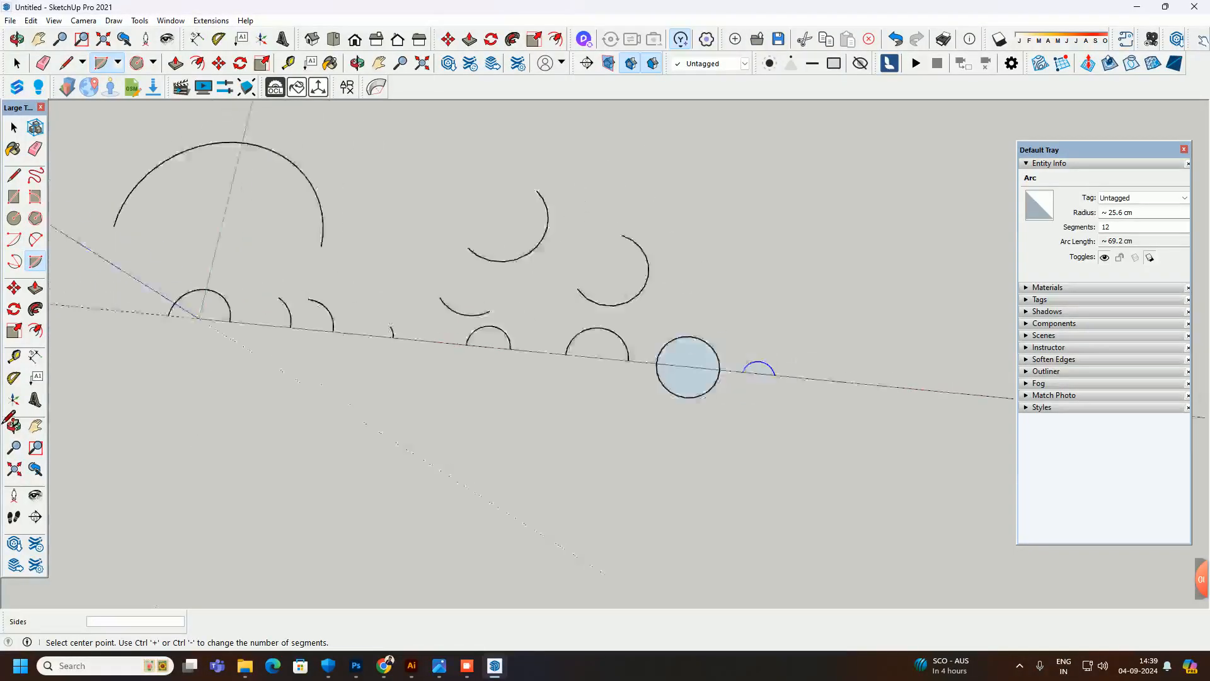
{"action": "scroll", "coordinate": [567, 383], "scroll_direction": "up", "scroll_amount": 3}
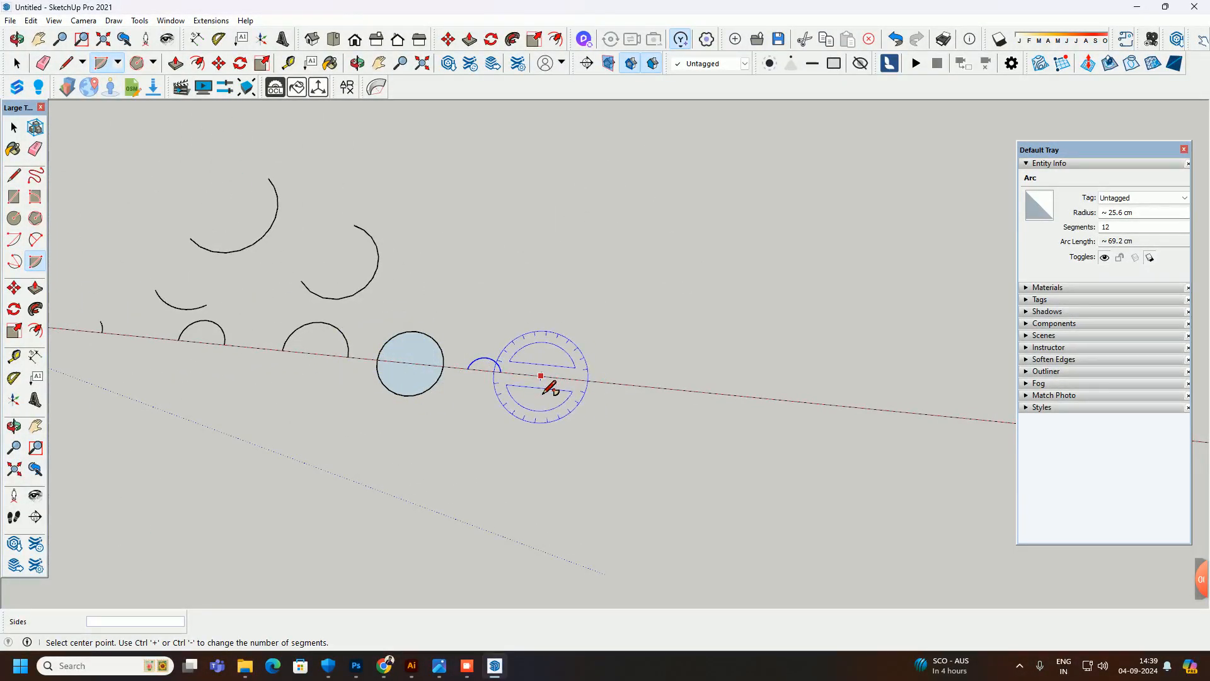
{"action": "left_click", "coordinate": [540, 376]}
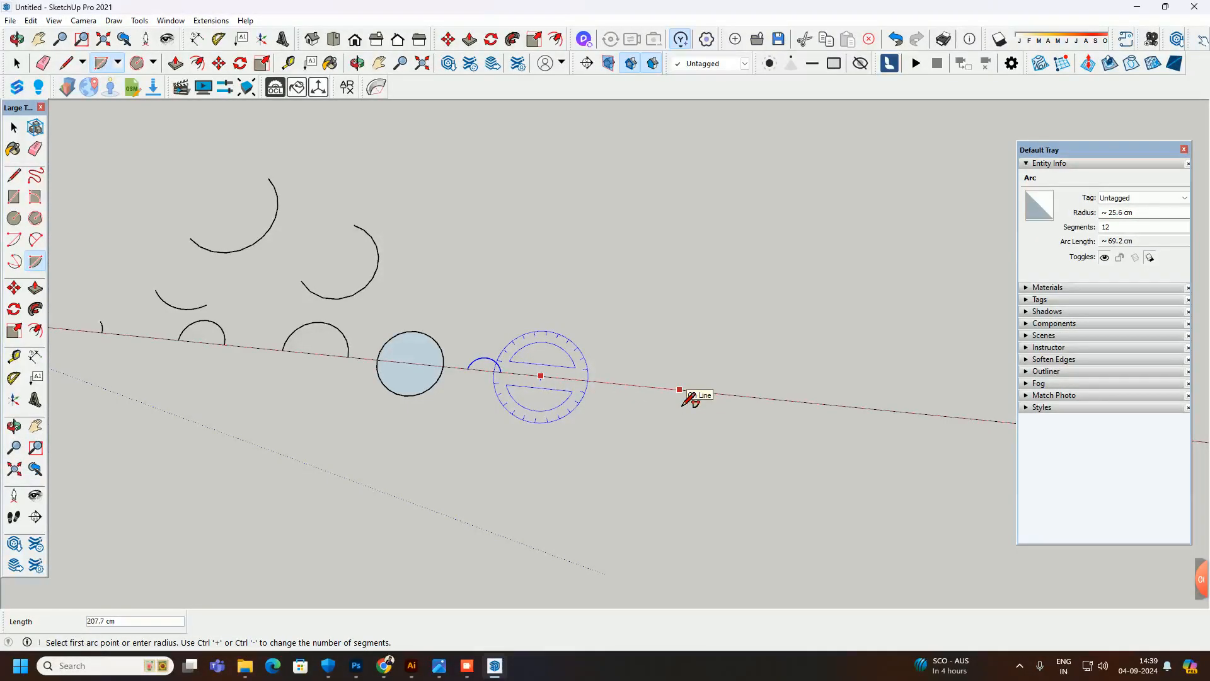
{"action": "type", "text": "50"}
{"action": "key", "text": "Return"}
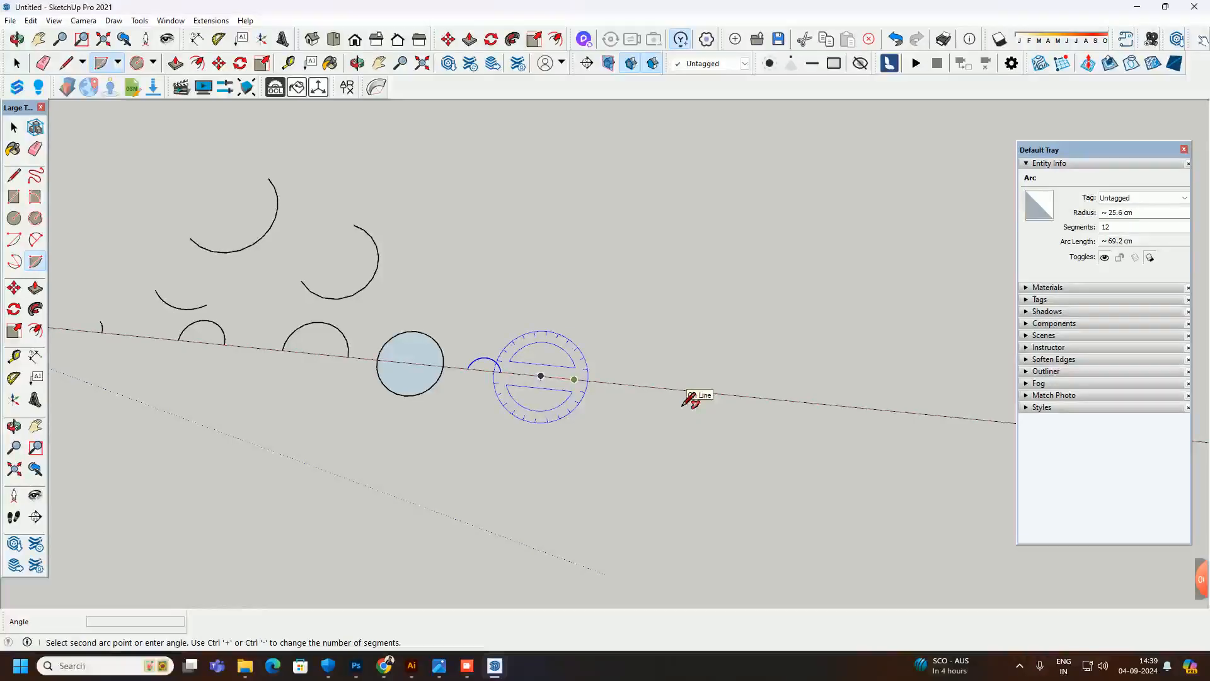
{"action": "scroll", "coordinate": [583, 391], "scroll_direction": "up", "scroll_amount": 2}
{"action": "scroll", "coordinate": [576, 387], "scroll_direction": "up", "scroll_amount": 3}
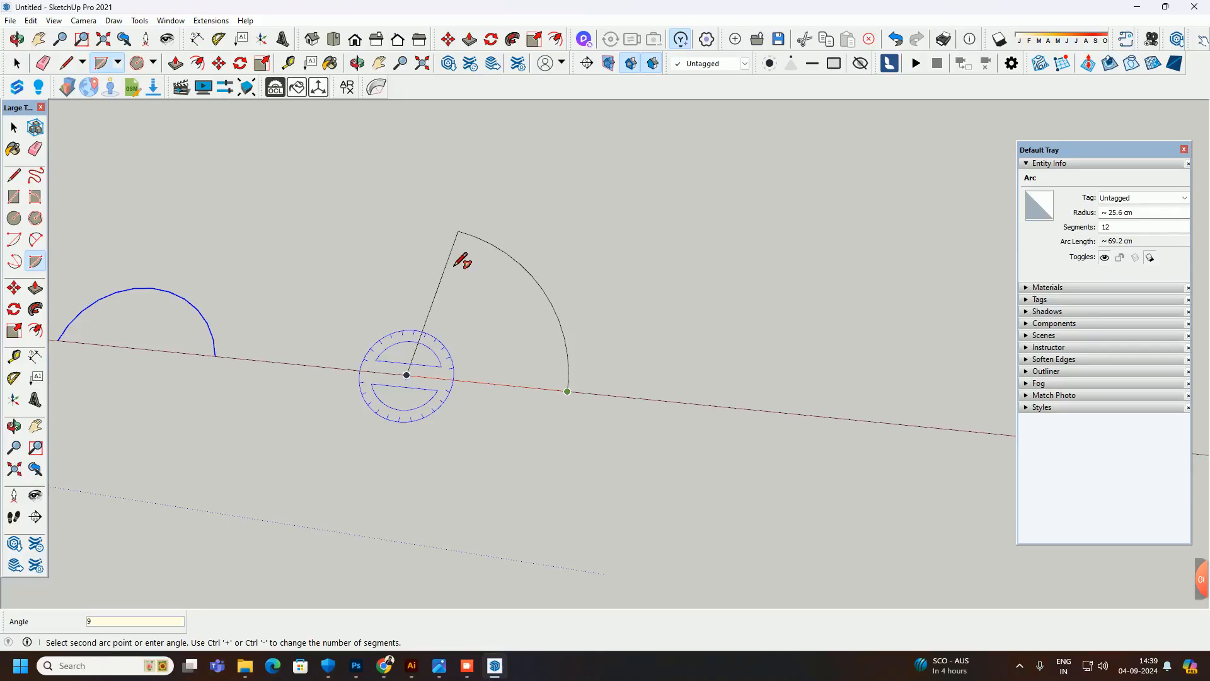
{"action": "key", "text": "Return"}
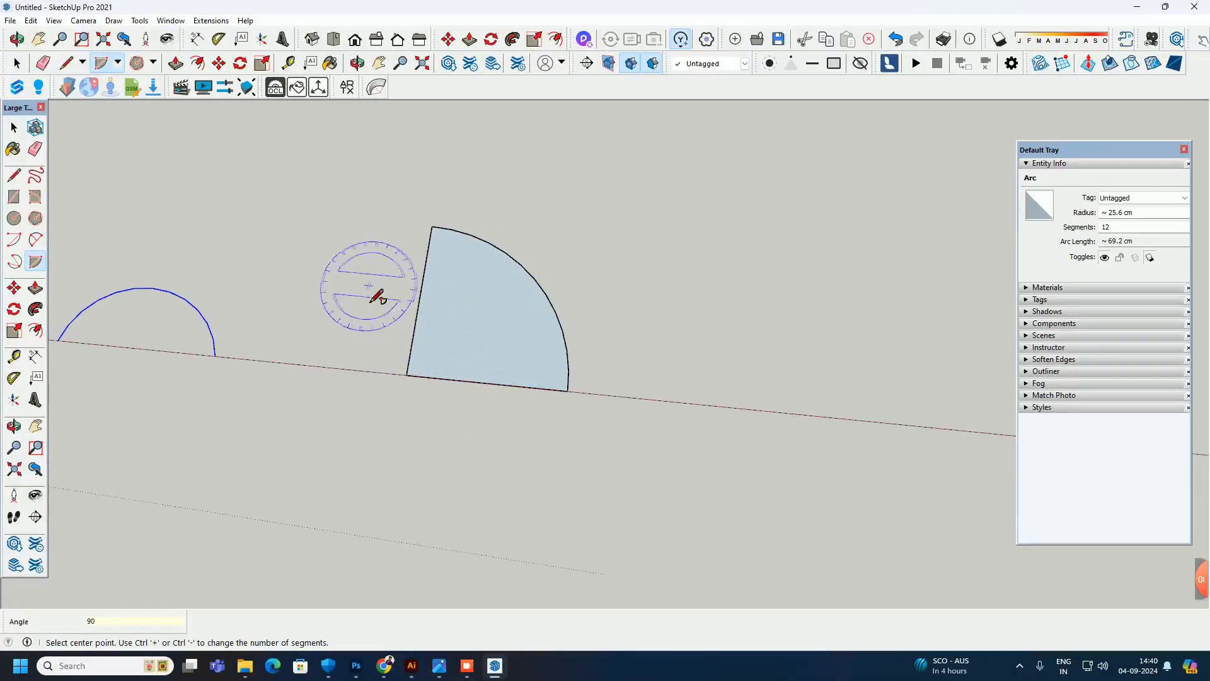
Select the face of the 90° pie wedge to inspect its properties
{"action": "key", "text": "space"}
{"action": "scroll", "coordinate": [518, 347], "scroll_direction": "up", "scroll_amount": 2}
{"action": "left_click", "coordinate": [518, 346]}
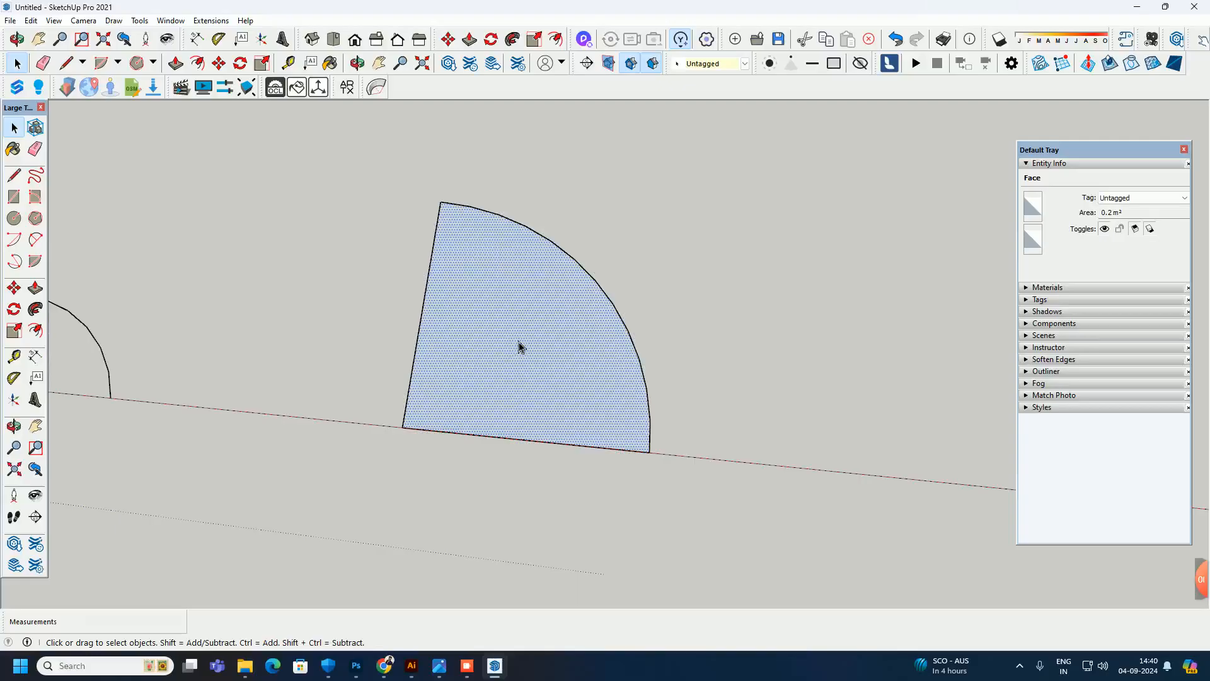
{"action": "scroll", "coordinate": [514, 327], "scroll_direction": "down", "scroll_amount": 2}
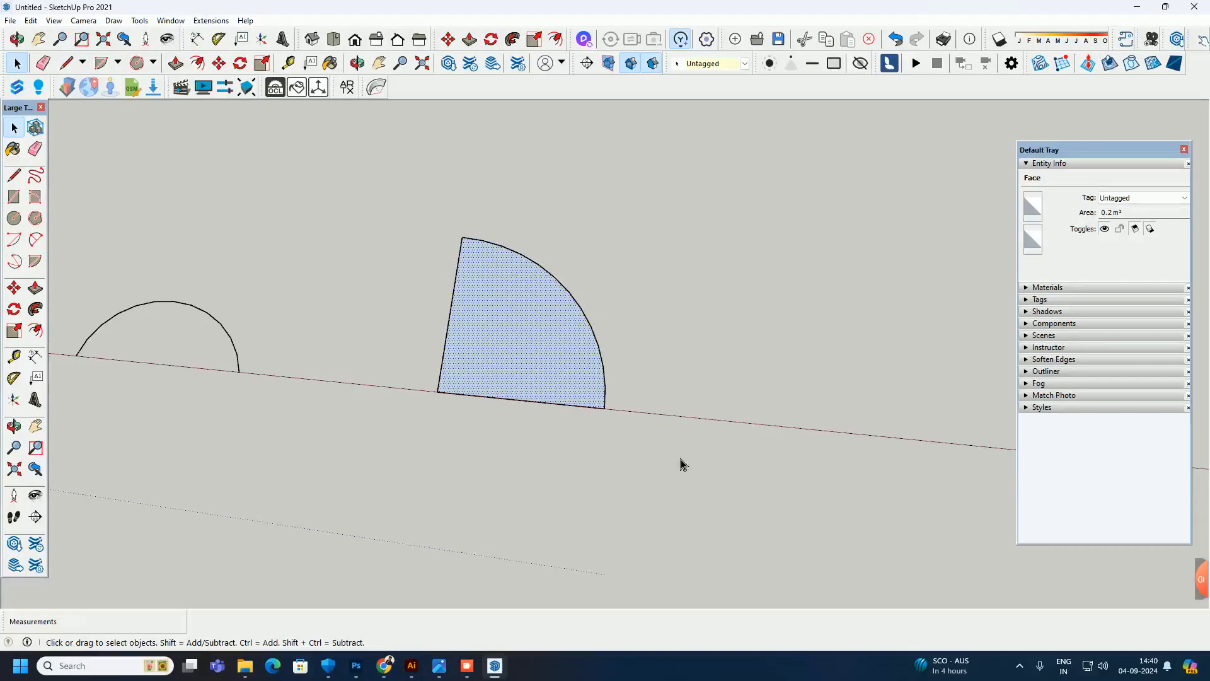
Draw a second Pie on the red axis beyond the first, with a 50 cm radius and about half the first wedge's angle
{"action": "left_click", "coordinate": [35, 261]}
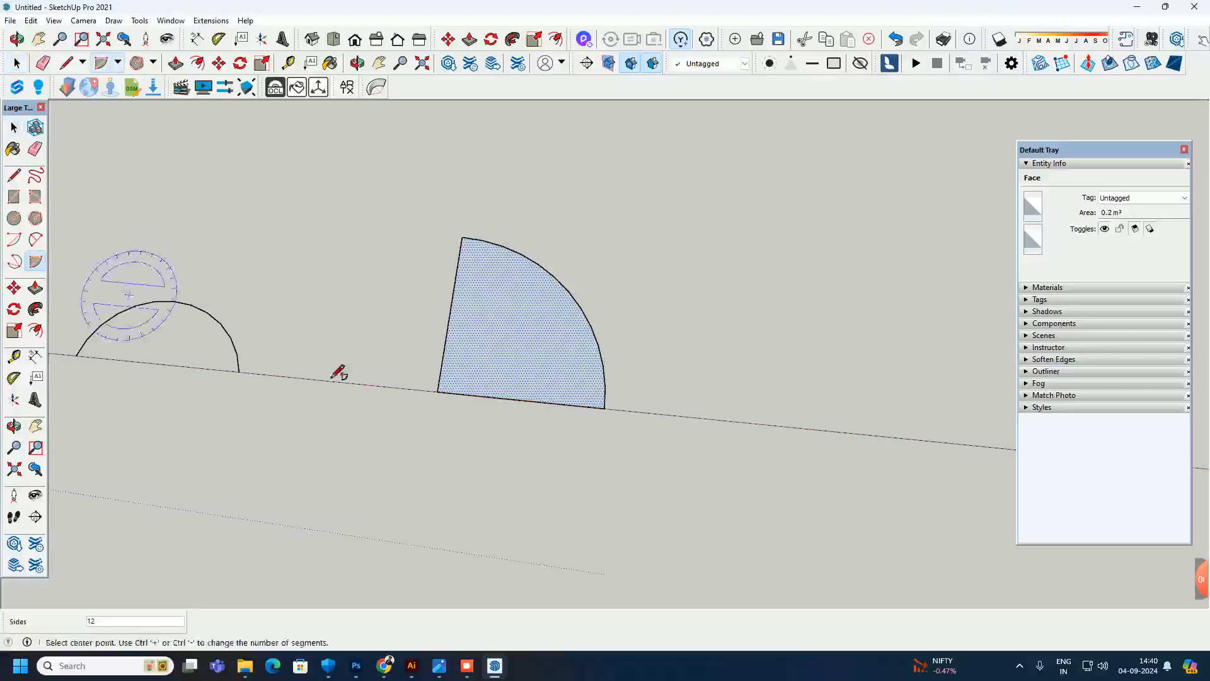
{"action": "left_click", "coordinate": [695, 417]}
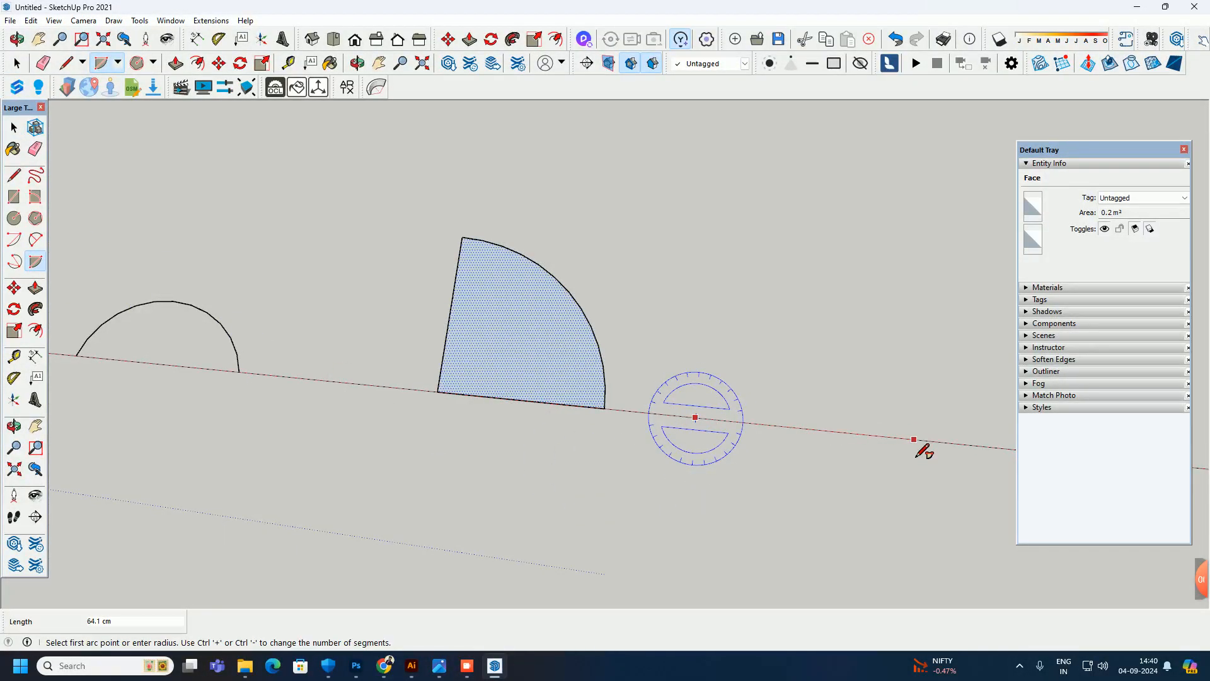
{"action": "type", "text": "50"}
{"action": "key", "text": "Return"}
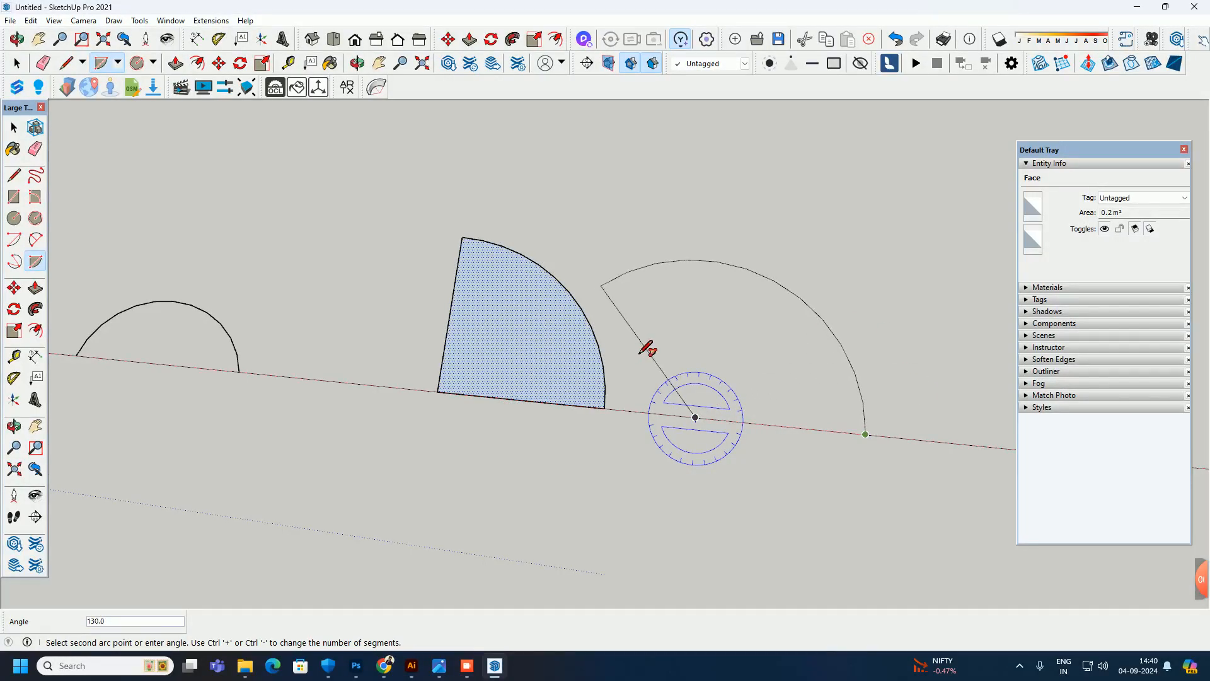
{"action": "key", "text": "Return"}
Select the straight edges and the arc of the narrower pie wedge to inspect them, clearing the selection at the end
{"action": "scroll", "coordinate": [851, 378], "scroll_direction": "up", "scroll_amount": 4}
{"action": "key", "text": "space"}
{"action": "left_click", "coordinate": [471, 484]}
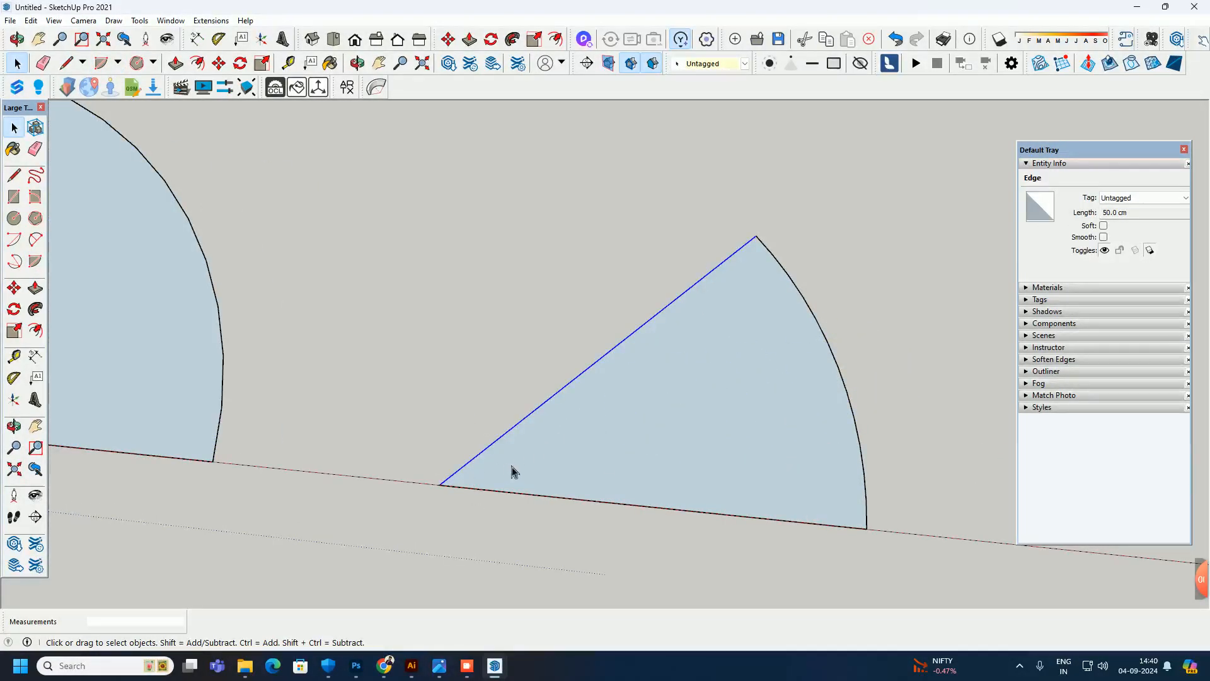
{"action": "left_click", "coordinate": [501, 497], "text": "shift"}
{"action": "left_click", "coordinate": [498, 339]}
{"action": "left_click", "coordinate": [715, 518]}
{"action": "key", "text": "ctrl+t"}
{"action": "left_click", "coordinate": [830, 344]}
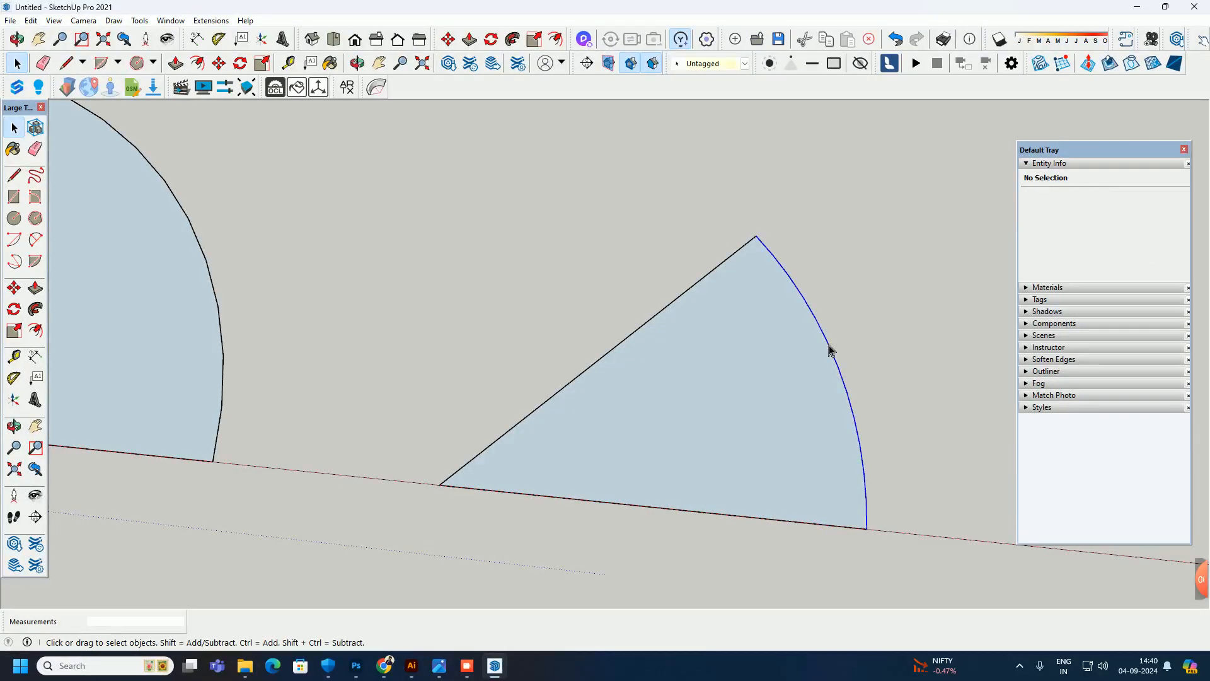
{"action": "scroll", "coordinate": [888, 330], "scroll_direction": "down", "scroll_amount": 3}
{"action": "left_click_drag", "start_coordinate": [906, 474], "coordinate": [578, 281]}
{"action": "left_click", "coordinate": [649, 286]}
Draw a 180° Pie with a 100 cm radius in the empty area off the red axis, near the small arc and the 90° wedge
{"action": "scroll", "coordinate": [441, 407], "scroll_direction": "down", "scroll_amount": 5}
{"action": "scroll", "coordinate": [448, 465], "scroll_direction": "down", "scroll_amount": 6}
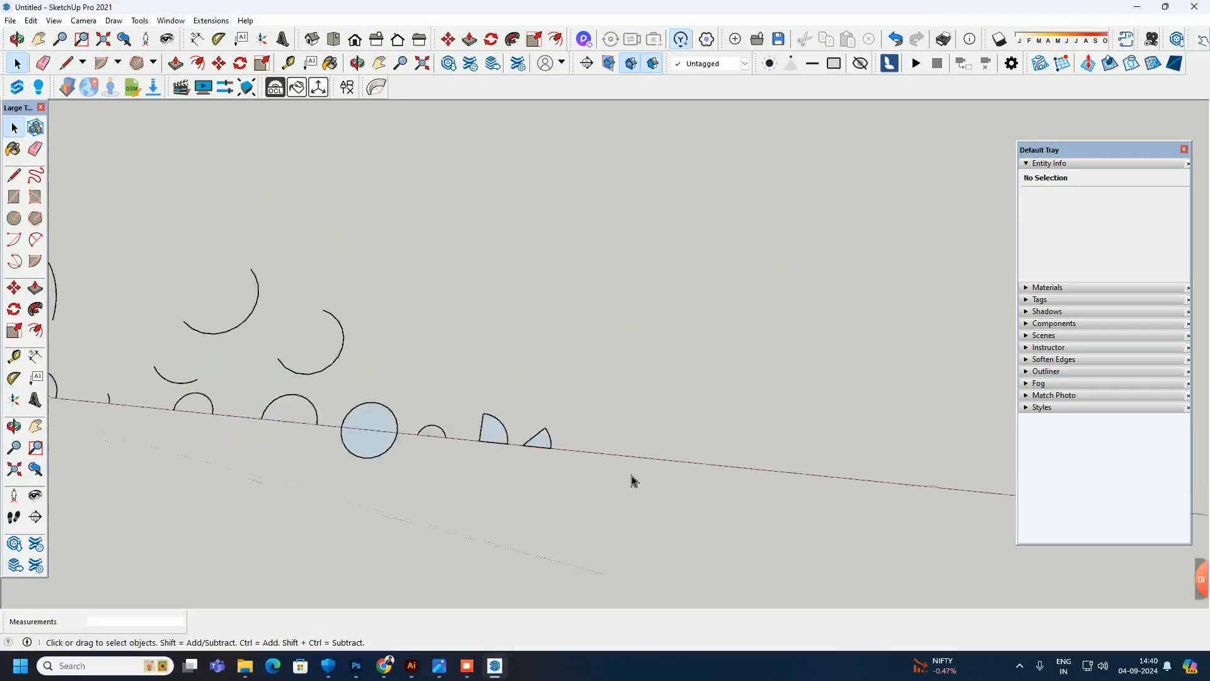
{"action": "scroll", "coordinate": [410, 392], "scroll_direction": "up", "scroll_amount": 7}
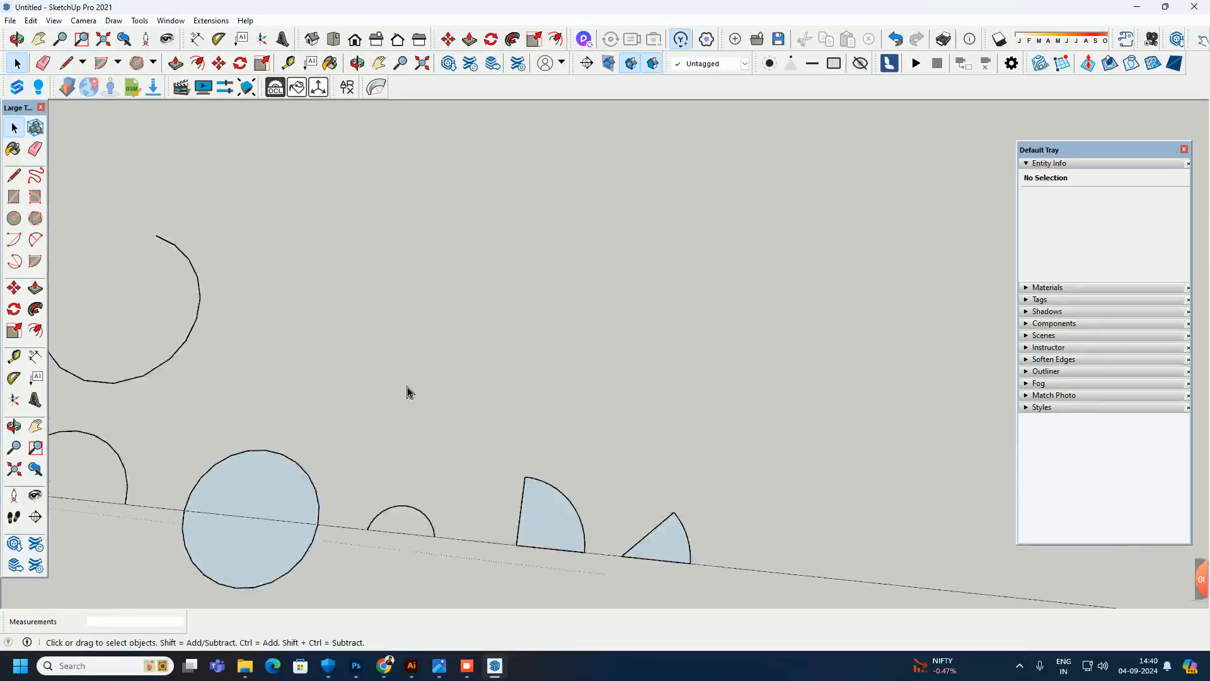
{"action": "left_click", "coordinate": [35, 260]}
{"action": "left_click", "coordinate": [463, 402]}
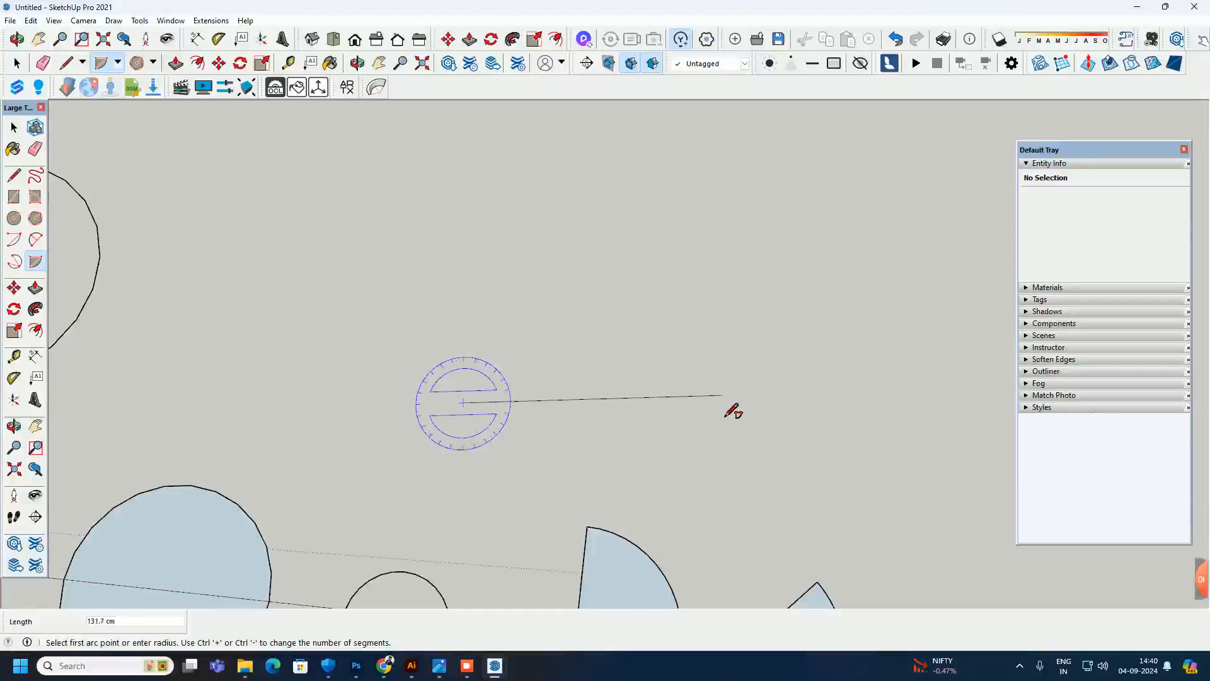
{"action": "type", "text": "10"}
{"action": "key", "text": "Return"}
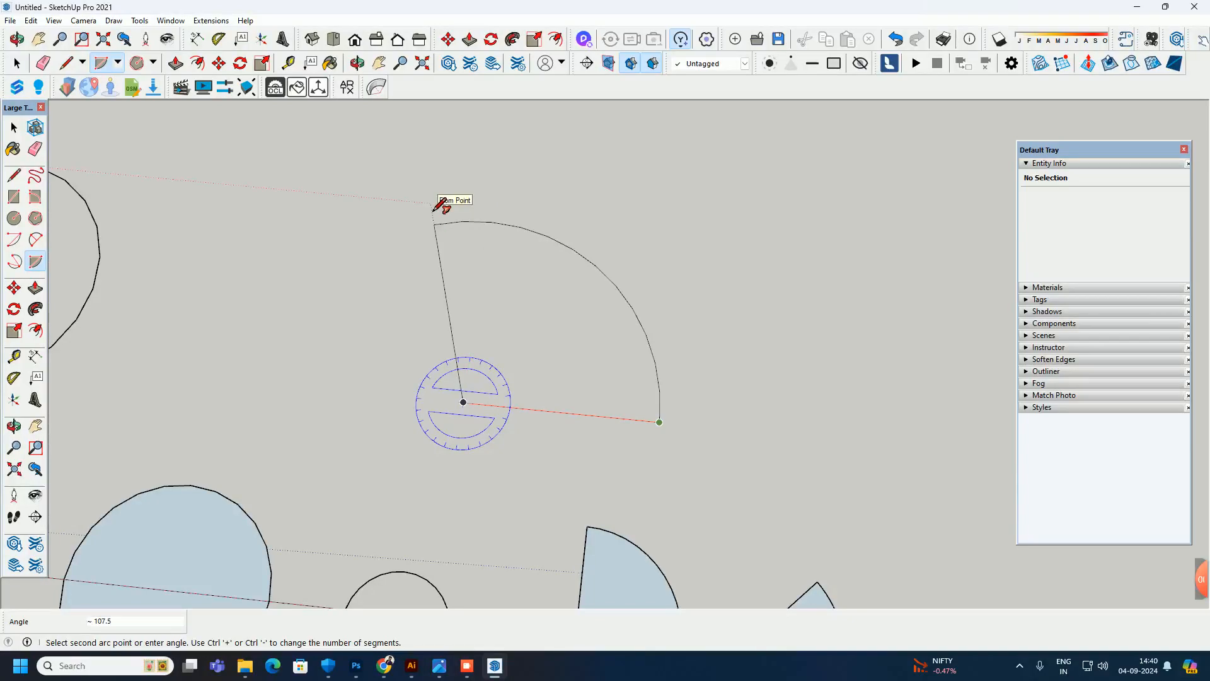
{"action": "type", "text": "180"}
{"action": "key", "text": "Return"}
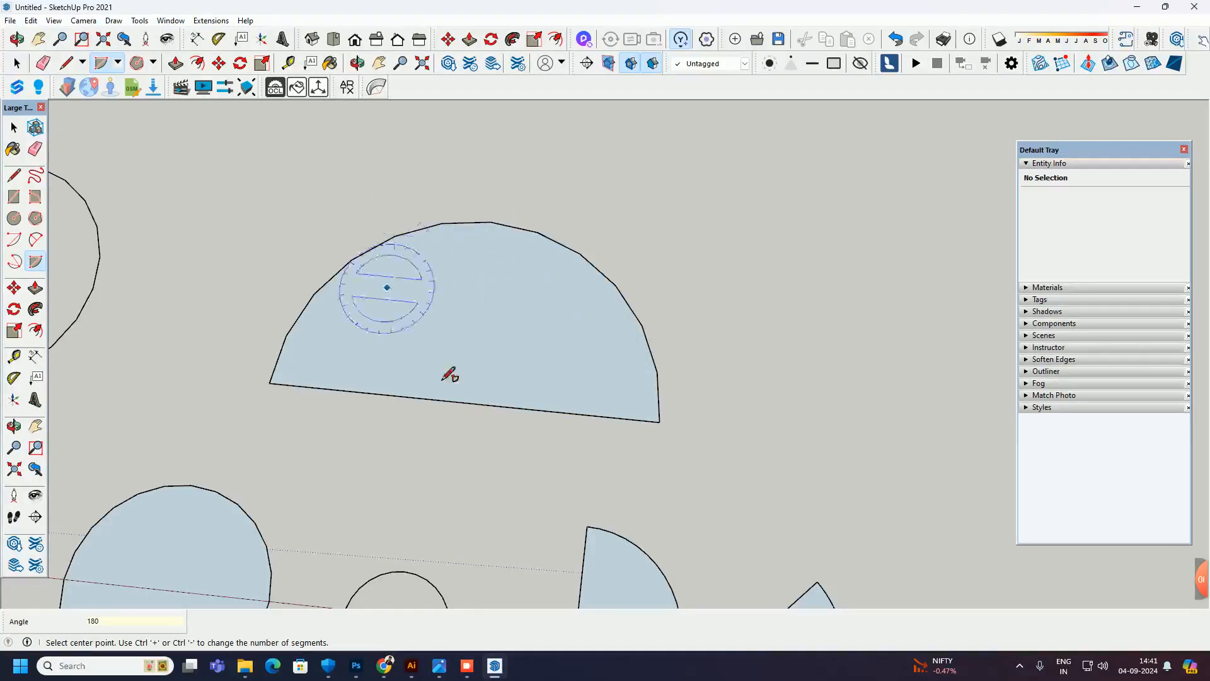
{"action": "key", "text": "space"}
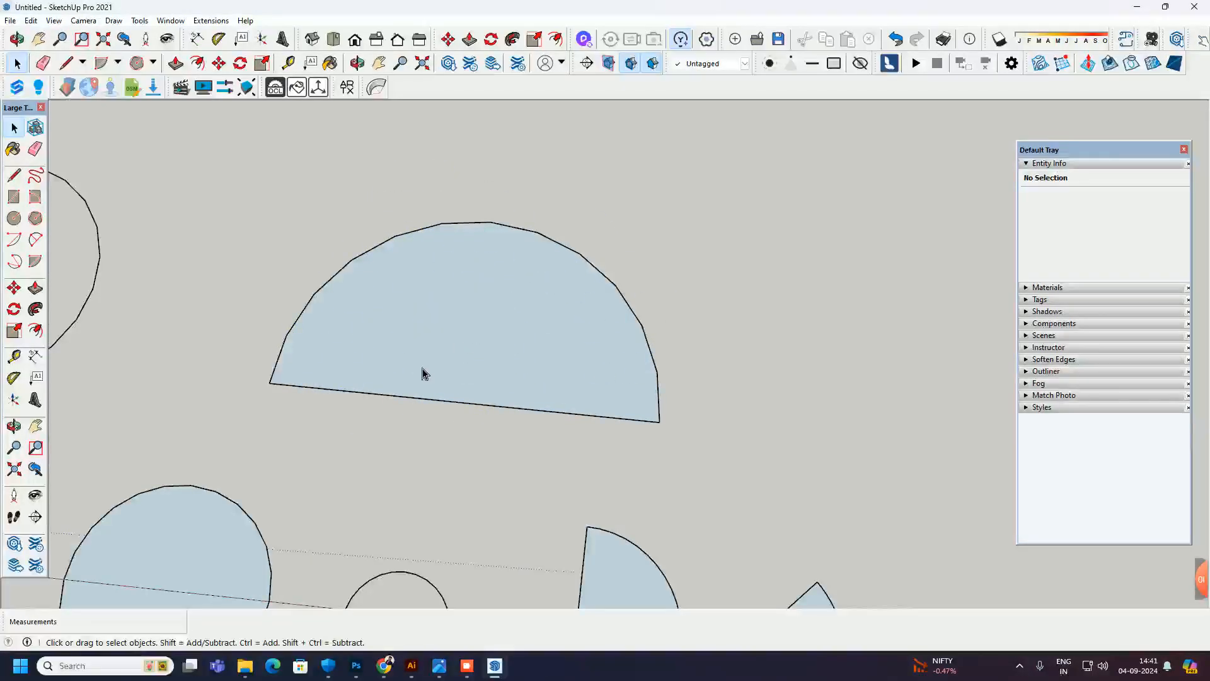
Delete both straight base edges of the 180° pie so that only its arc is left
{"action": "left_click", "coordinate": [410, 400]}
{"action": "left_click", "coordinate": [410, 405]}
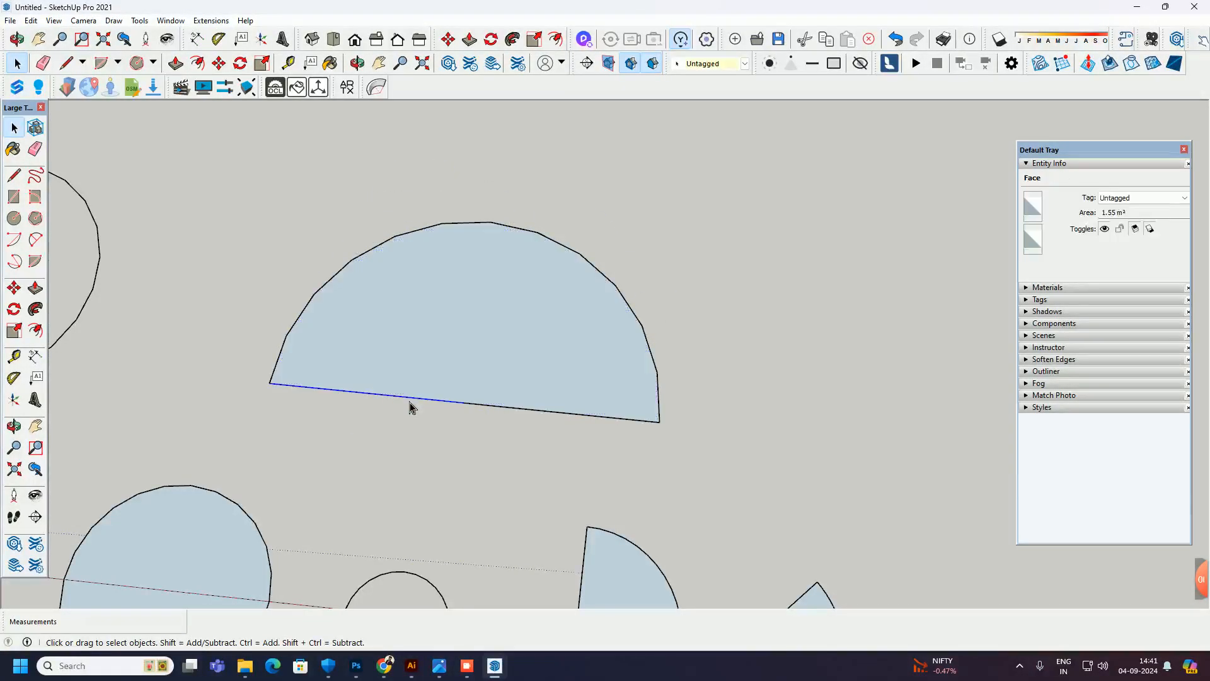
{"action": "key", "text": "Delete"}
{"action": "left_click", "coordinate": [509, 413]}
{"action": "key", "text": "Delete"}
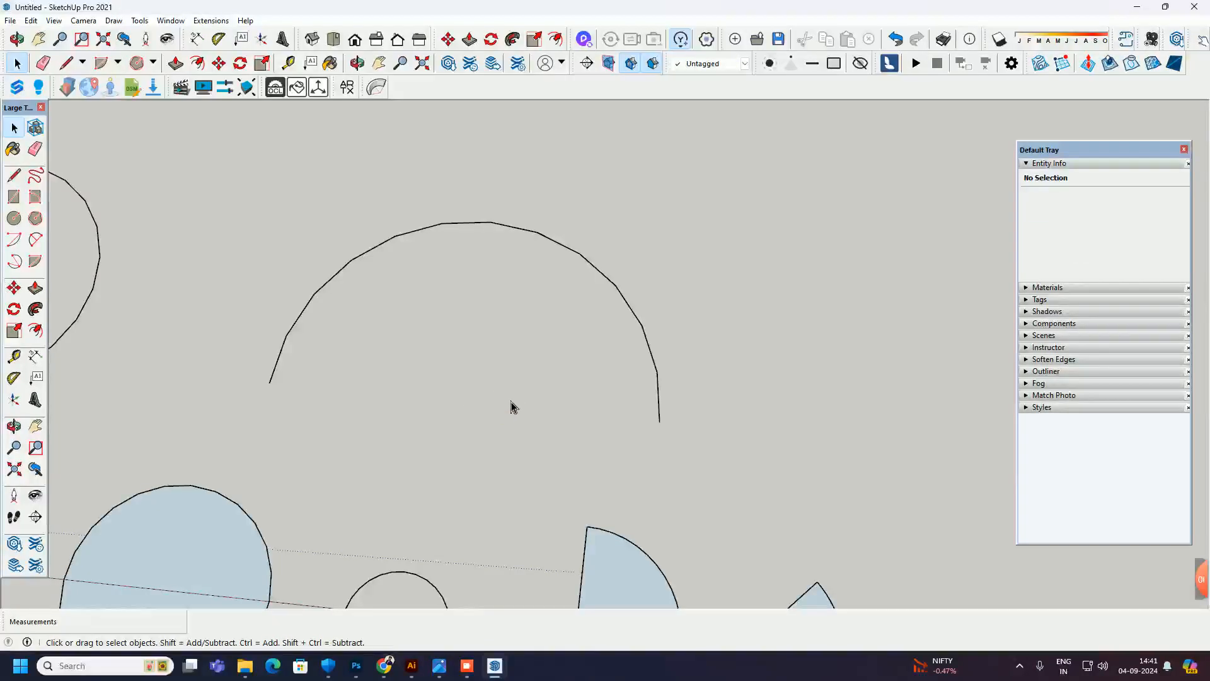
Undo the deletion of the 180° pie's two base edges
{"action": "scroll", "coordinate": [648, 322], "scroll_direction": "down", "scroll_amount": 6}
{"action": "scroll", "coordinate": [469, 271], "scroll_direction": "up", "scroll_amount": 2}
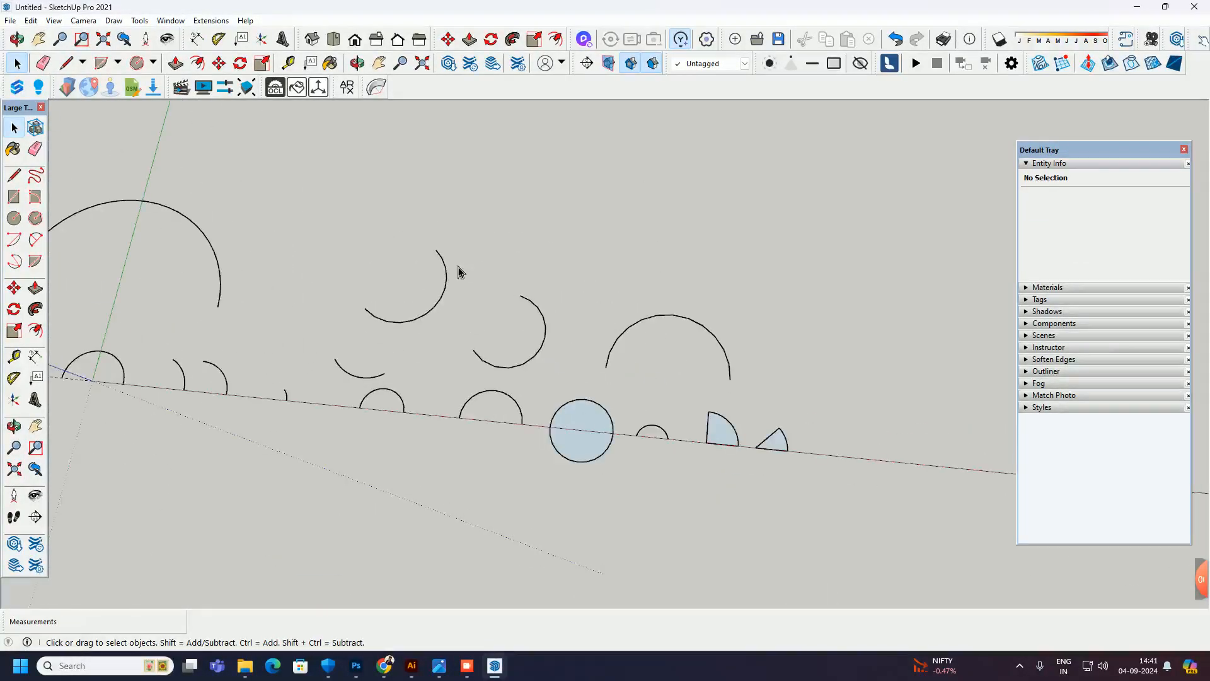
{"action": "scroll", "coordinate": [680, 369], "scroll_direction": "up", "scroll_amount": 2}
{"action": "key", "text": "ctrl+z"}
{"action": "key", "text": "ctrl+z"}
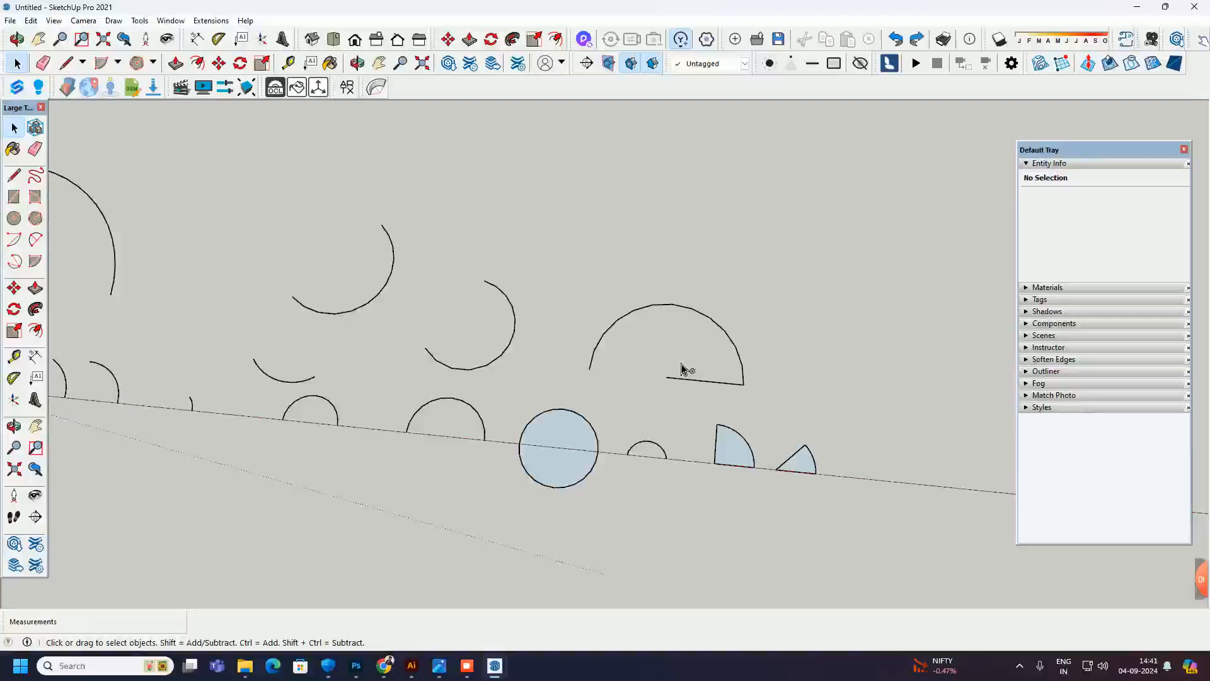
Close the semicircular arc at the origin into a face by drawing a line along the red axis between its two endpoints
{"action": "scroll", "coordinate": [347, 324], "scroll_direction": "down", "scroll_amount": 2}
{"action": "scroll", "coordinate": [73, 340], "scroll_direction": "up", "scroll_amount": 4}
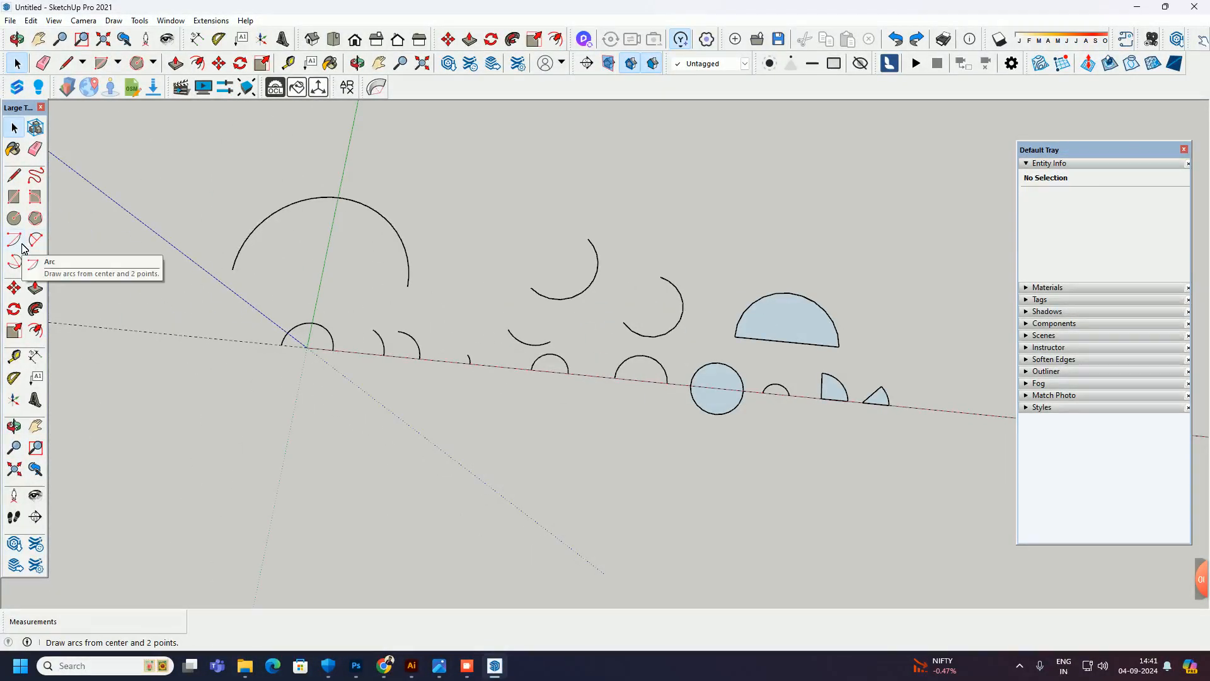
{"action": "scroll", "coordinate": [291, 350], "scroll_direction": "up", "scroll_amount": 4}
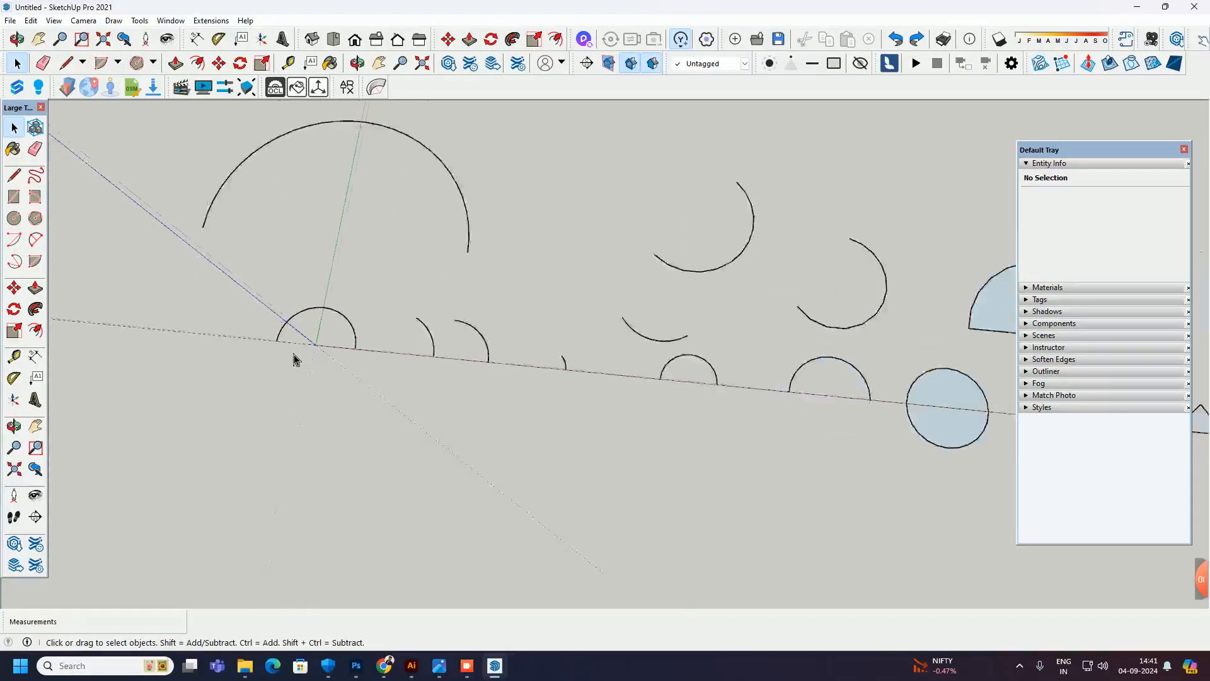
{"action": "scroll", "coordinate": [298, 327], "scroll_direction": "up", "scroll_amount": 2}
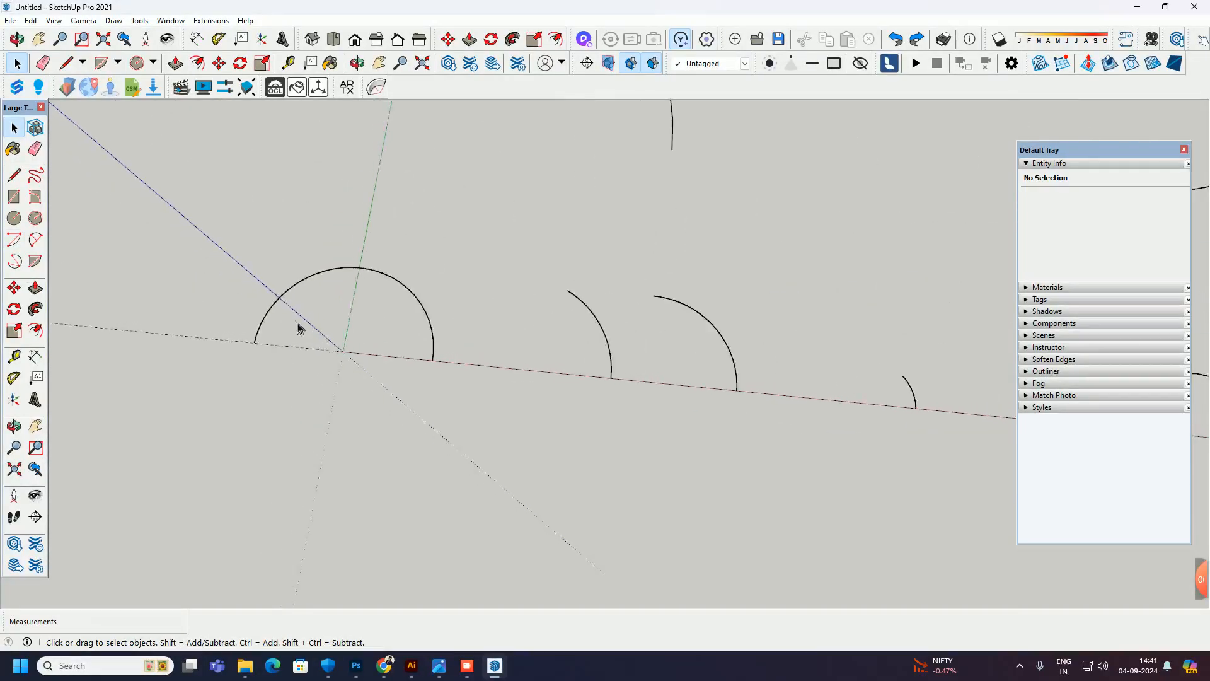
{"action": "key", "text": "l"}
{"action": "left_click", "coordinate": [432, 360]}
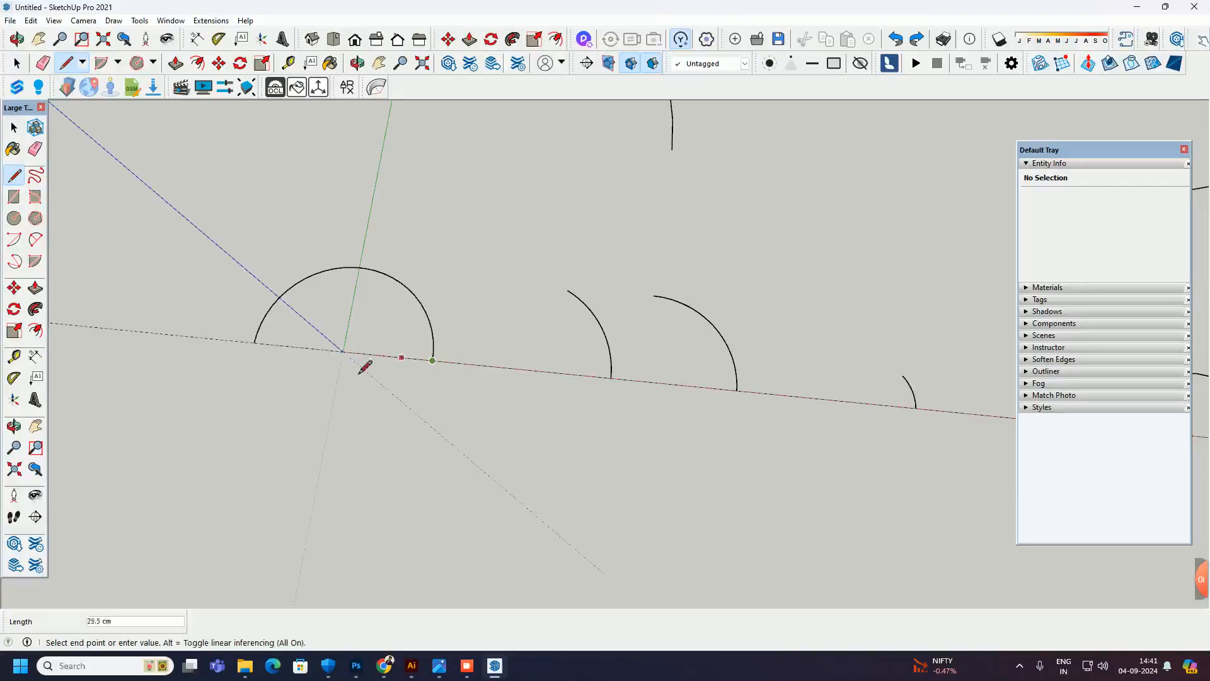
{"action": "left_click", "coordinate": [254, 342]}
{"action": "key", "text": "space"}
{"action": "scroll", "coordinate": [230, 323], "scroll_direction": "down", "scroll_amount": 2}
{"action": "scroll", "coordinate": [230, 322], "scroll_direction": "down", "scroll_amount": 2}
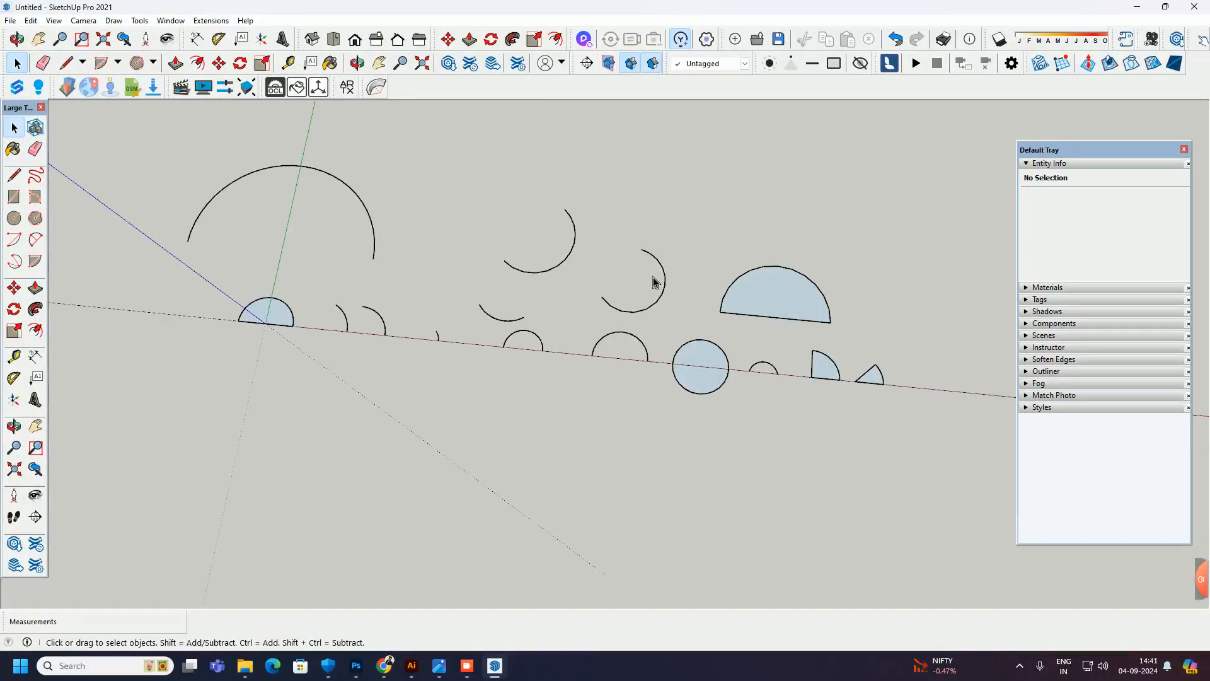
{"action": "mouse_move", "coordinate": [1207, 575]}
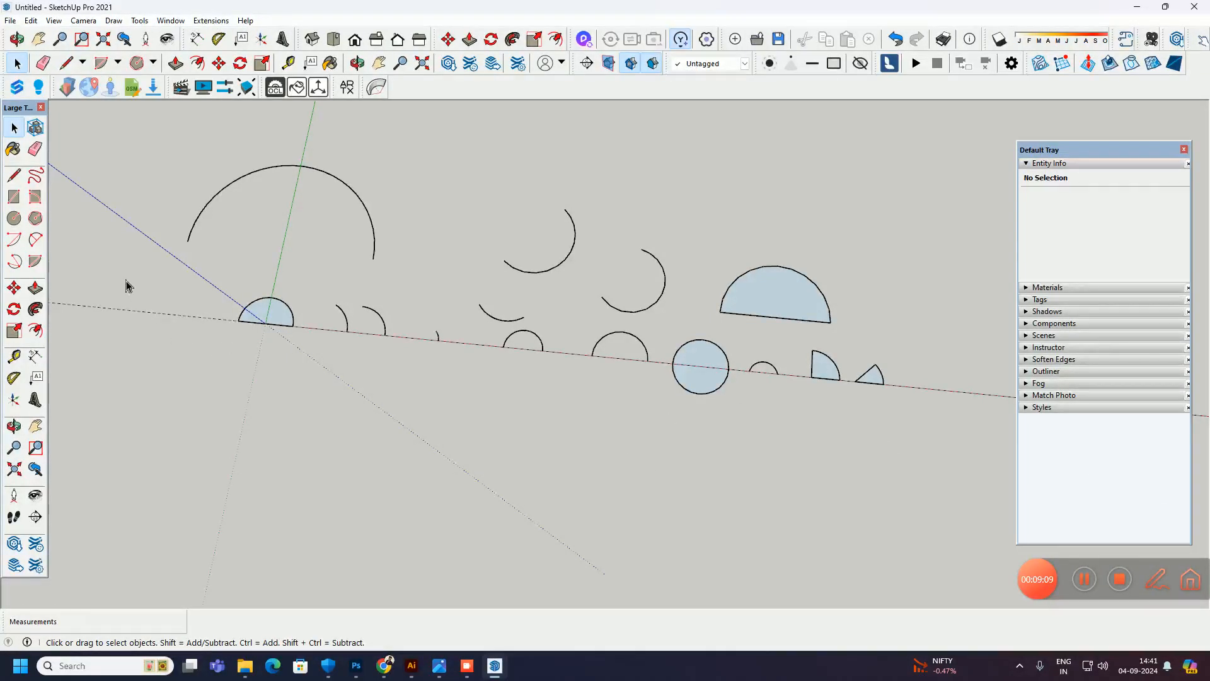
{"action": "left_click", "coordinate": [440, 455]}
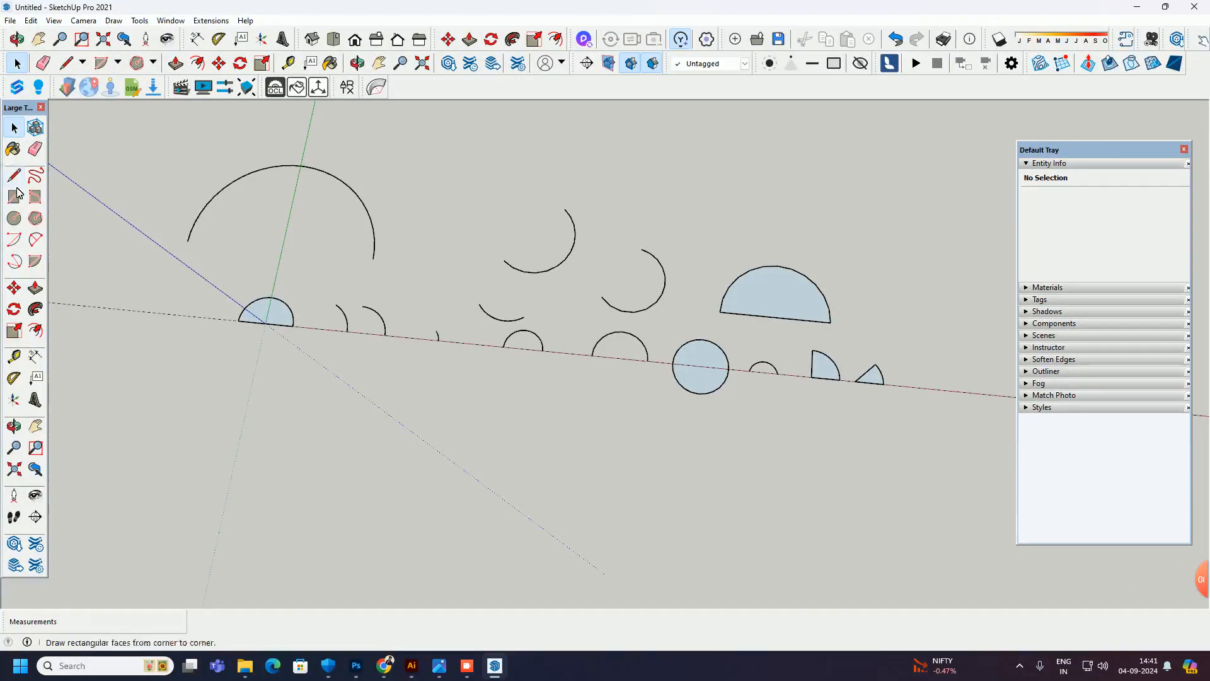
{"action": "scroll", "coordinate": [346, 230], "scroll_direction": "down", "scroll_amount": 2}
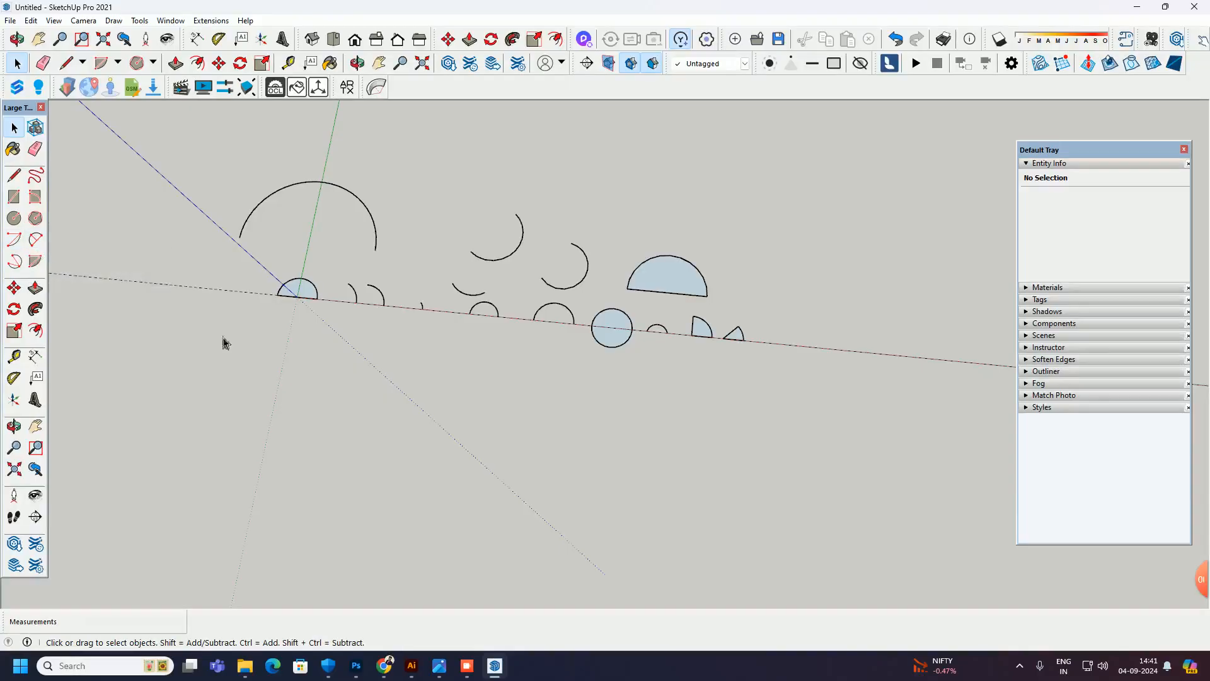
{"action": "mouse_move", "coordinate": [474, 667]}
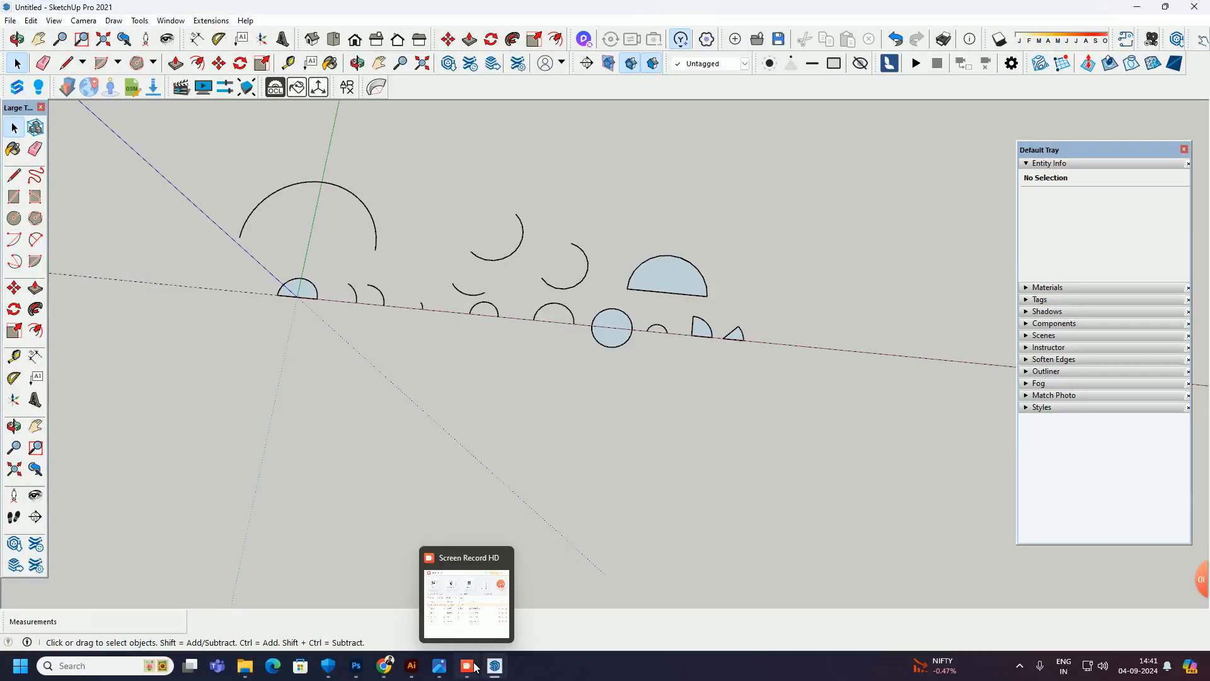